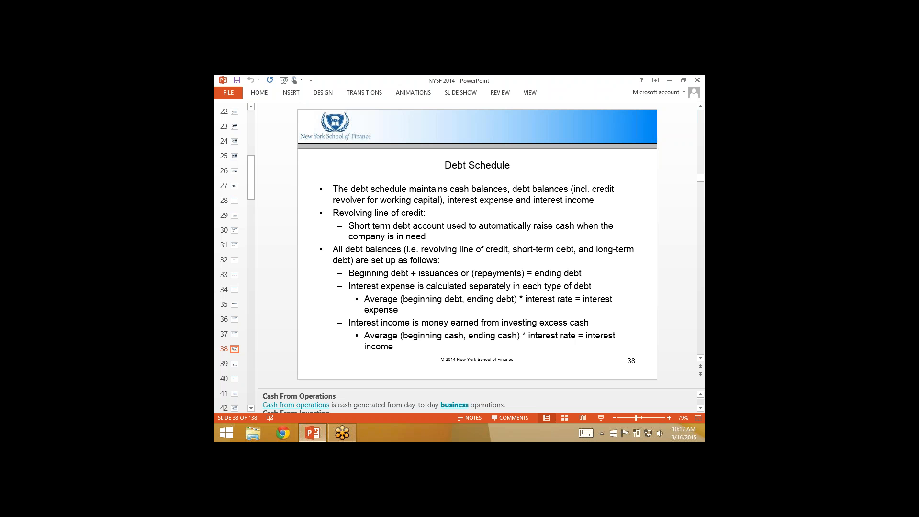
- Switch to the desktop and open the NYSF_Walmart_9_15_15 workbook in Excel
key("alt+Tab")
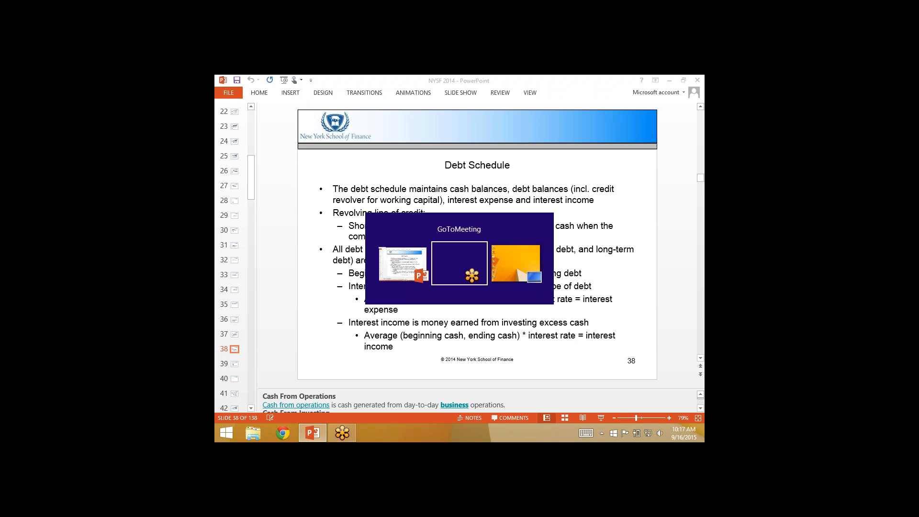
key("alt+Tab")
key("alt+Tab")
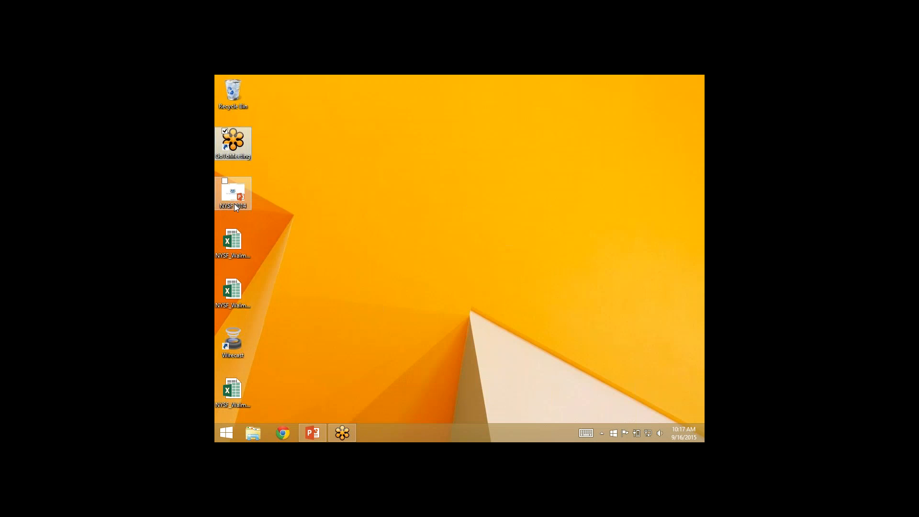
double_click(230, 297)
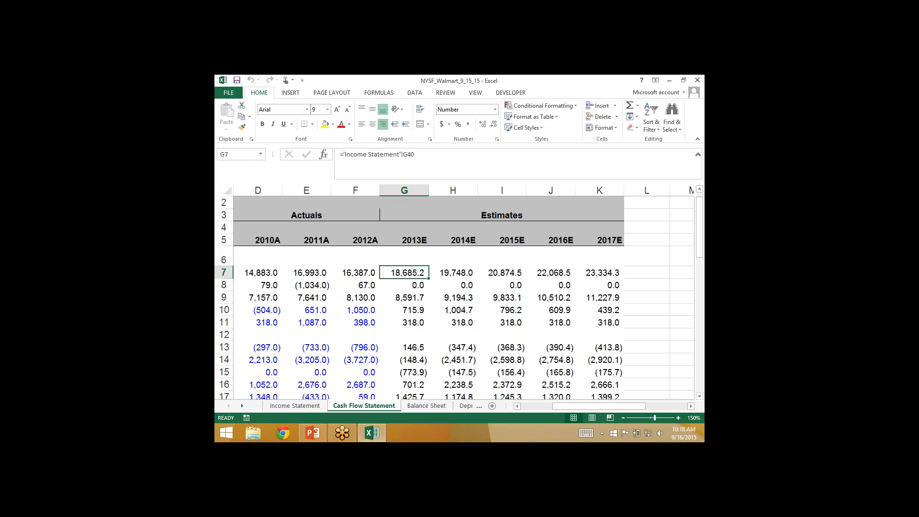
- Open the Debt Schedule sheet of the workbook
left_click(464, 409)
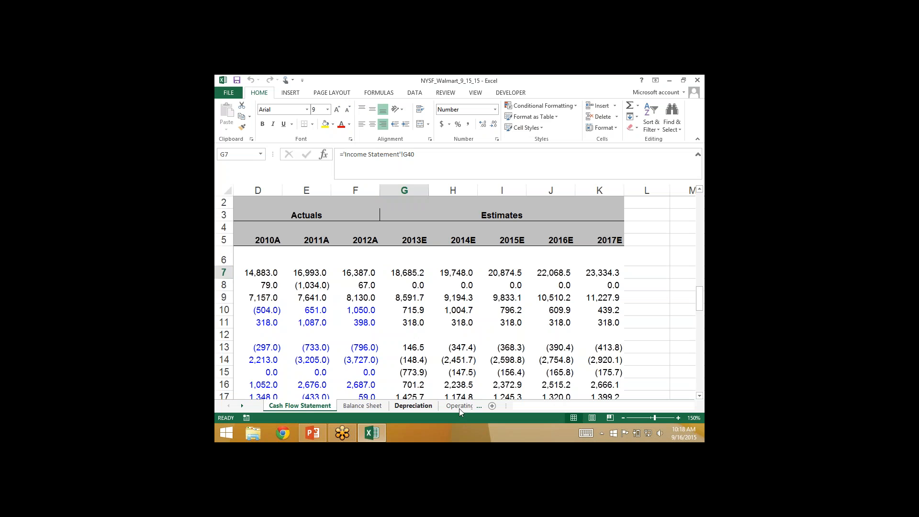
left_click(457, 409)
left_click(466, 408)
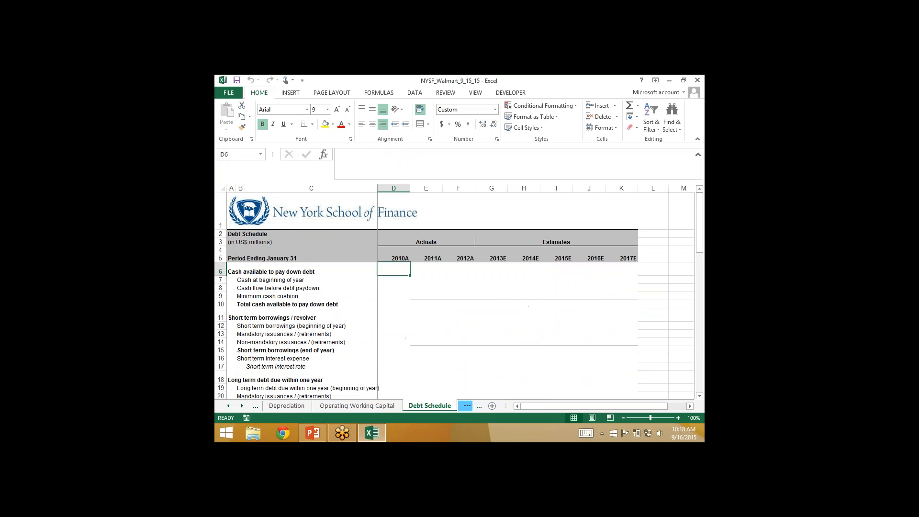
- Examine the cash available to pay down debt section in the 2013E column of the Debt Schedule
left_click(230, 270)
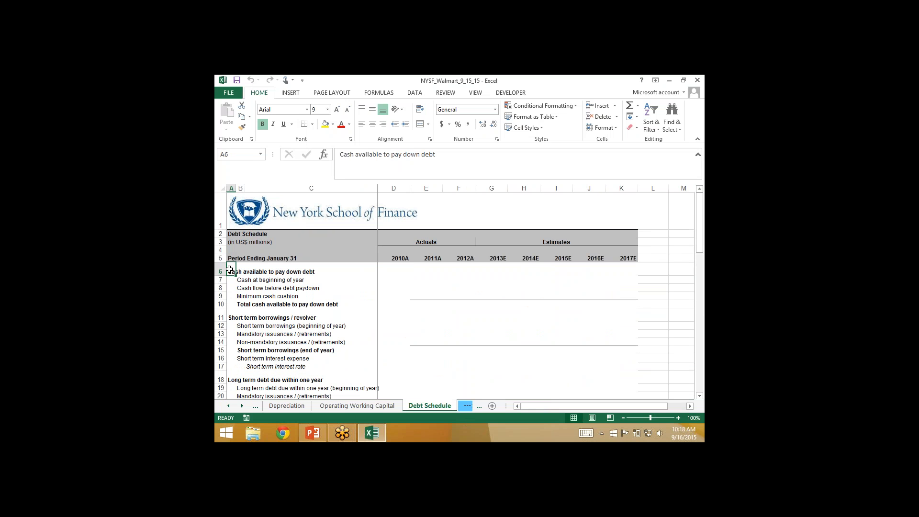
key("Right")
key("Right")
key("Right")
key("Right")
key("Right")
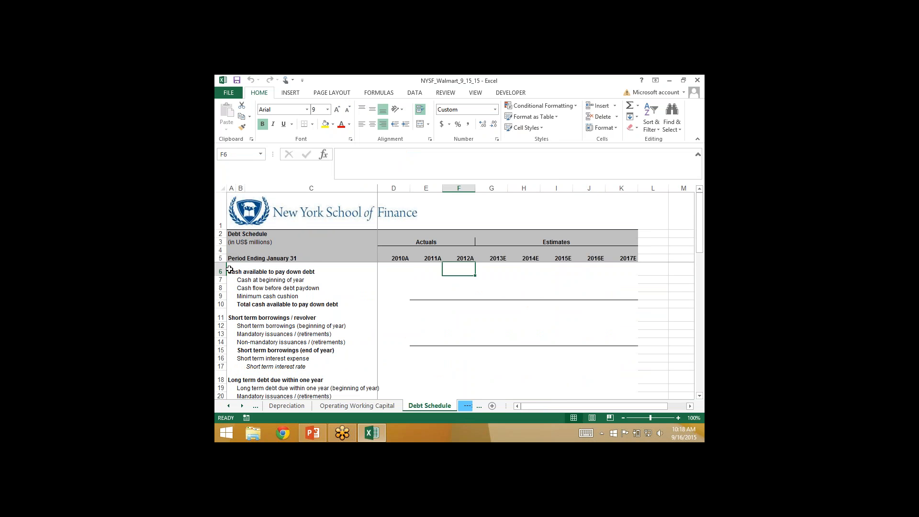
key("Right")
key("Down")
key("Down")
key("Down")
key("Down")
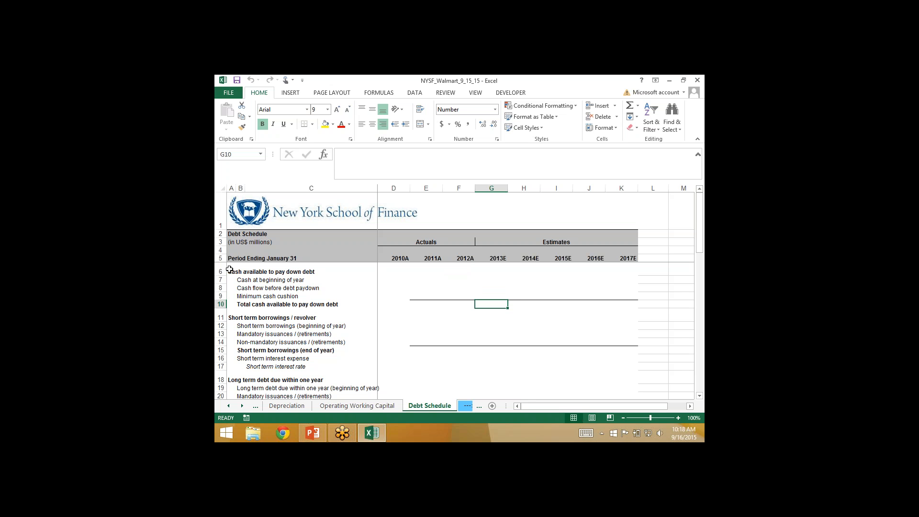
key("Down")
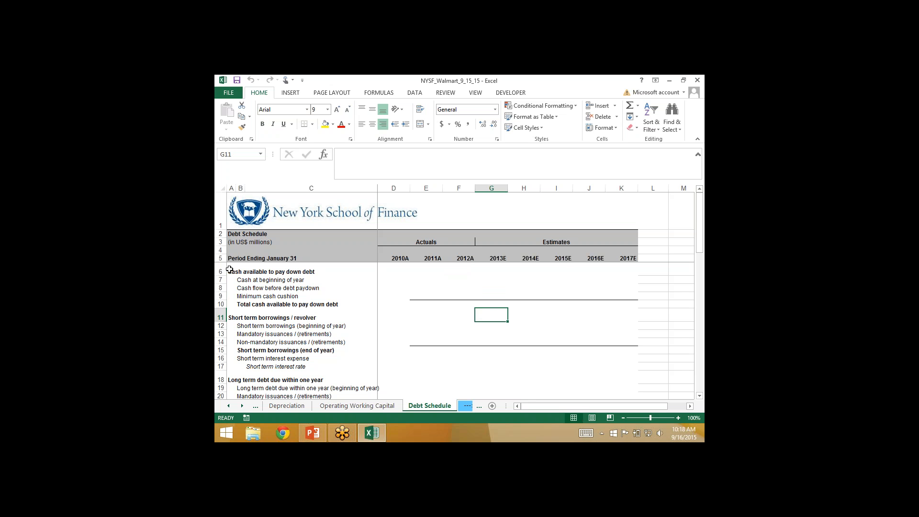
- Go to the Balance Sheet and locate the 2013E short-term borrowings under current liabilities
left_click(231, 406)
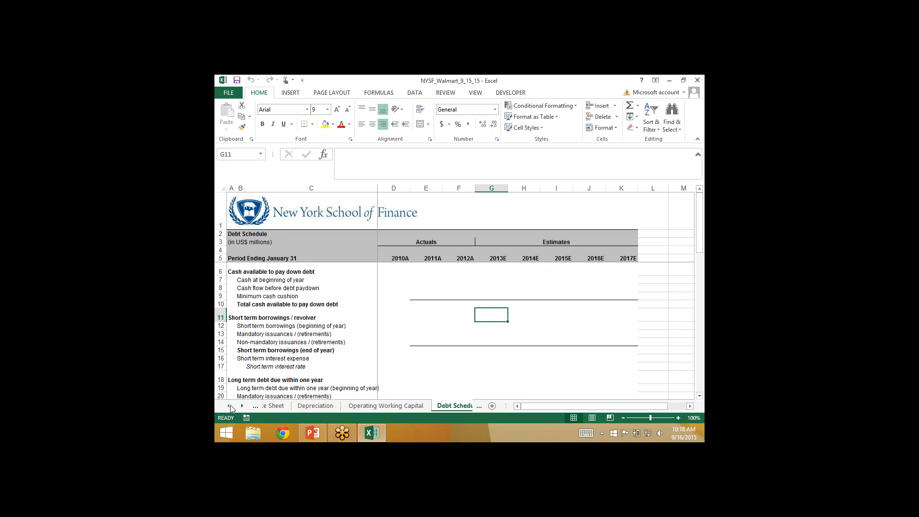
left_click(275, 406)
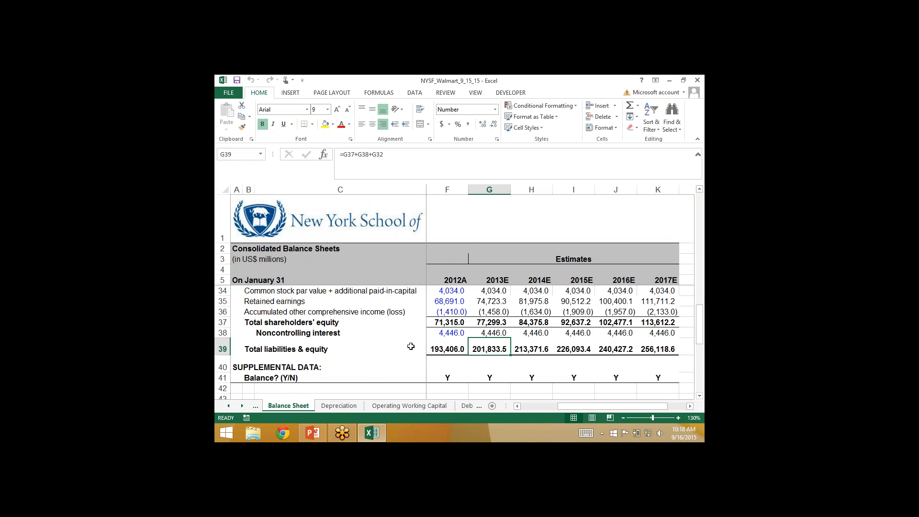
key("Up")
key("Up")
key("Up")
key("Up")
key("Up")
key("Up")
key("Up")
key("Up")
key("Up")
key("Up")
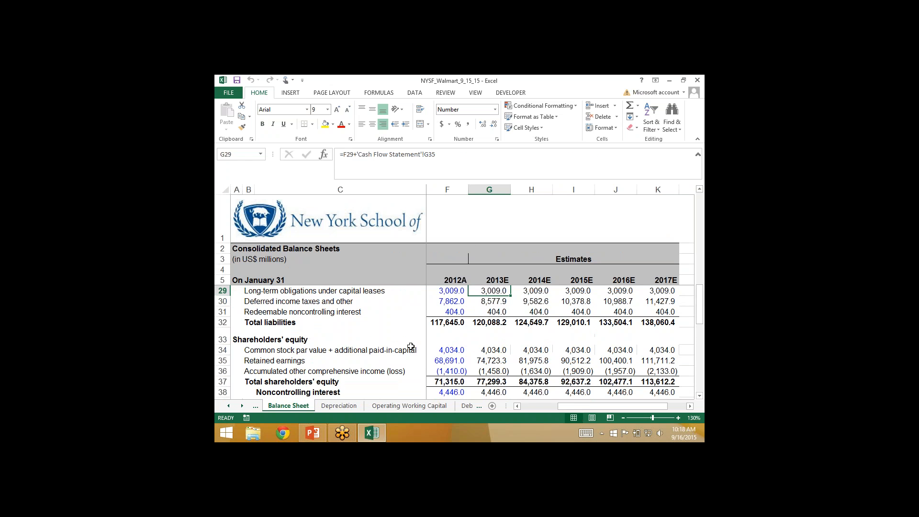
key("Up")
key("Up")
key("Up")
key("Up")
key("Up")
key("Up")
key("Up")
key("Up")
key("Up")
key("Up")
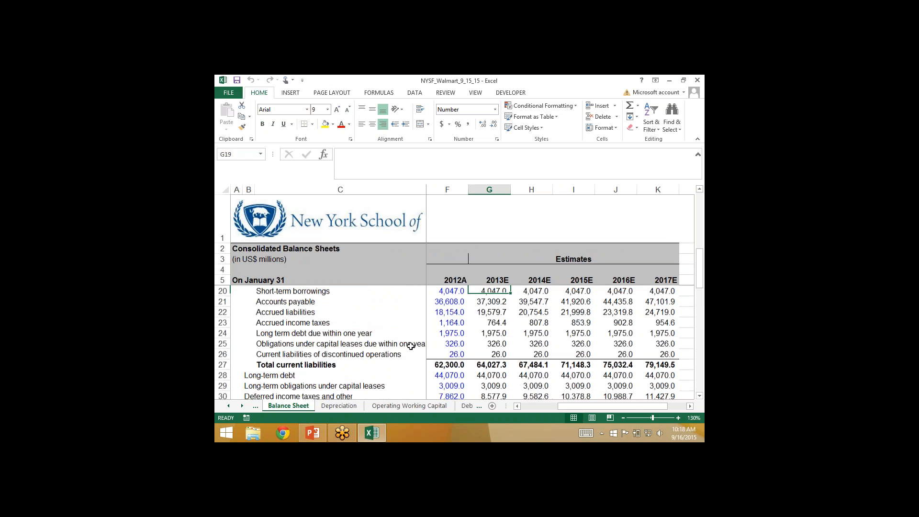
key("Down")
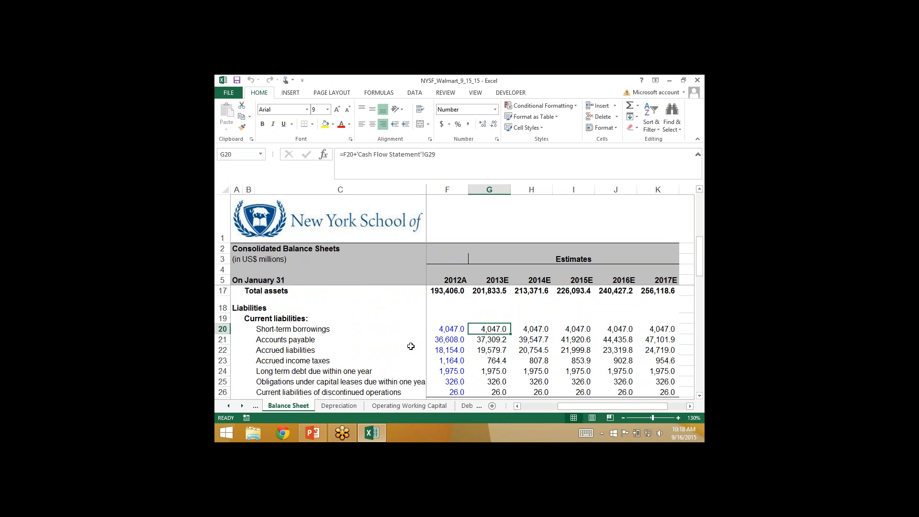
- Review the Balance Sheet's debt and capital lease lines for 2013E, and select the long term debt due within one year row
key("Down")
key("Down")
key("Down")
key("Down")
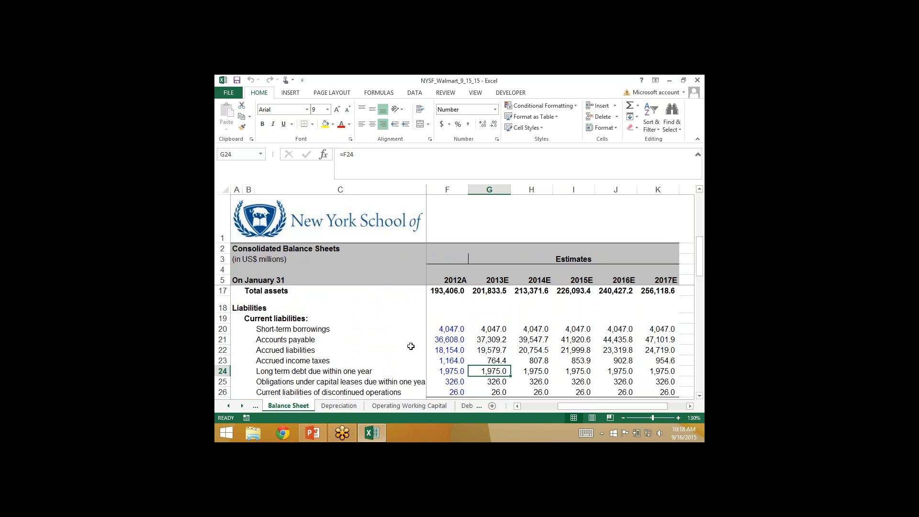
key("Down")
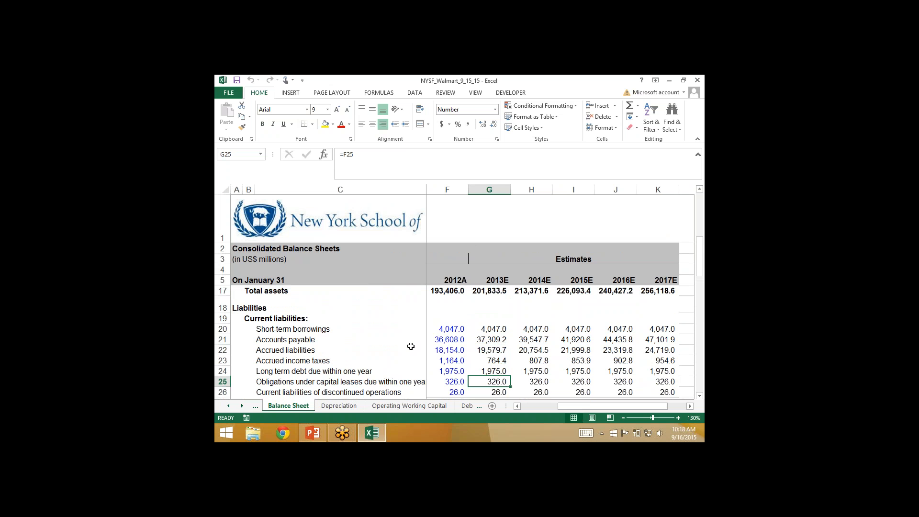
key("Down")
key("Down")
key("Down")
key("Down")
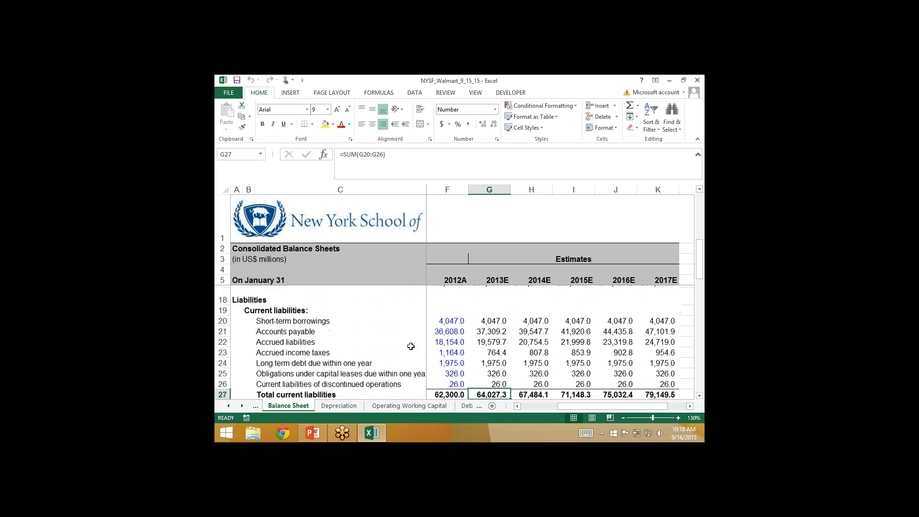
key("Up")
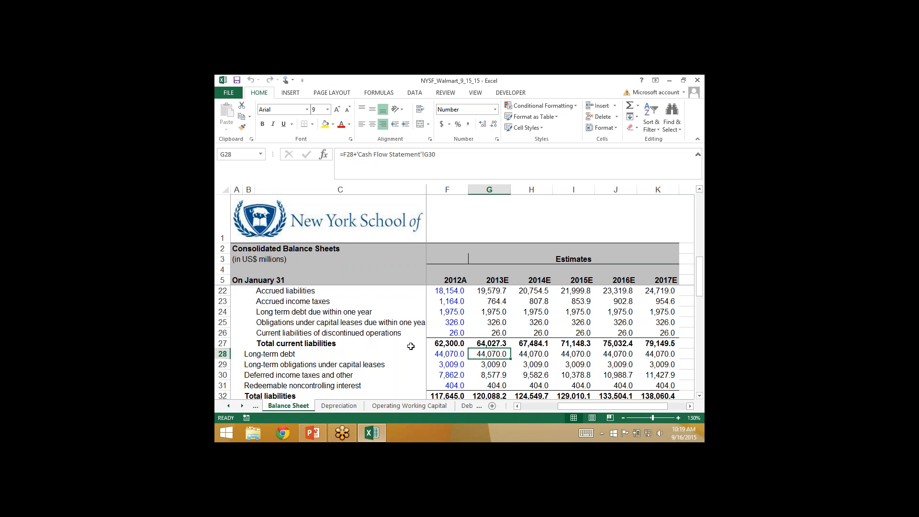
key("Up")
key("Up")
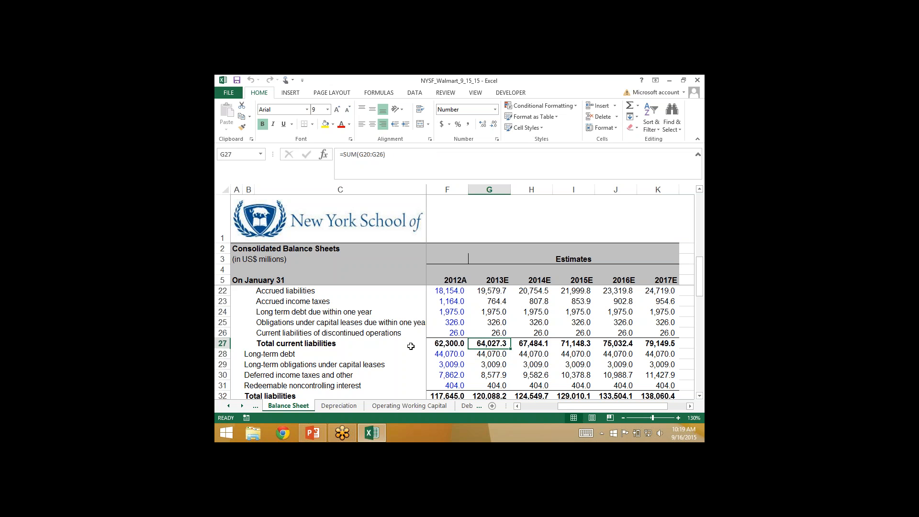
key("Up")
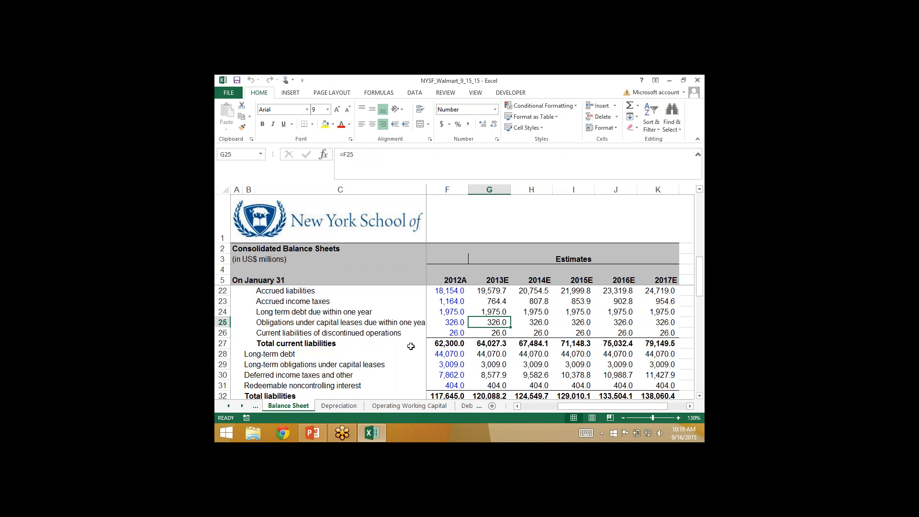
key("Up")
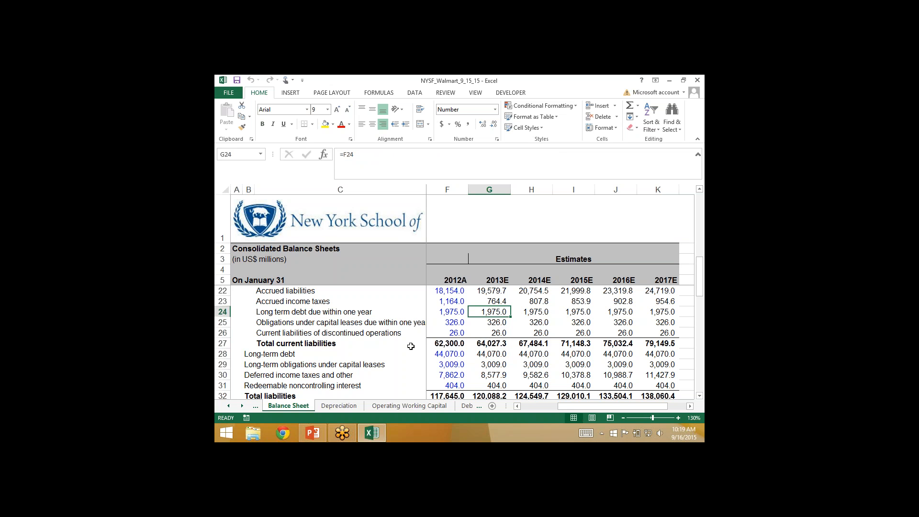
key("shift+space")
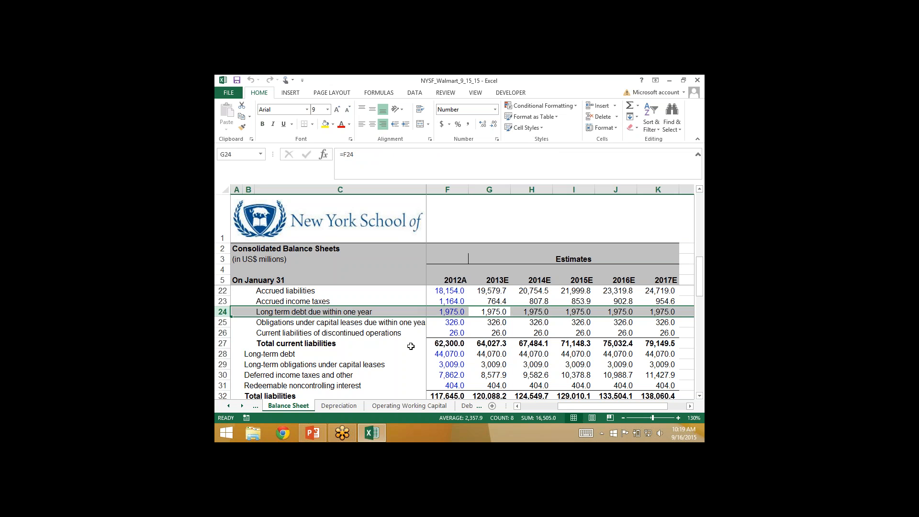
- Return to the Debt Schedule and select the whole short term borrowings / revolver block, rows 11 to 17
left_click(467, 406)
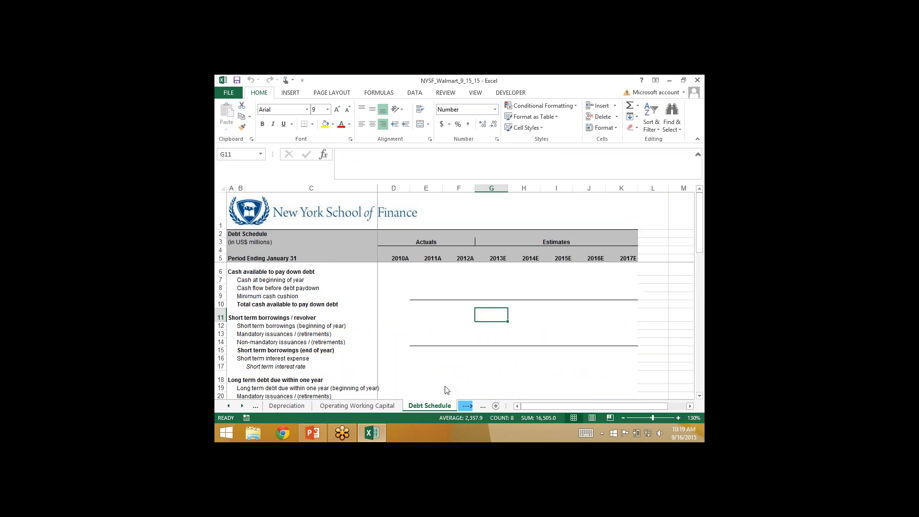
left_click(232, 318)
key("shift+space")
key("shift+Down")
key("shift+Down")
key("shift+Down")
key("shift+Down")
key("shift+Down")
key("shift+Down")
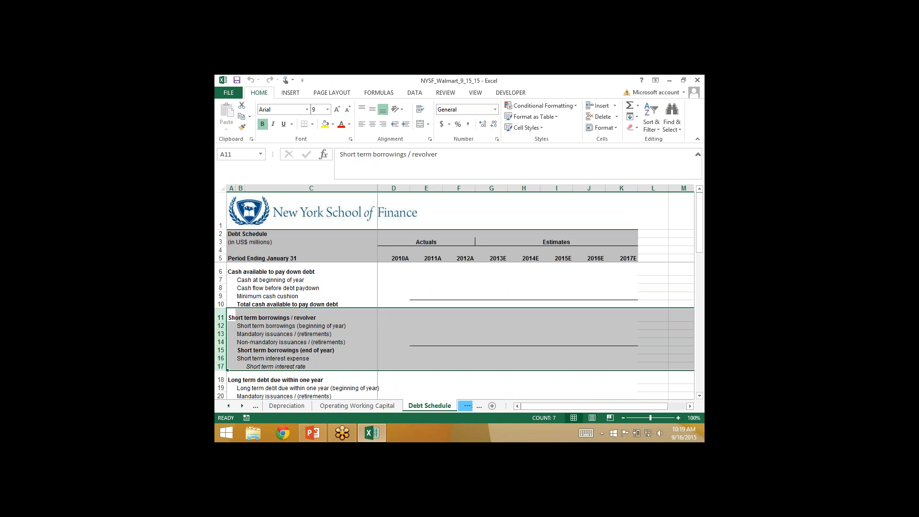
- Look through the Debt Schedule's remaining debt sections down to the interest rate of the long term obligations under capital leases
key("Down")
key("Down")
key("Down")
key("Down")
key("Down")
key("Down")
key("Down")
key("Down")
key("Down")
key("Down")
key("Down")
key("Down")
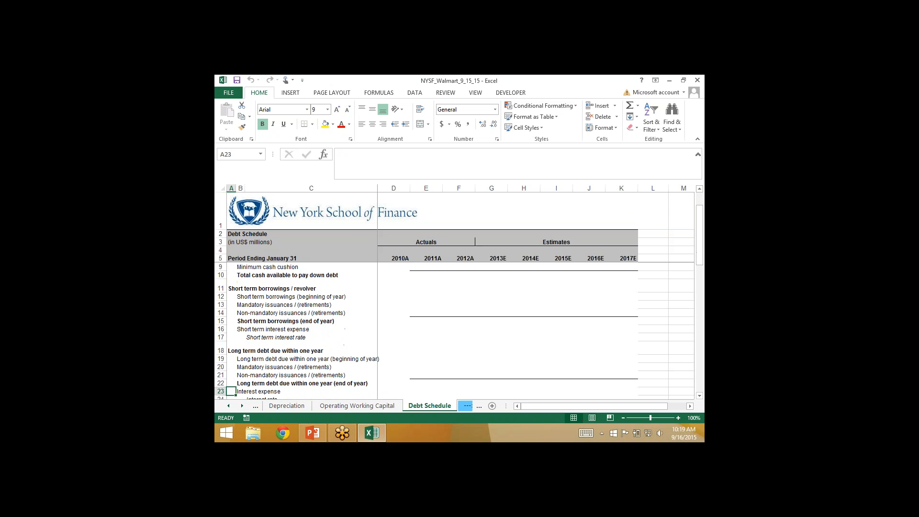
key("Down")
key("Down")
key("Down")
key("Down")
key("Down")
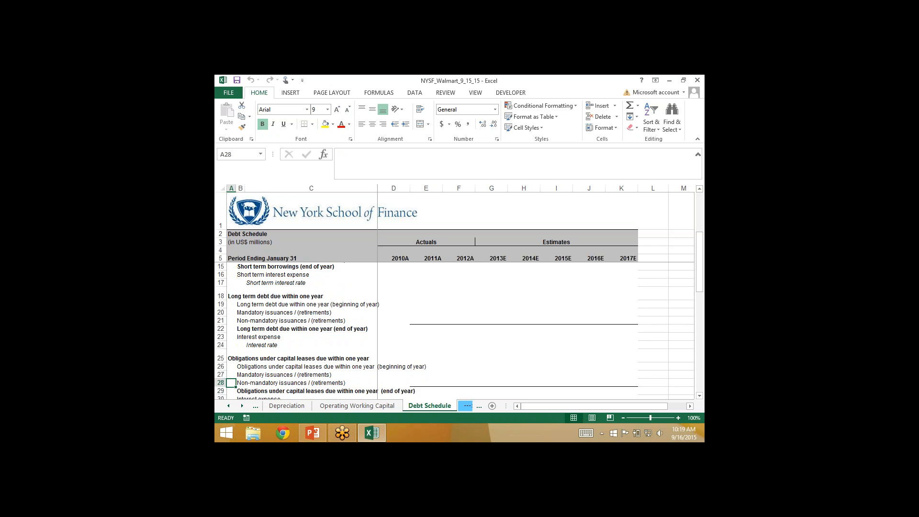
key("Down")
key("Down")
key("Down")
key("Down")
key("Down")
key("Down")
key("Down")
key("Down")
key("Down")
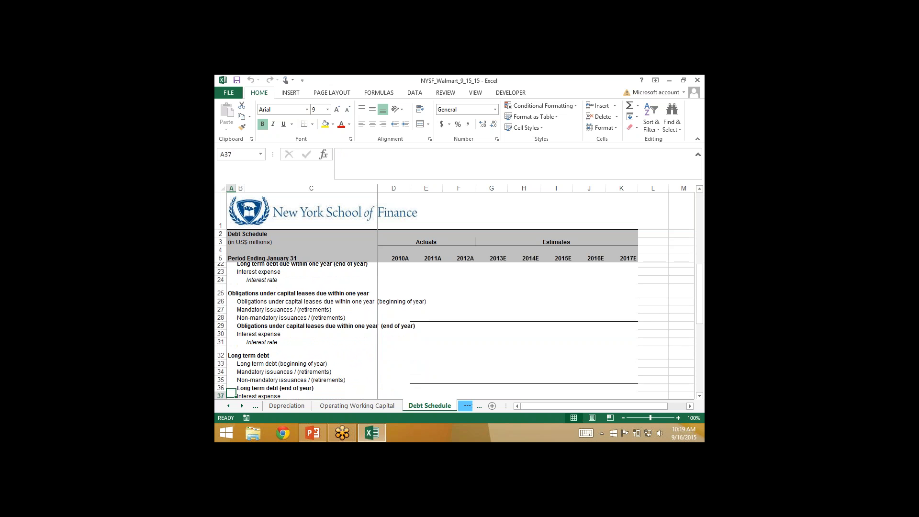
key("Down")
key("Down")
key("Down")
key("Down")
key("Down")
key("Down")
key("Down")
key("Down")
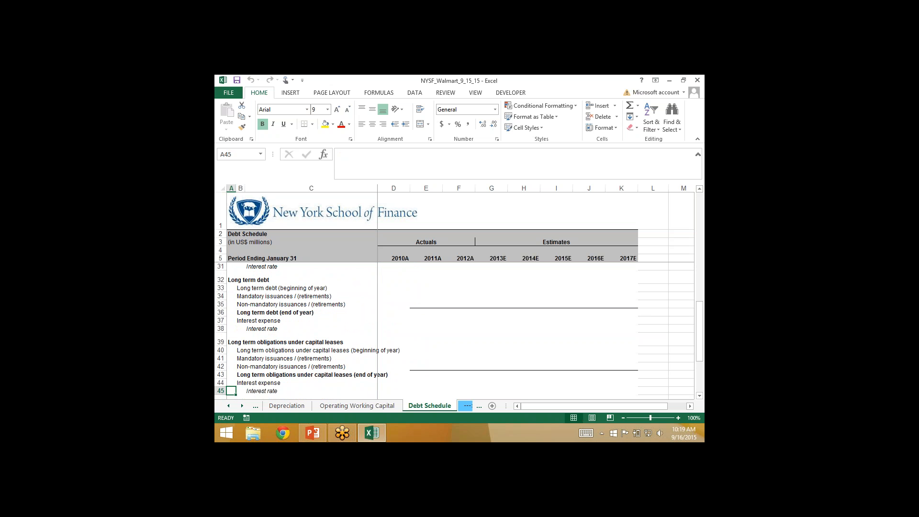
- Review the long term debt section's line items from the beginning balance down to interest expense
key("Up")
key("Up")
key("Up")
key("Up")
key("Up")
key("Up")
key("Up")
key("Up")
key("Up")
key("Up")
key("Right")
key("Up")
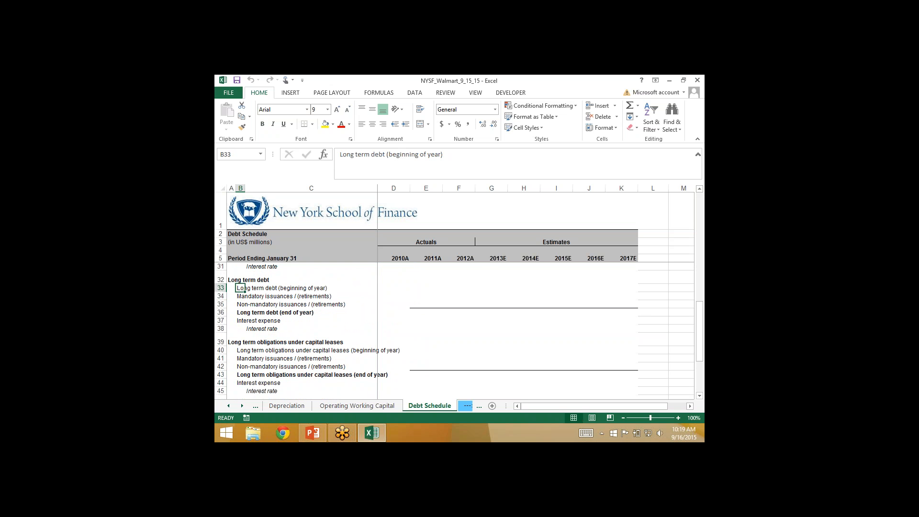
key("Down")
key("Down")
key("Down")
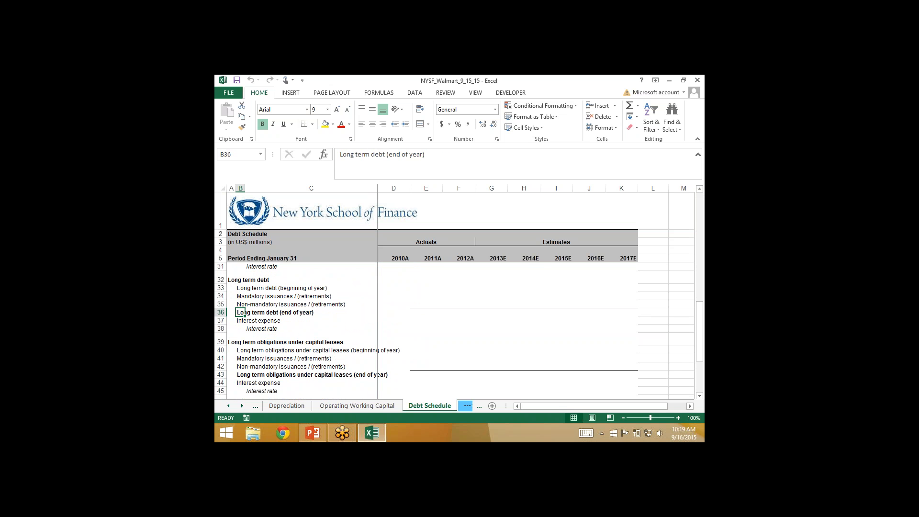
key("Down")
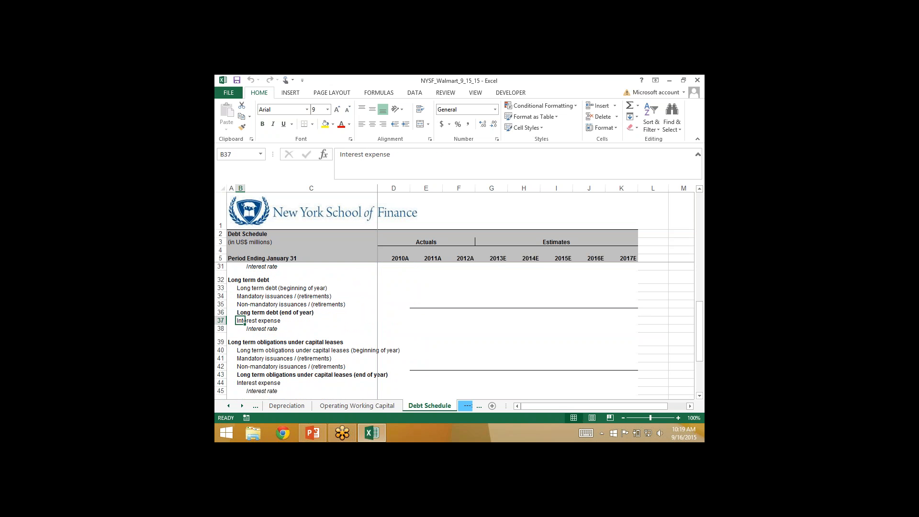
- Select the mandatory and non-mandatory issuances / (retirements) rows of the long term debt section
key("Up")
key("Up")
key("Up")
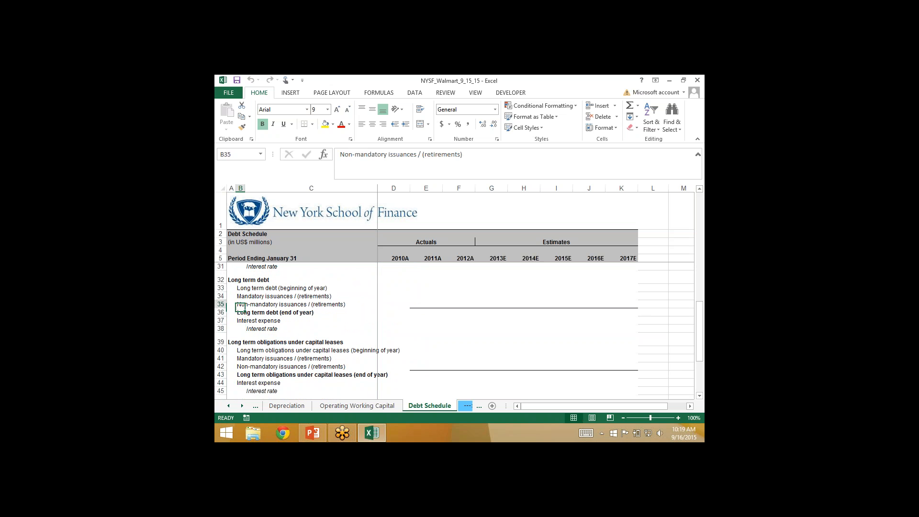
key("shift+space")
key("shift+Down")
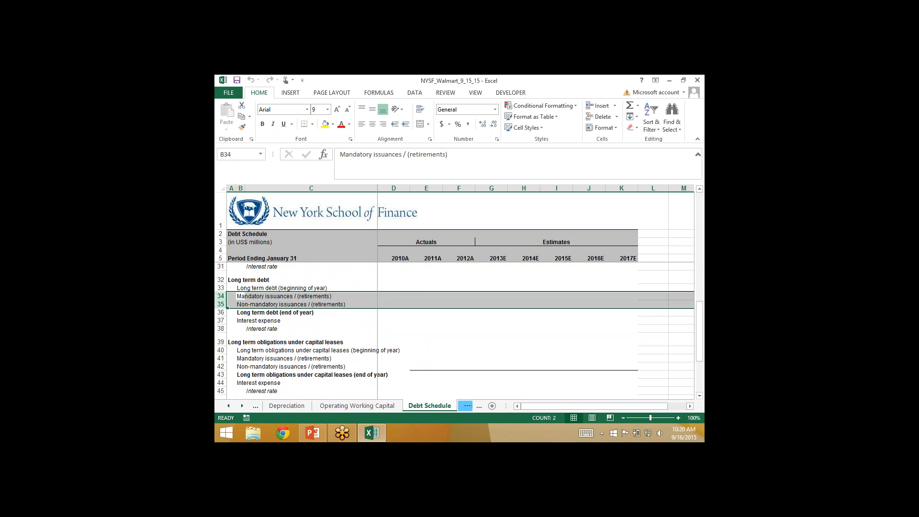
- Examine the rest of the Debt Schedule through total issuances, total interest expense and year-end cash to the Match? (Y/N) row
key("Down")
key("Down")
key("Down")
key("Down")
key("Down")
key("Down")
key("Down")
key("Down")
key("Down")
key("Down")
key("Down")
key("Down")
key("Down")
key("Down")
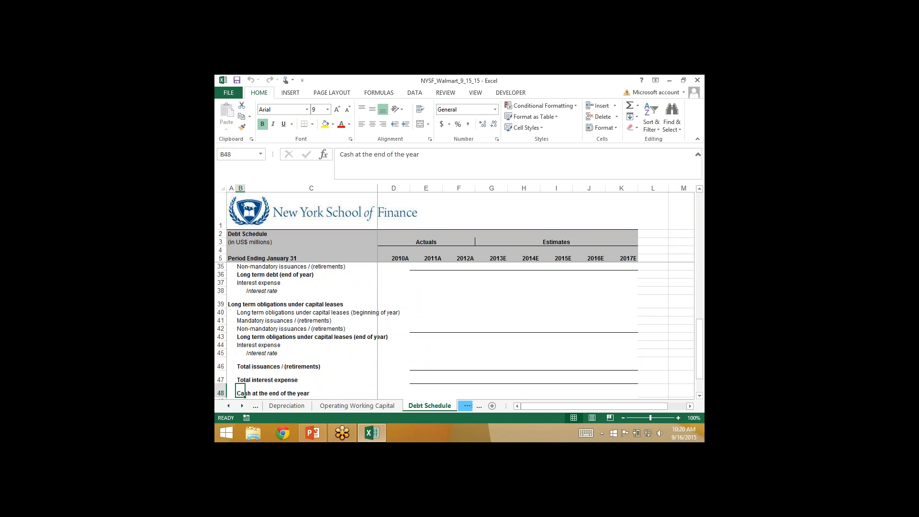
key("Down")
key("Down")
key("Down")
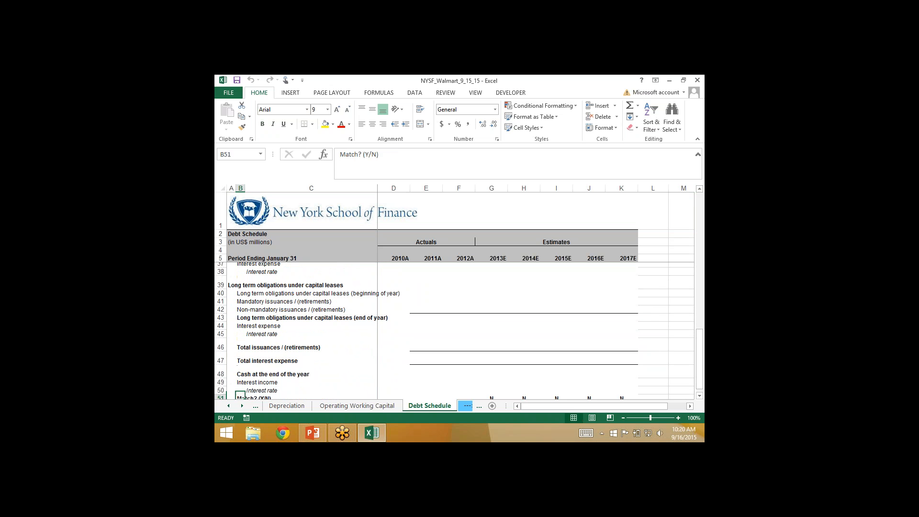
- Review the long term obligations under capital leases section and the total issuances, total interest expense and year-end cash rows
key("Up")
key("Up")
key("Up")
key("Up")
key("Up")
key("Up")
key("Up")
key("Up")
key("Up")
key("Up")
key("Down")
key("Down")
key("Down")
key("Down")
key("Down")
key("Down")
key("Down")
key("Down")
key("Down")
key("Down")
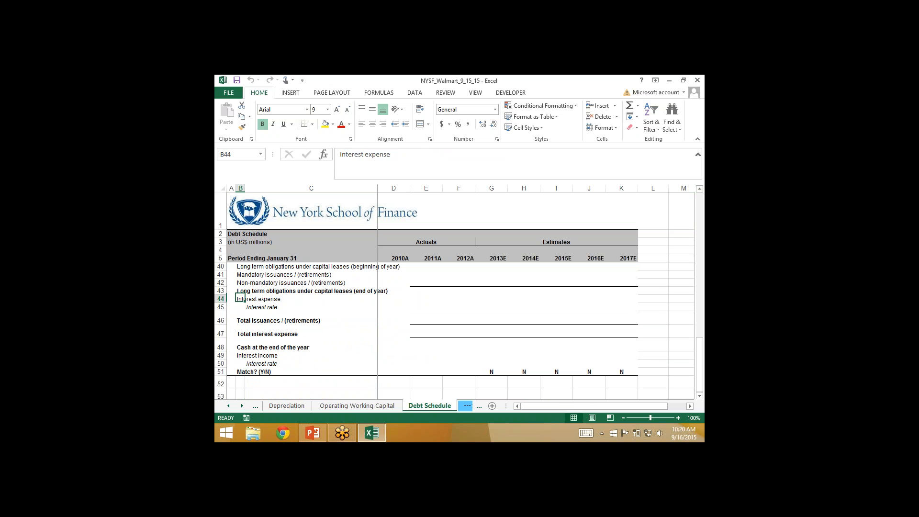
key("ctrl+Up")
key("ctrl+Up")
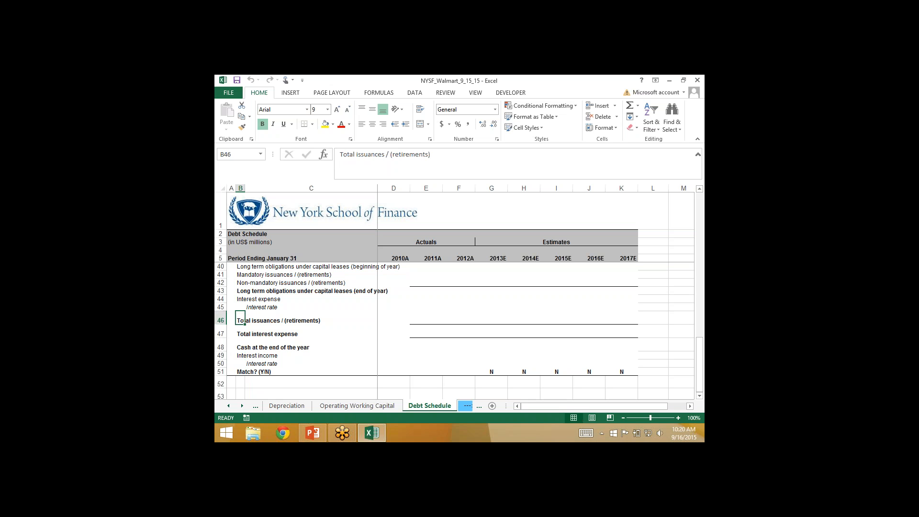
key("Down")
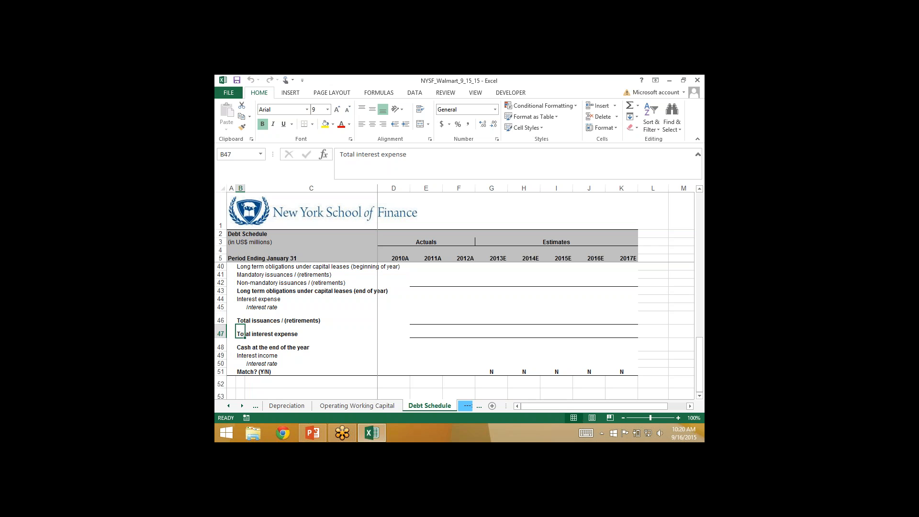
key("Down")
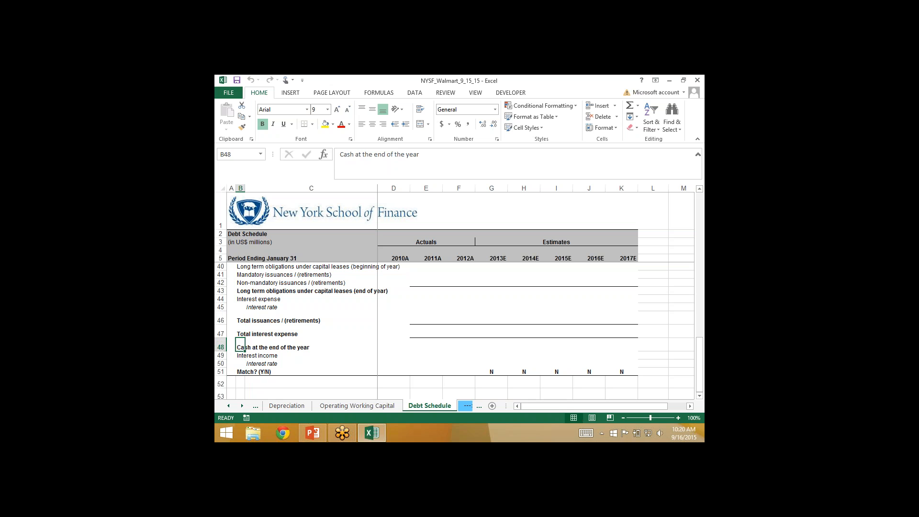
- Examine the cash at the end of the year row in the 2012A and 2013E columns
key("Right")
key("Right")
key("Right")
key("Right")
key("Right")
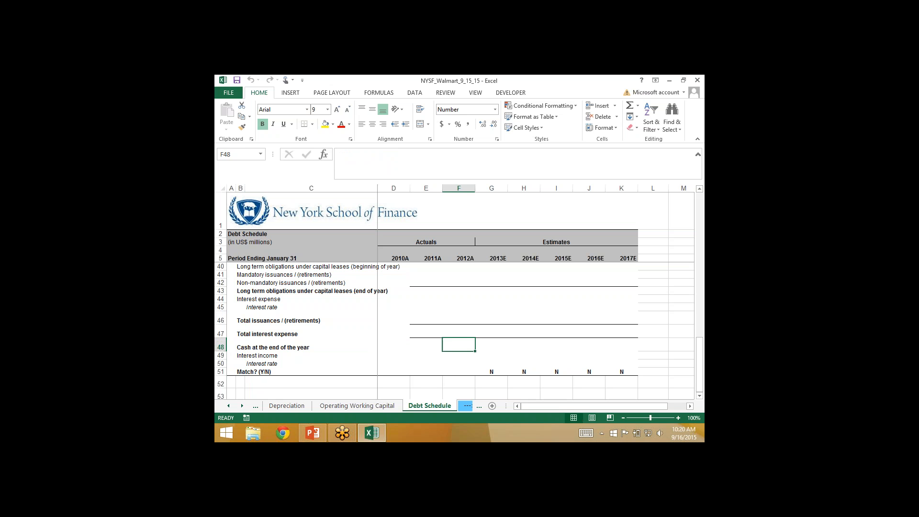
key("Left")
key("Right")
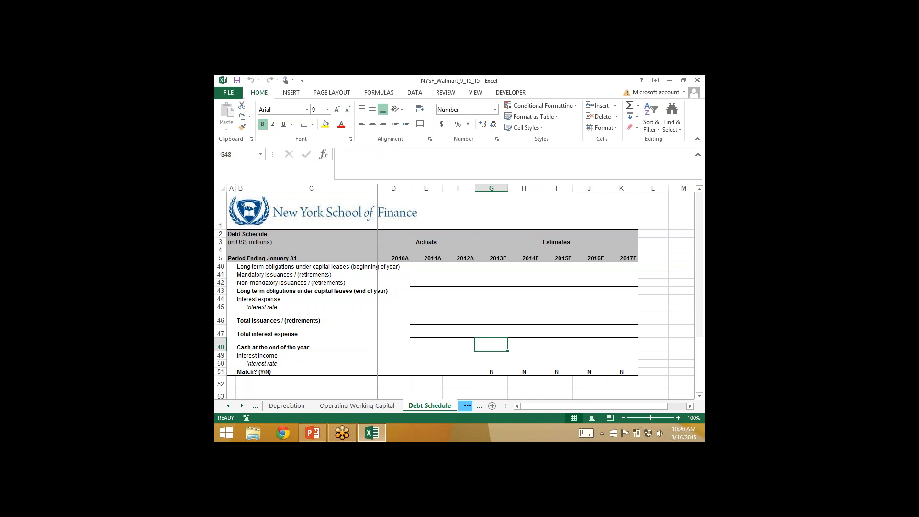
key("Left")
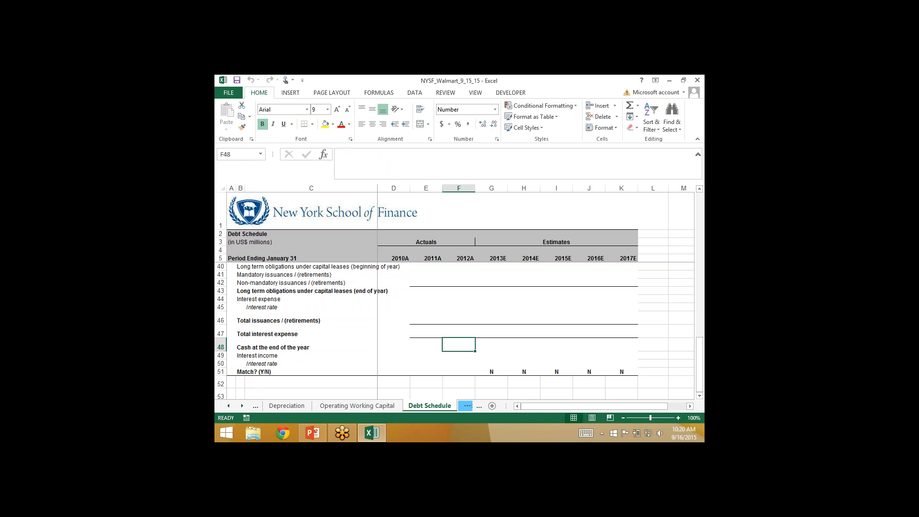
- Look back up through the Debt Schedule's debt sections to the 2012A column of the cash available to pay down debt section
key("Left")
key("Up")
key("Up")
key("Up")
key("Up")
key("Up")
key("Up")
key("Up")
key("Up")
key("Up")
key("Up")
key("Up")
key("Up")
key("Up")
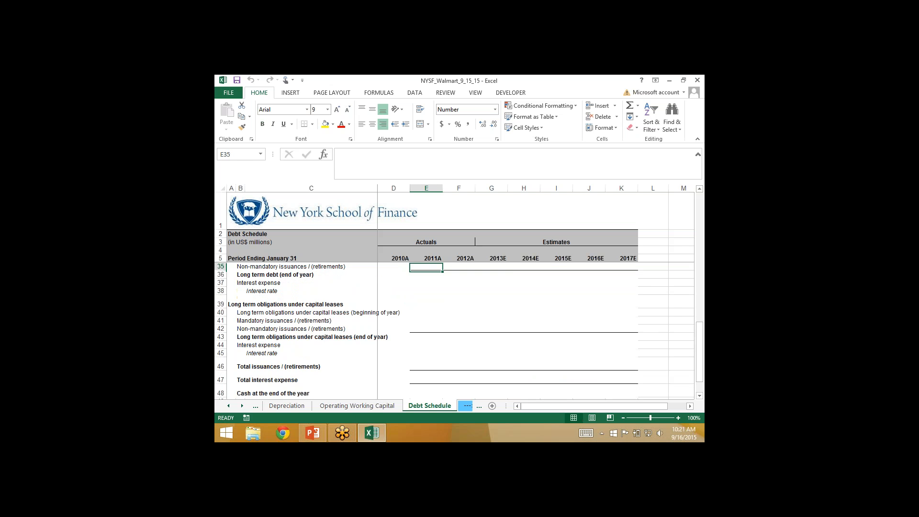
key("Up")
key("Up")
key("Up")
key("Up")
key("Up")
key("Up")
key("Up")
key("Up")
key("Up")
key("Up")
key("Up")
key("Up")
key("Up")
key("Up")
key("Up")
key("Up")
key("Up")
key("Up")
key("Up")
key("Up")
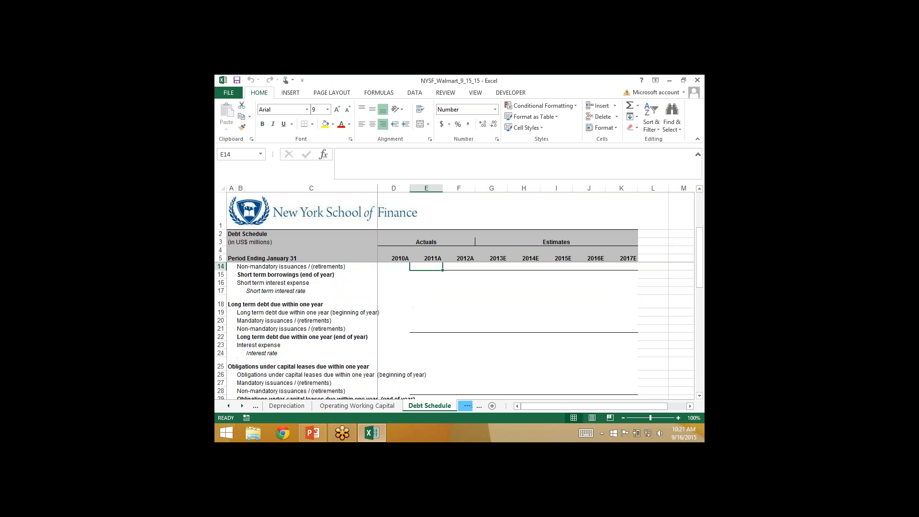
key("Up")
key("Up")
key("Up")
key("Up")
key("Up")
key("Up")
key("Up")
key("Up")
key("Up")
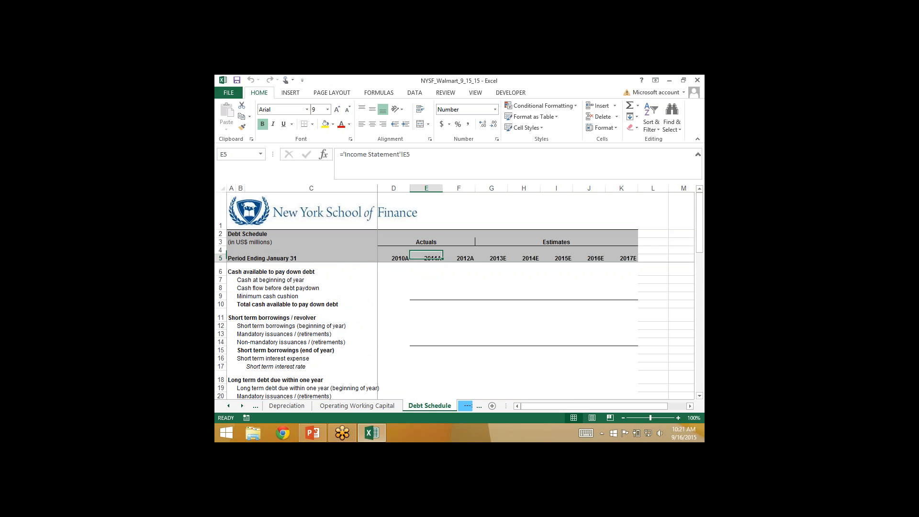
key("Down")
key("Right")
key("Right")
key("Left")
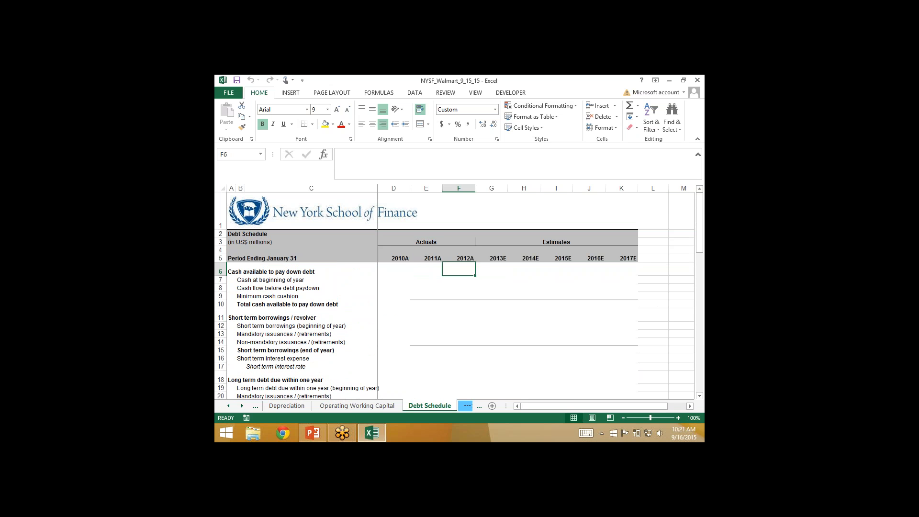
- Link the 2012A short term borrowings (end of year) in F15 to the Balance Sheet's short-term borrowings in F20
key("Down")
key("Down")
key("Down")
key("Down")
key("Down")
key("Down")
key("Down")
key("Down")
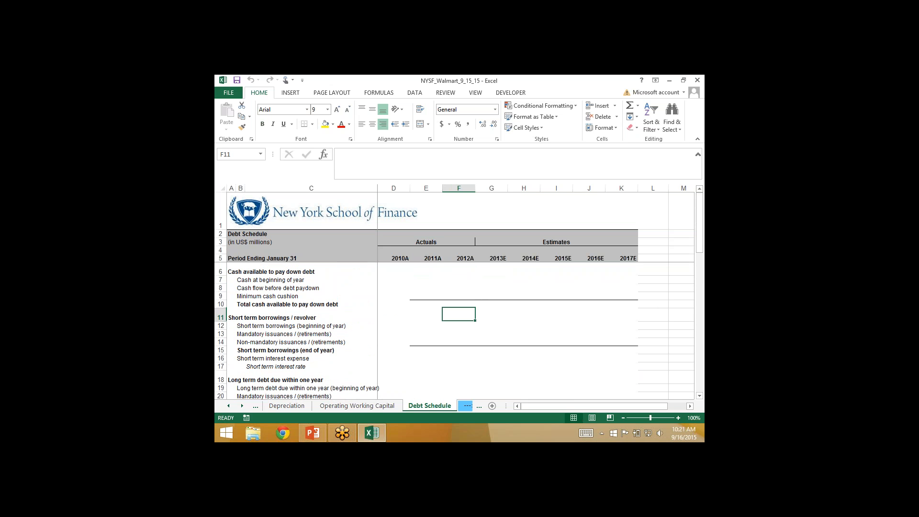
key("Down")
key("Down")
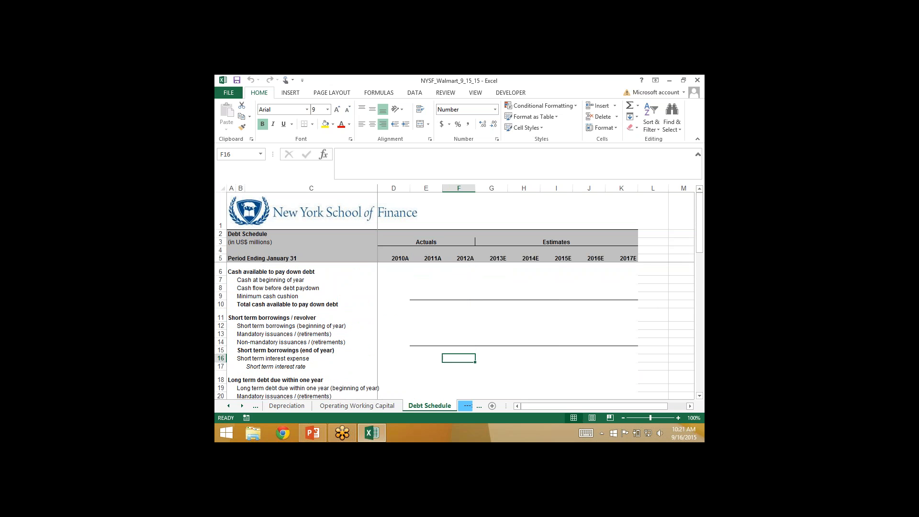
key("Up")
type("=")
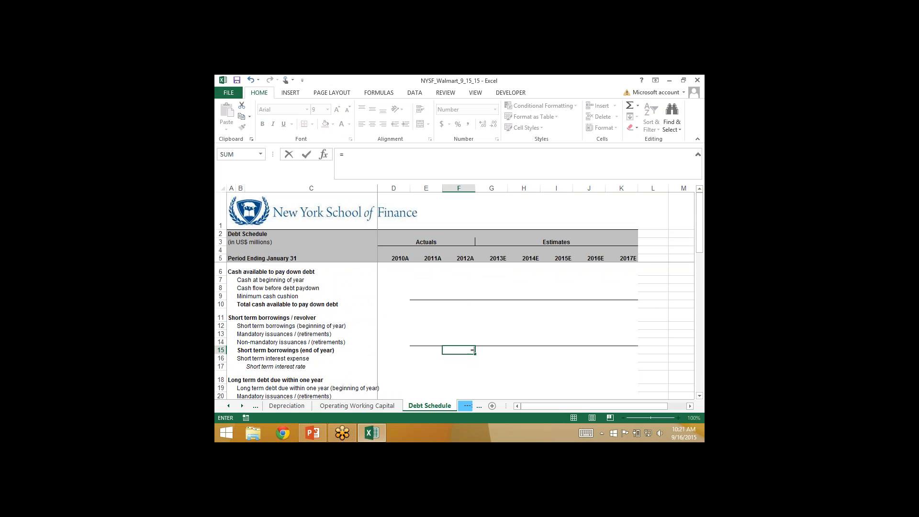
left_click(227, 406)
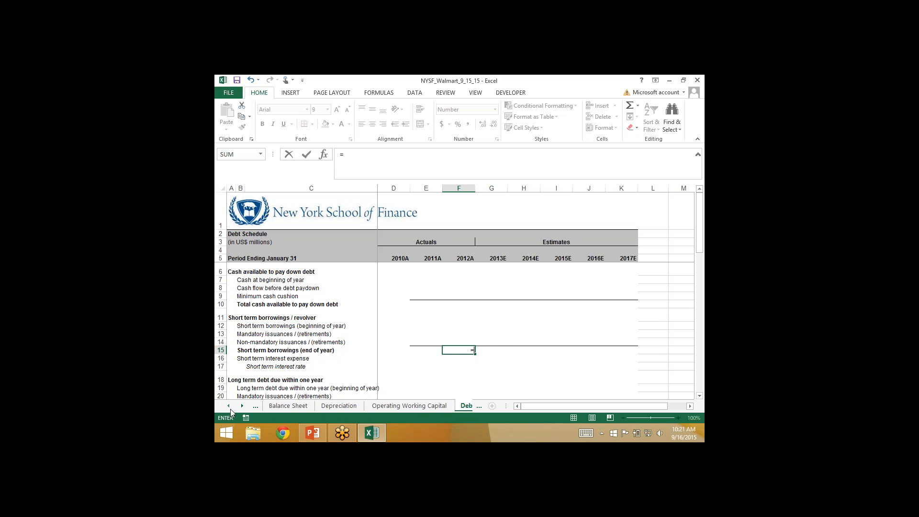
left_click(273, 407)
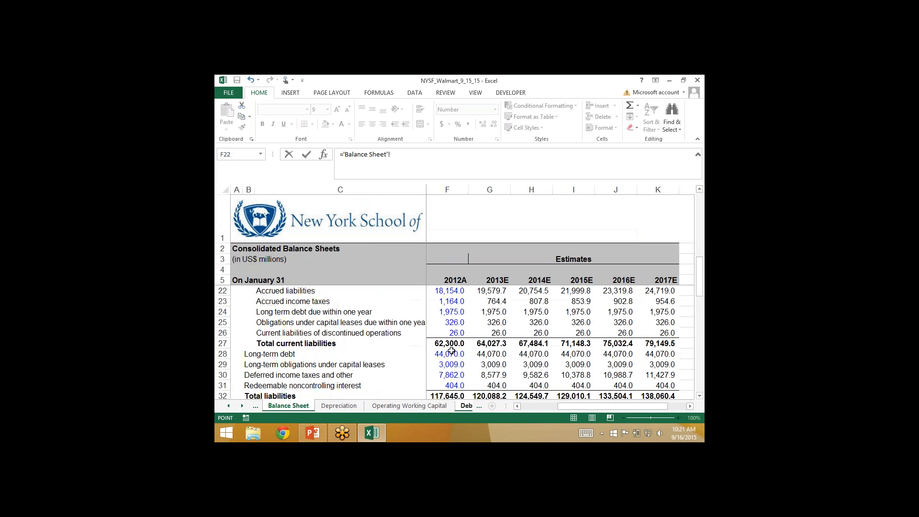
left_click(446, 312)
key("Up")
key("Up")
key("Up")
key("Up")
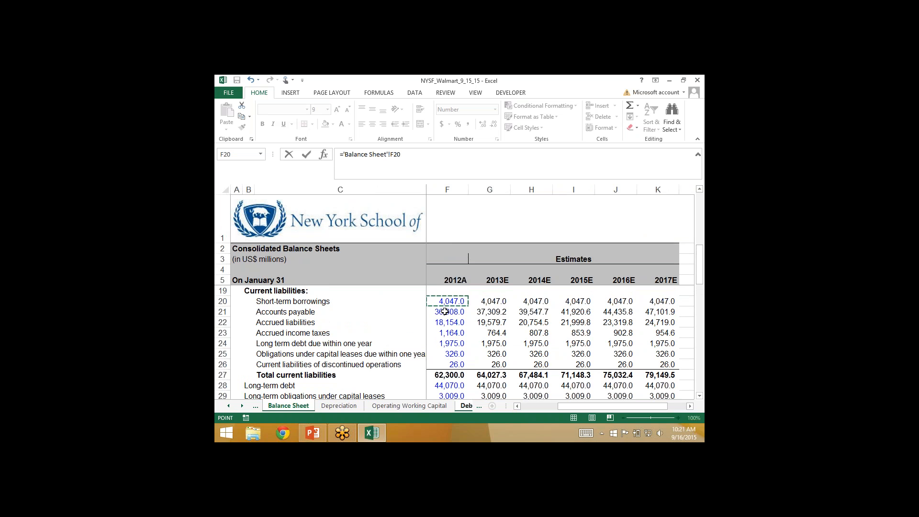
key("Return")
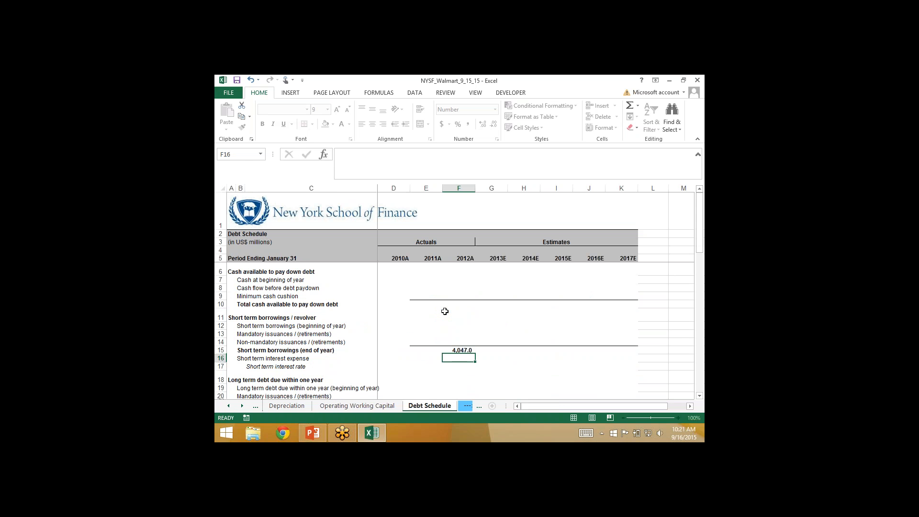
- Link the 2012A long term debt due within one year (end of year) in F22 to Balance Sheet cell F24
key("Down")
key("Down")
key("Down")
key("Down")
key("Down")
key("Down")
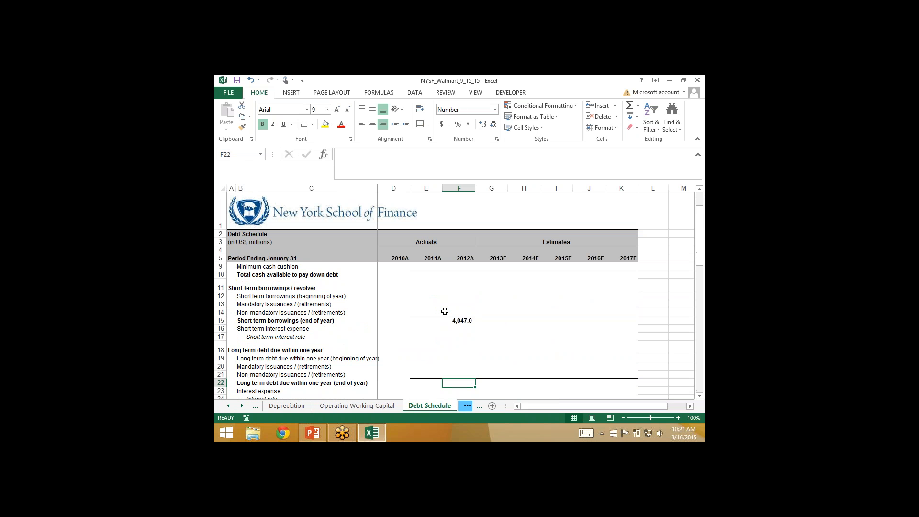
type("=")
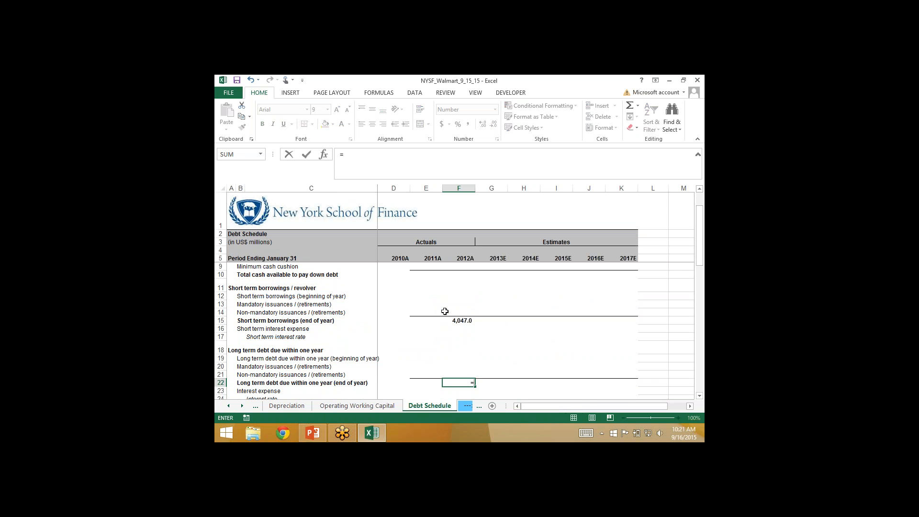
left_click(228, 406)
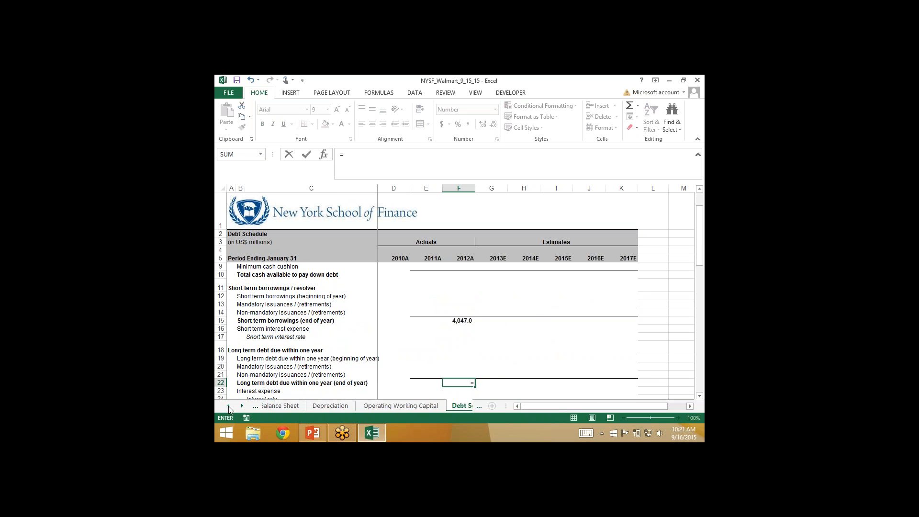
left_click(276, 408)
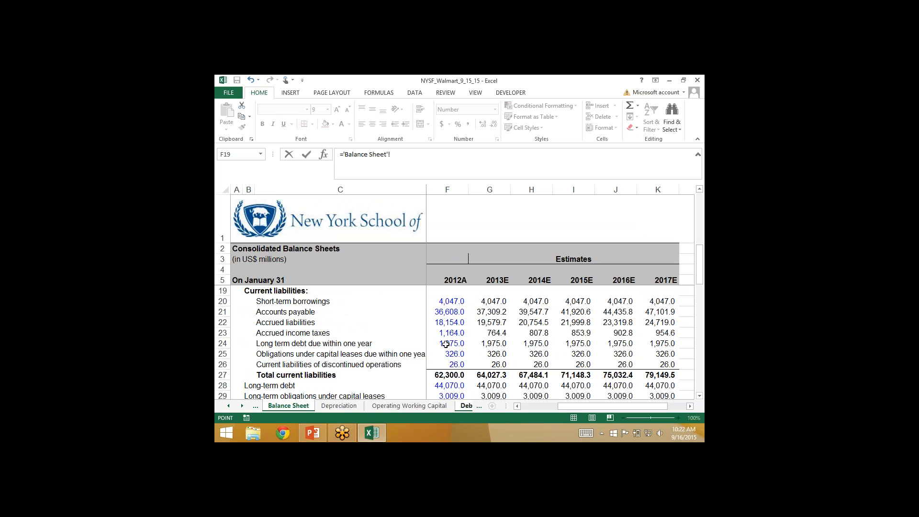
left_click(446, 344)
key("Return")
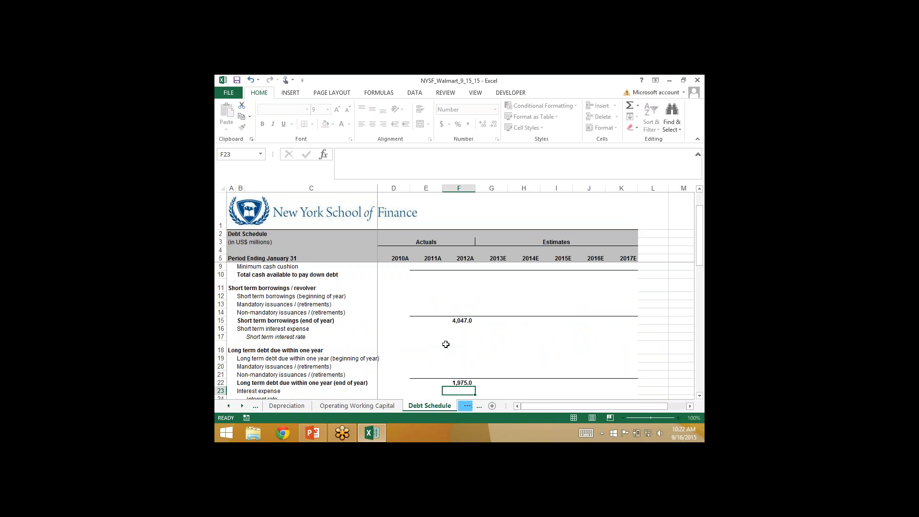
- Link the 2012A obligations under capital leases due within one year (end of year) in F29 to Balance Sheet cell F25
key("Down")
key("Down")
key("Down")
key("Down")
key("Down")
key("Down")
key("Down")
key("Down")
key("Down")
key("Down")
key("Down")
key("Down")
key("Down")
key("Up")
key("Up")
key("Up")
key("Up")
key("Up")
key("Up")
key("Up")
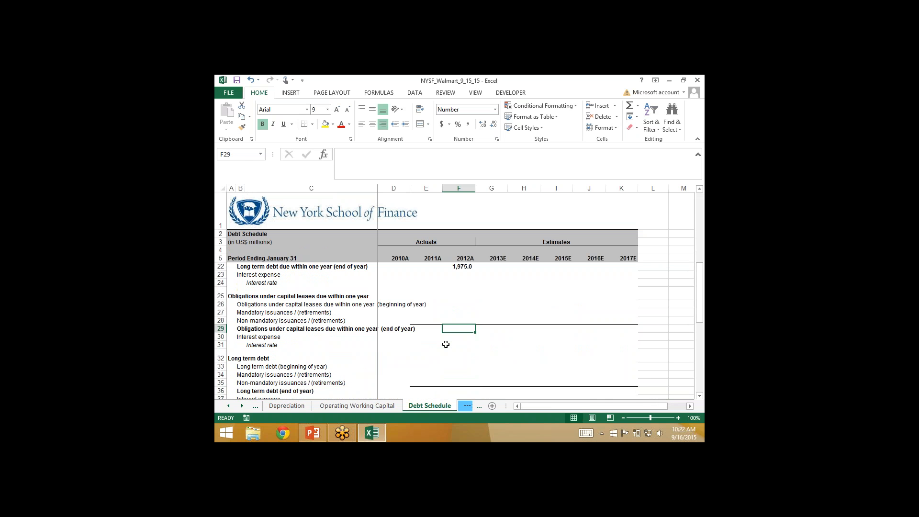
type("=")
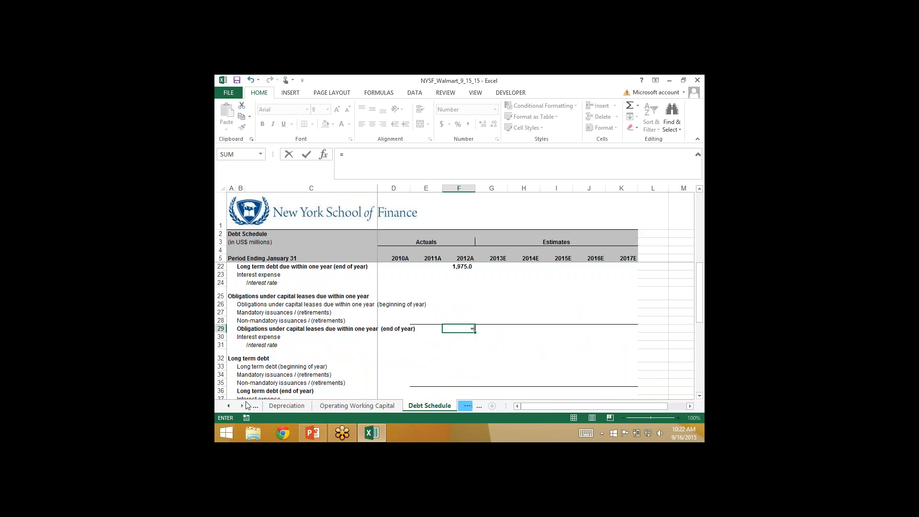
left_click(230, 406)
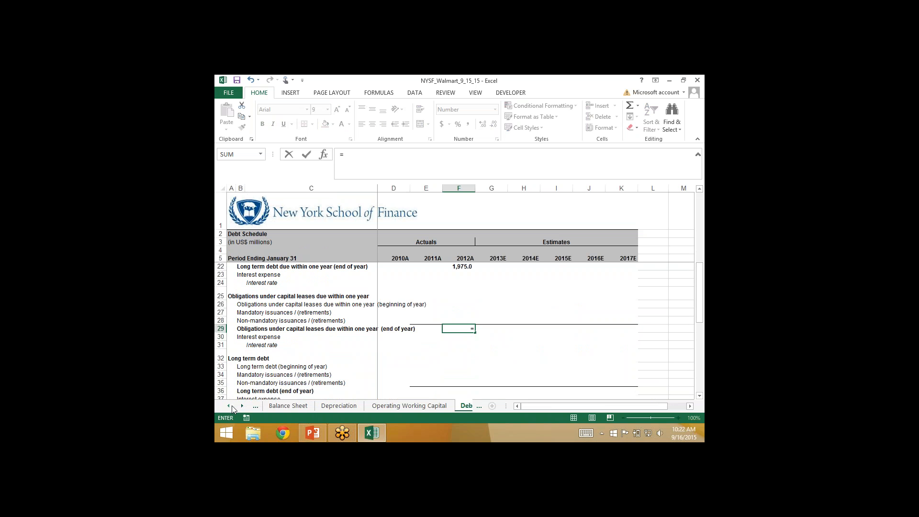
left_click(288, 406)
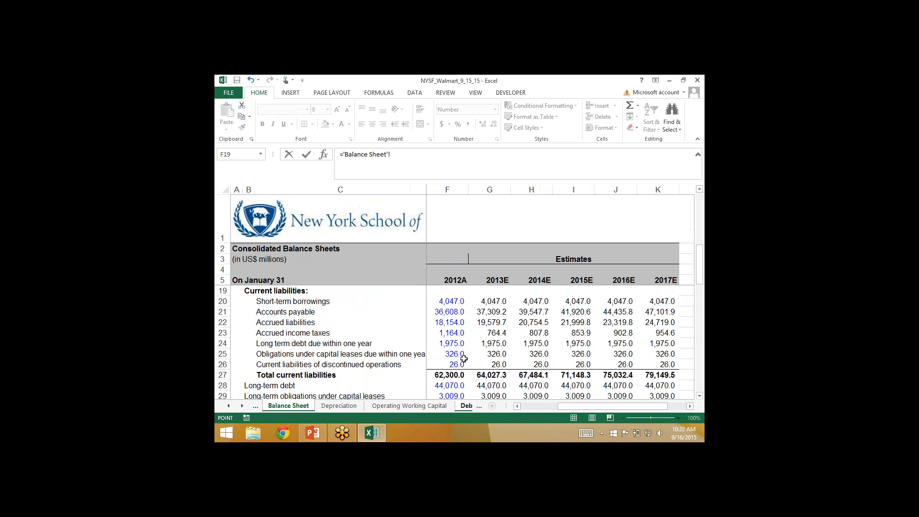
left_click(447, 356)
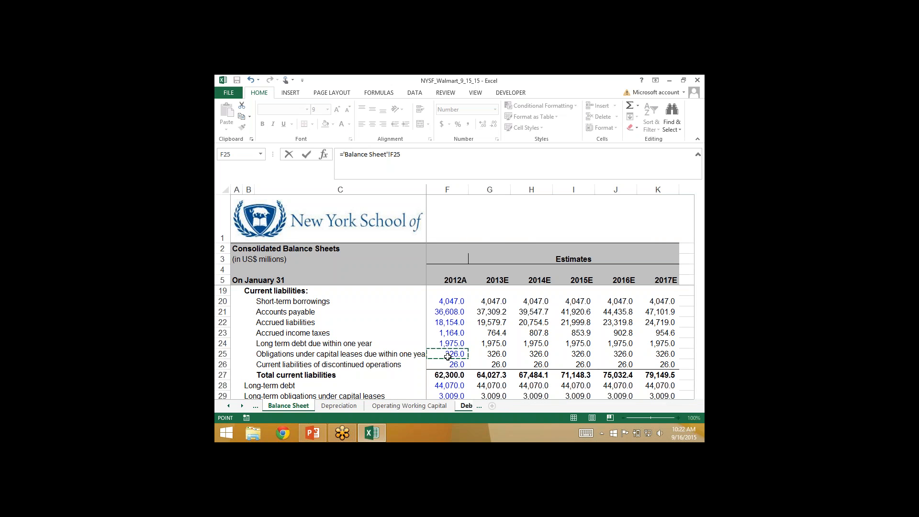
key("Return")
- Link the 2012A long term debt (end of year) in F36 to the Balance Sheet's long-term debt in F28
key("Down")
key("Down")
key("Down")
key("Down")
key("Down")
key("Down")
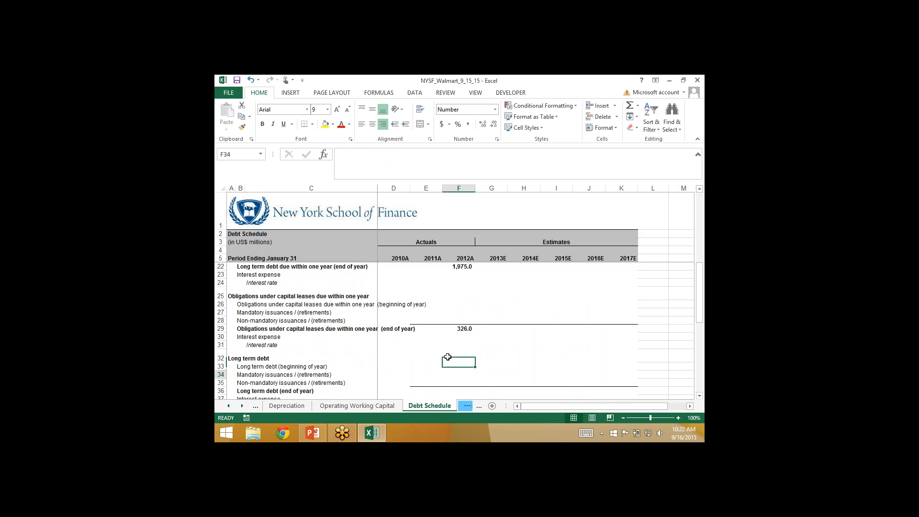
type("=")
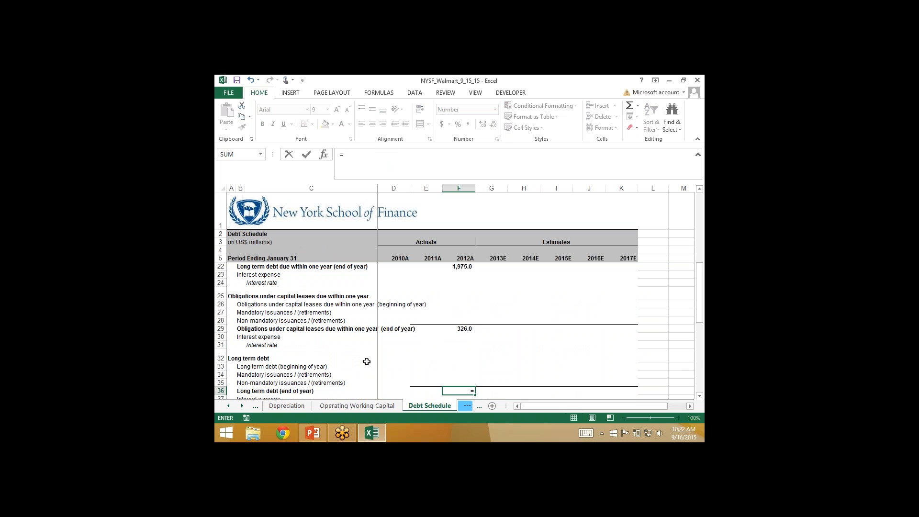
left_click(228, 406)
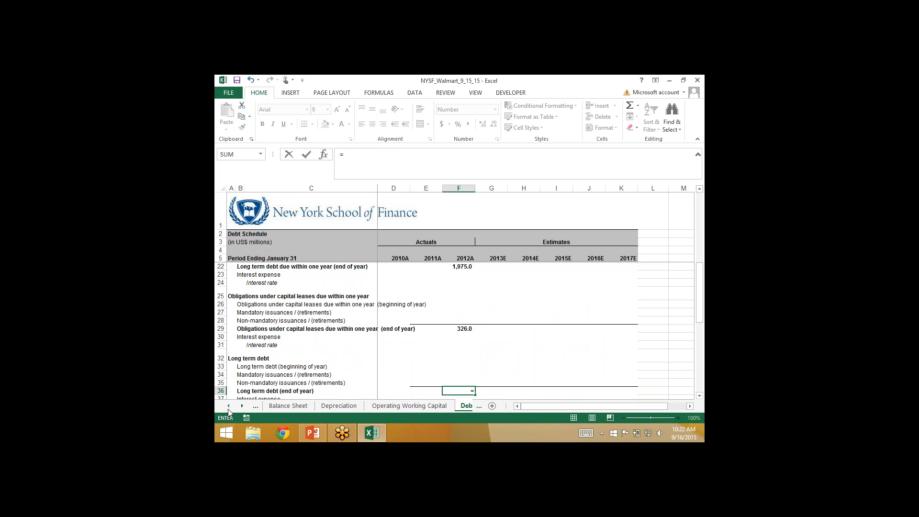
left_click(228, 406)
left_click(345, 406)
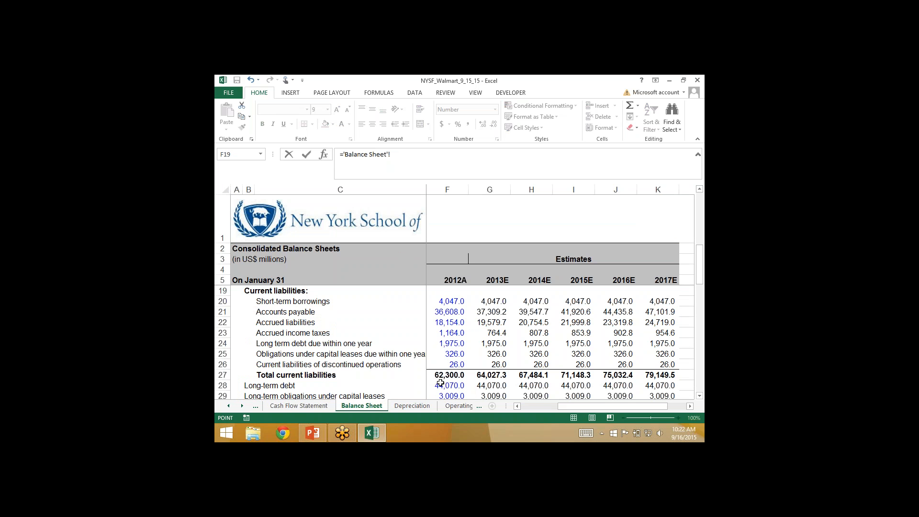
left_click(440, 384)
key("Return")
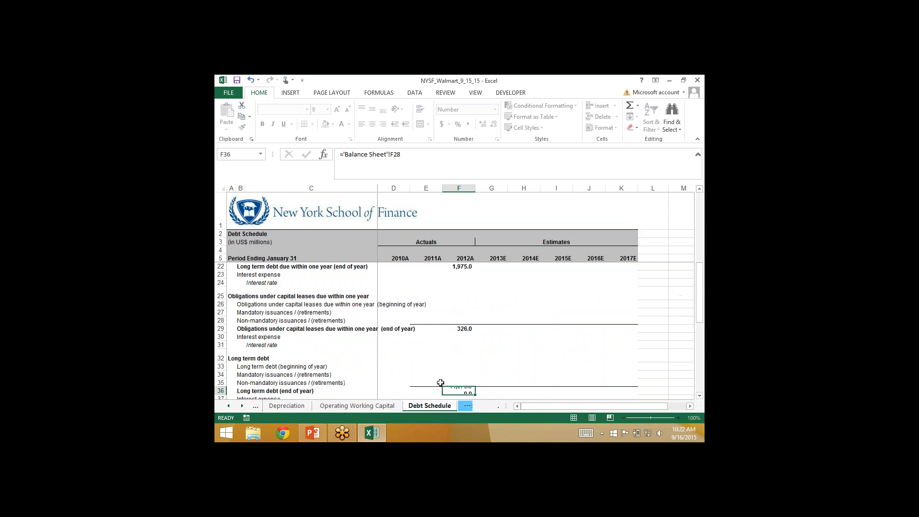
- Link the 2012A long term obligations under capital leases (end of year) in F43 to Balance Sheet cell F29
key("Down")
key("Down")
key("Down")
key("Down")
key("Down")
key("Down")
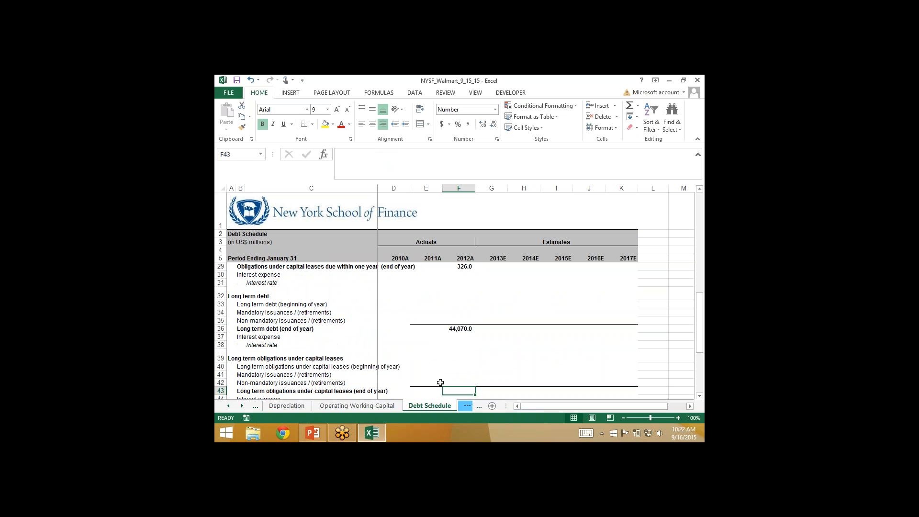
type("=")
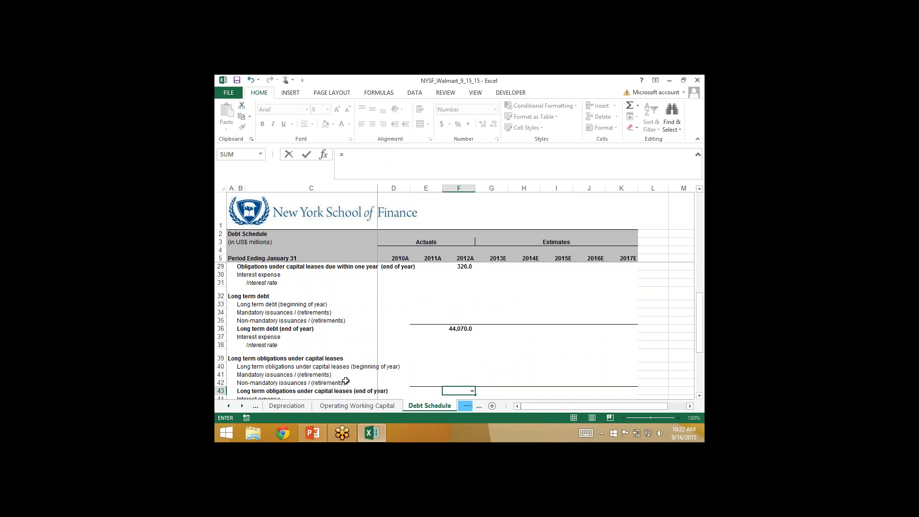
left_click(229, 407)
left_click(229, 407)
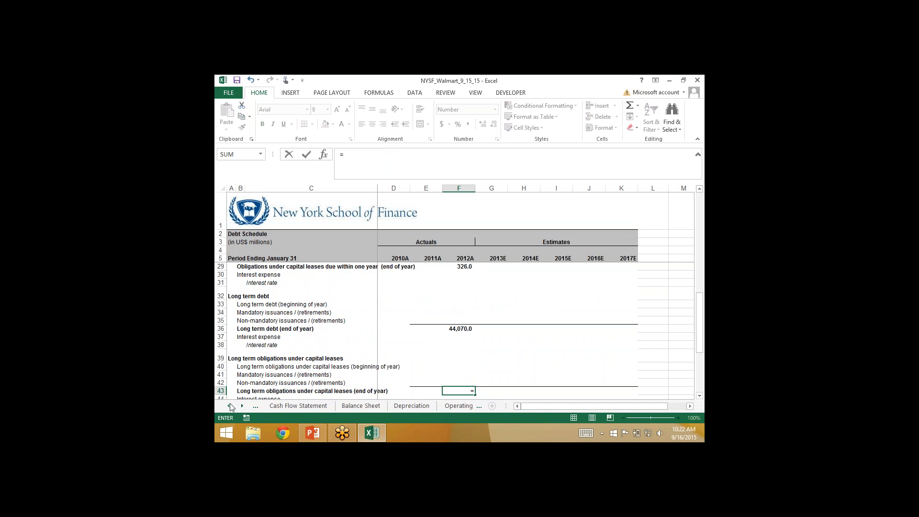
left_click(346, 411)
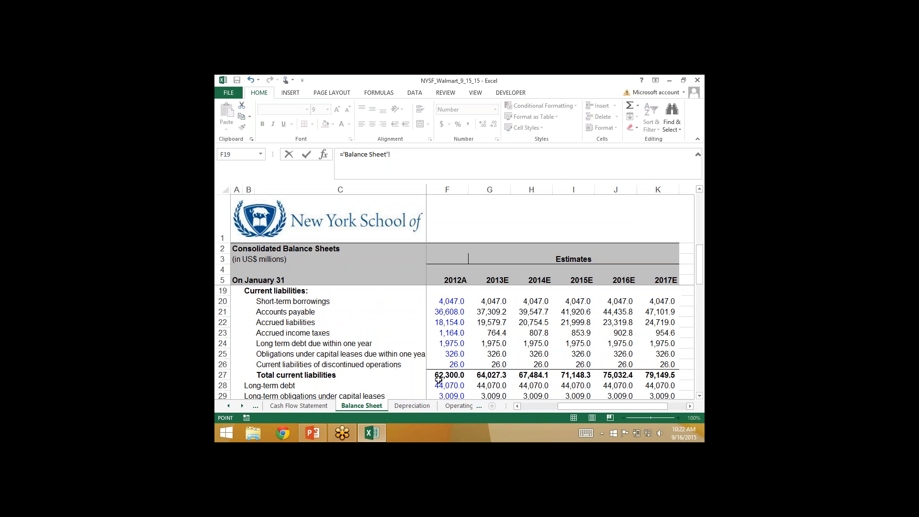
left_click(445, 394)
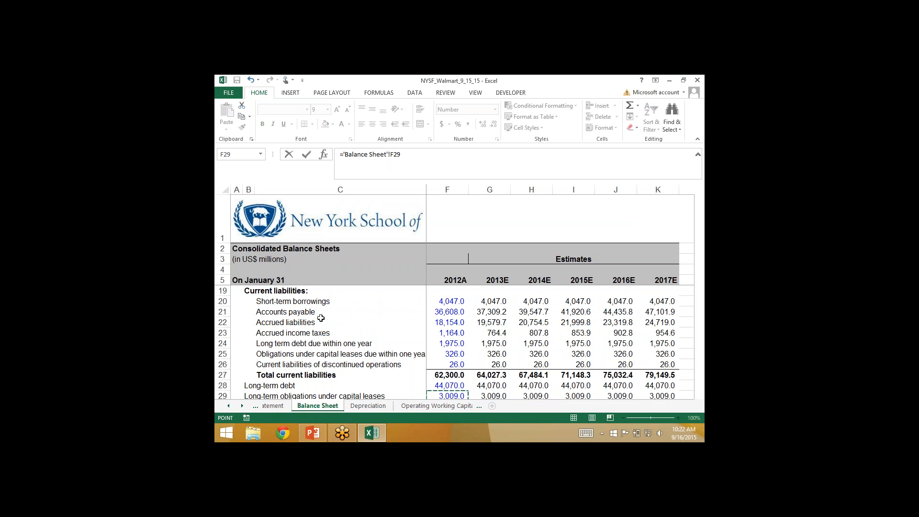
key("Return")
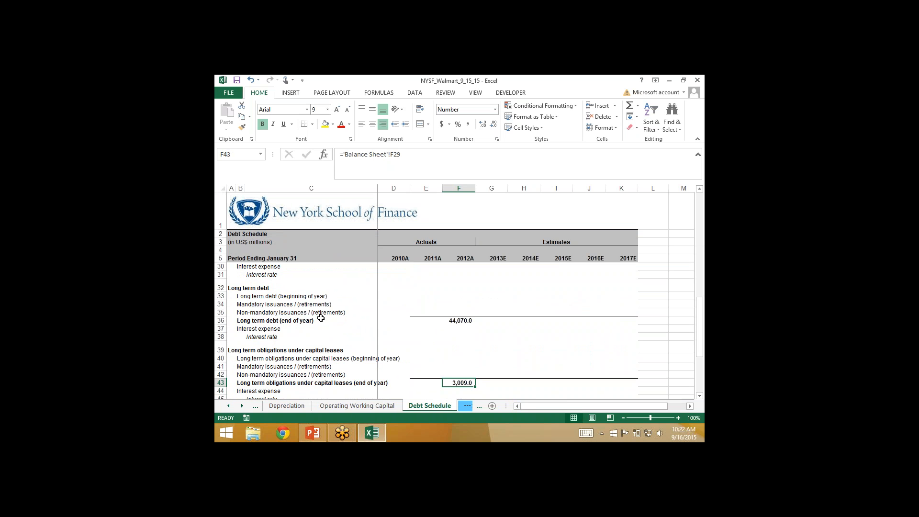
- Link the 2012A cash at the end of the year in F48 to the Balance Sheet's cash and cash equivalents in F8
key("Down")
key("Down")
key("Down")
key("Down")
key("Down")
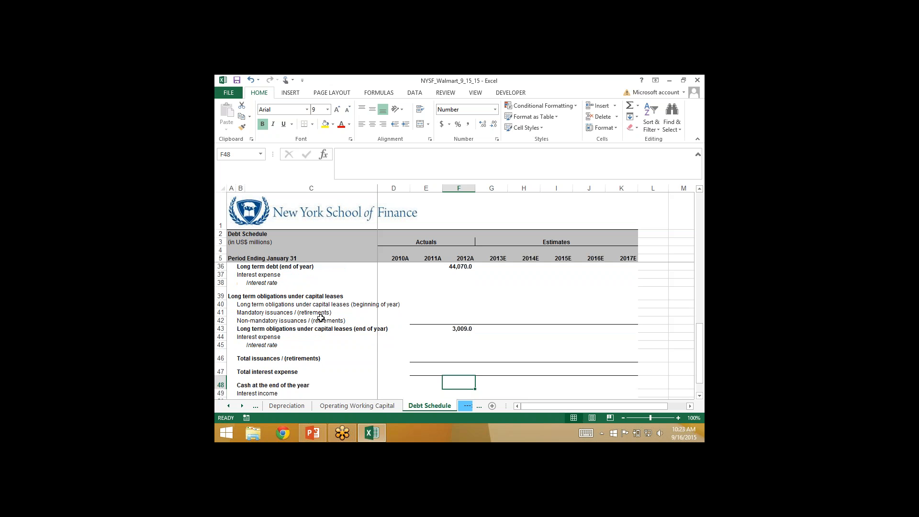
type("=")
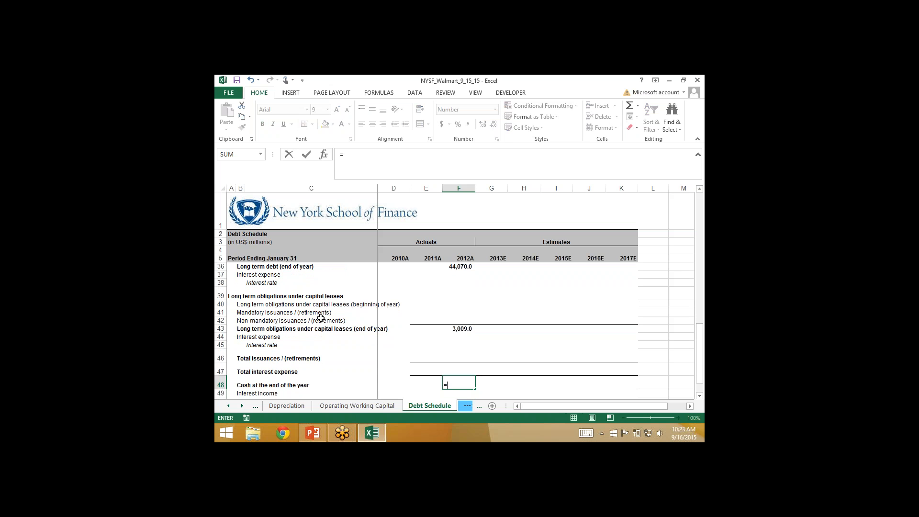
left_click(229, 406)
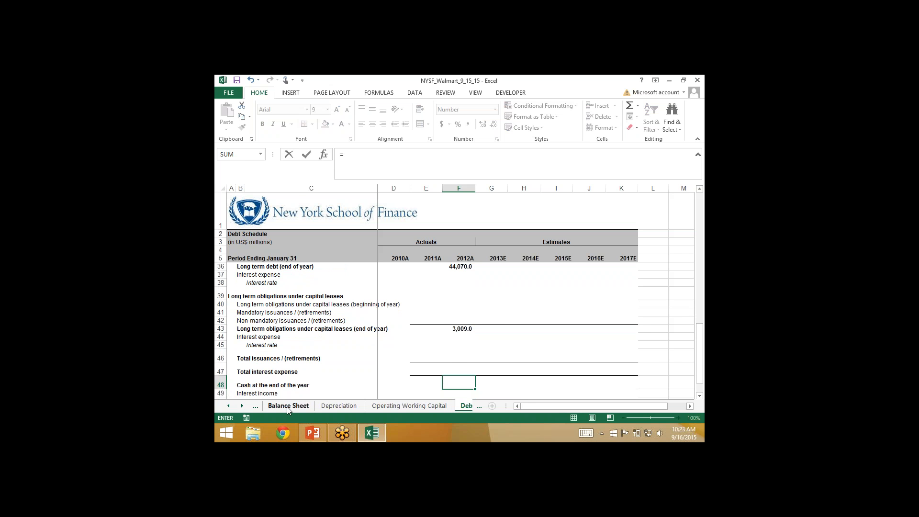
left_click(288, 406)
left_click(455, 301)
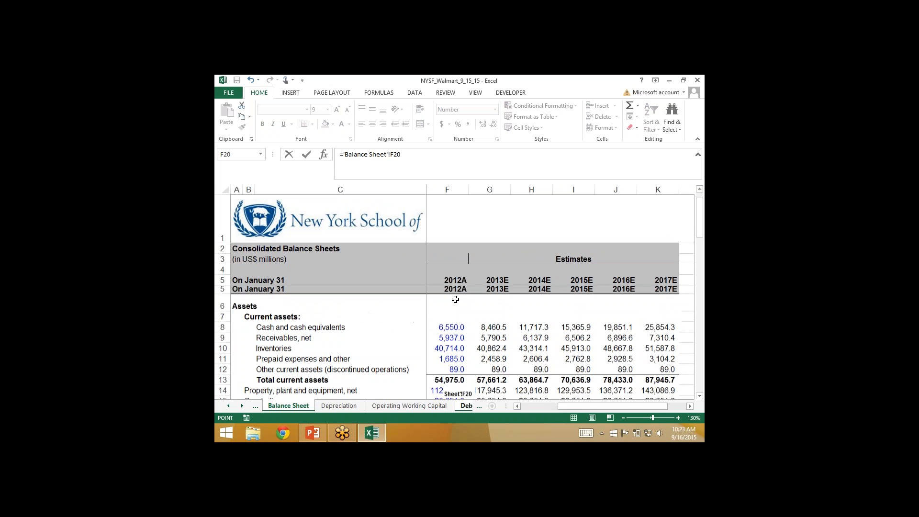
key("ctrl+Up")
key("ctrl+Up")
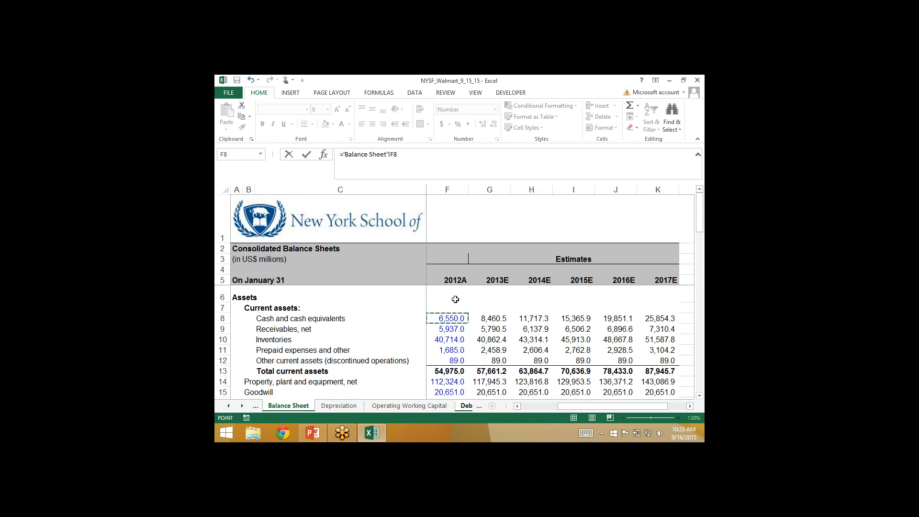
key("Return")
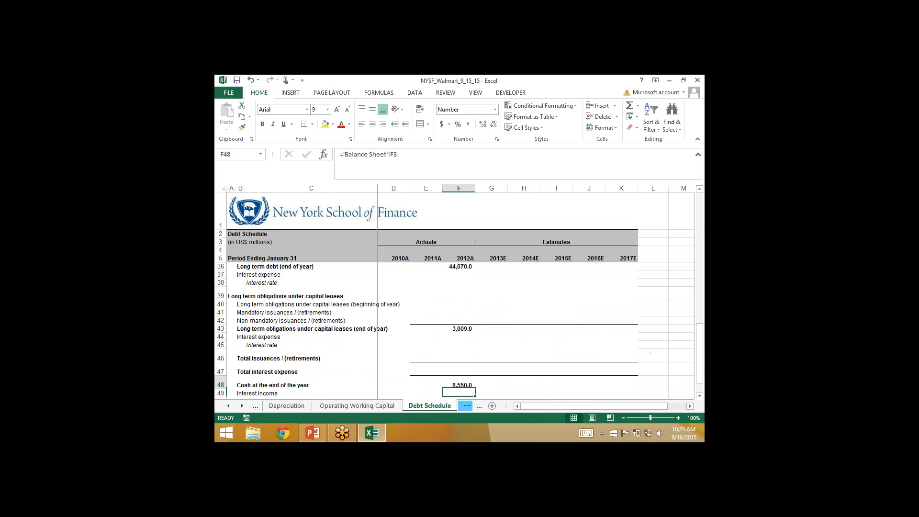
key("Up")
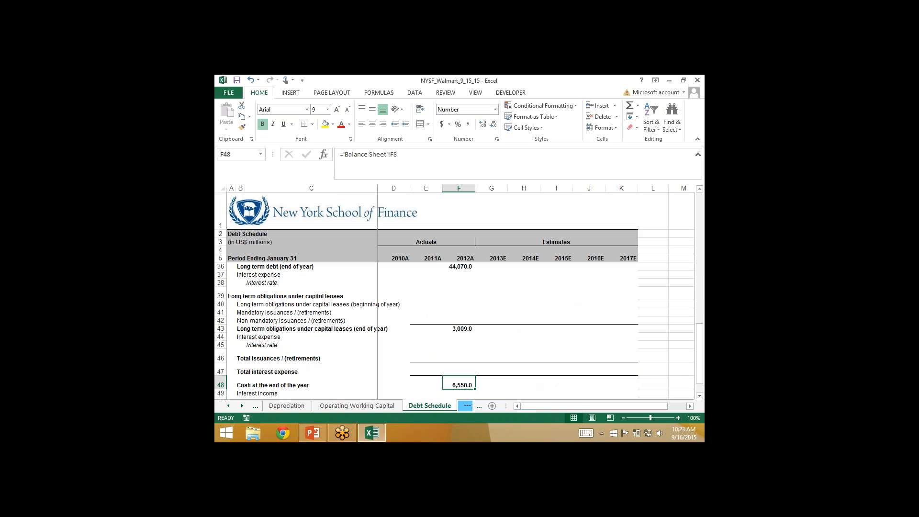
- Review the rows of the cash available to pay down debt and short term borrowings / revolver sections
scroll(455, 331, "up", 10)
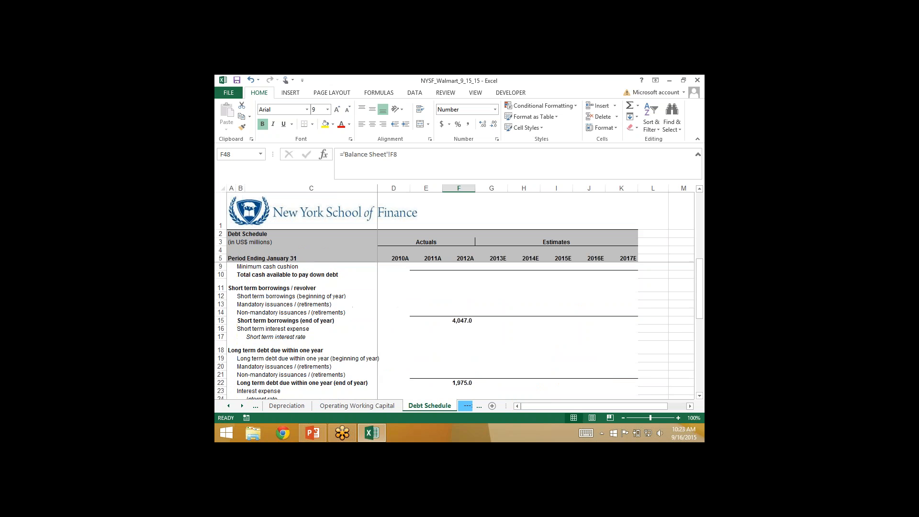
scroll(455, 330, "down", 1)
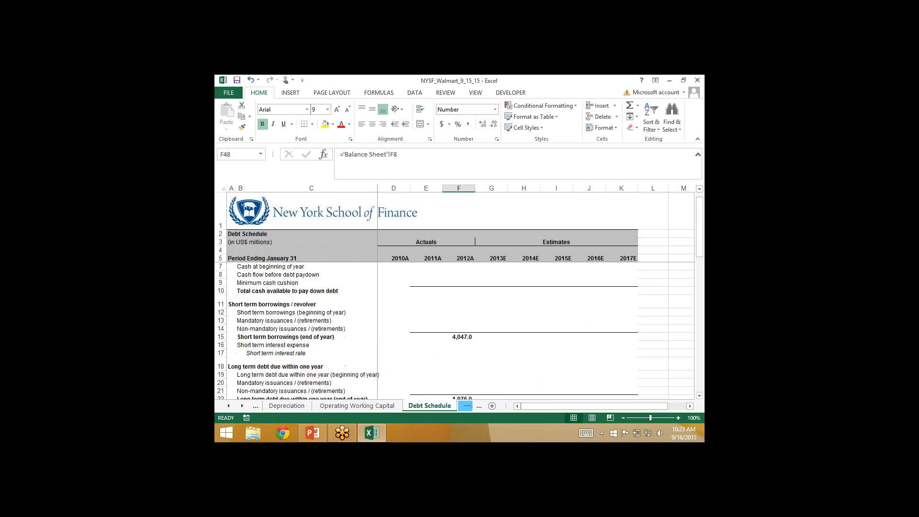
left_click(241, 302)
key("Up")
key("Up")
key("Up")
key("Up")
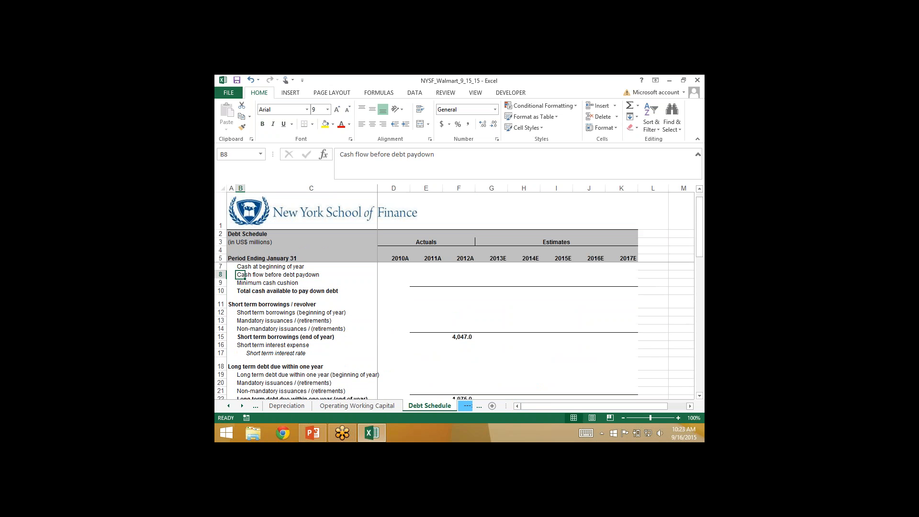
key("Up")
key("Down")
key("Down")
key("Down")
key("Down")
key("Left")
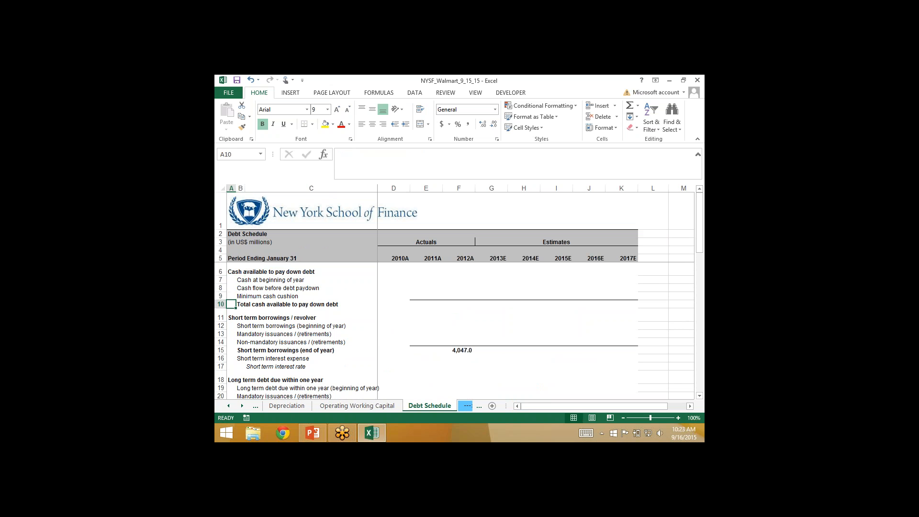
key("Down")
key("shift+space")
key("shift+Down")
key("shift+Down")
key("shift+Down")
key("shift+Down")
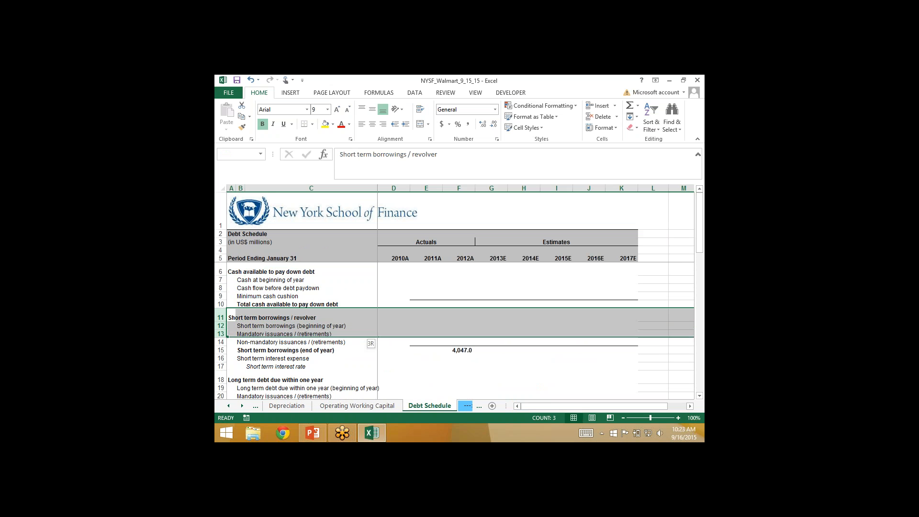
key("shift+Down")
key("shift+Down")
- Link the 2013E short term borrowings (beginning of year) in G12 to the 2012A end-of-year balance in F15
key("Down")
key("Right")
key("Right")
key("Right")
key("Right")
key("Right")
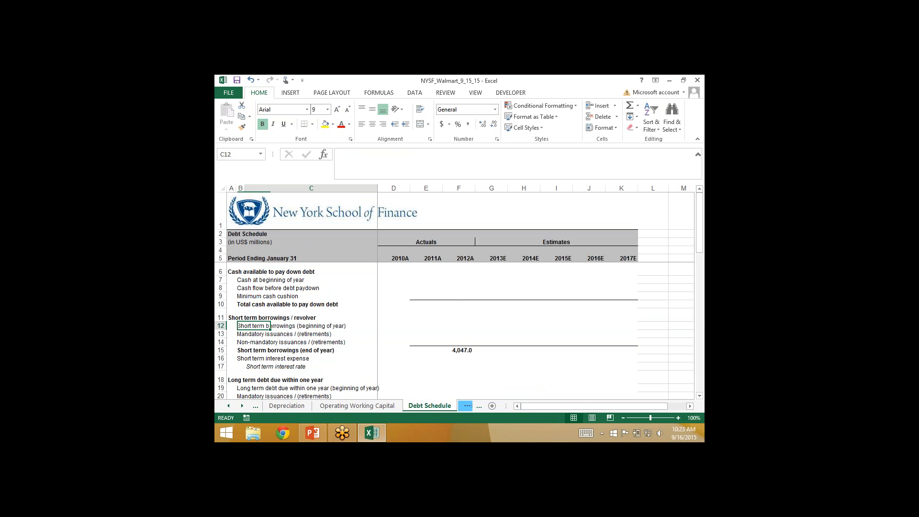
key("Right")
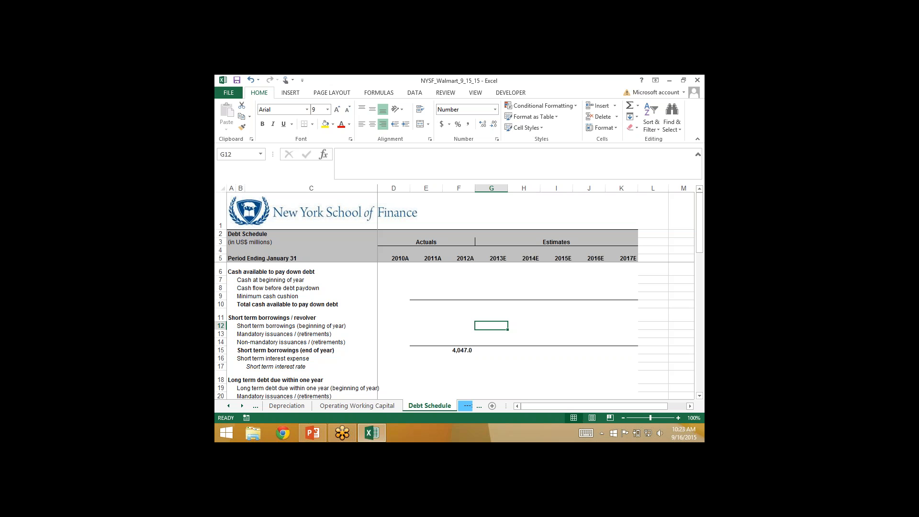
type("=")
key("Left")
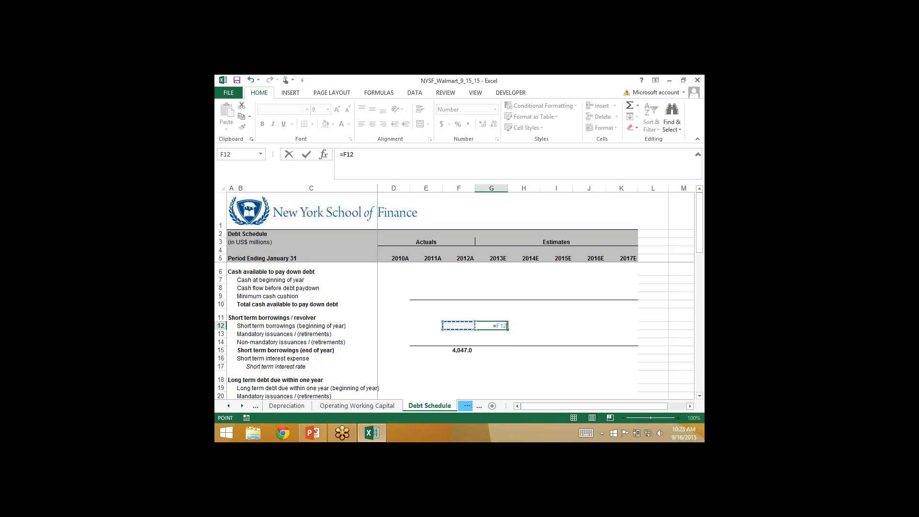
key("Down")
key("Down")
key("Down")
key("ctrl+Return")
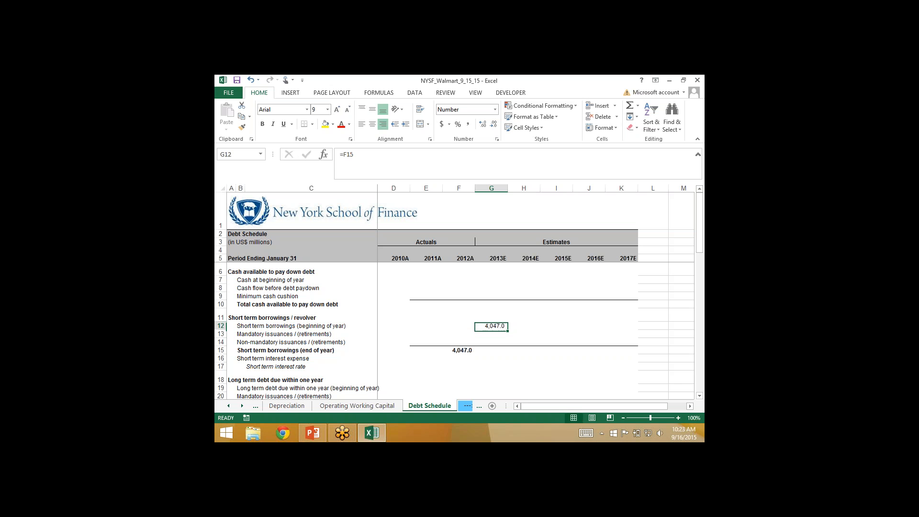
- Set the 2013E mandatory and non-mandatory issuances / (retirements) of short term borrowings in G13 and G14 to 0
key("Down")
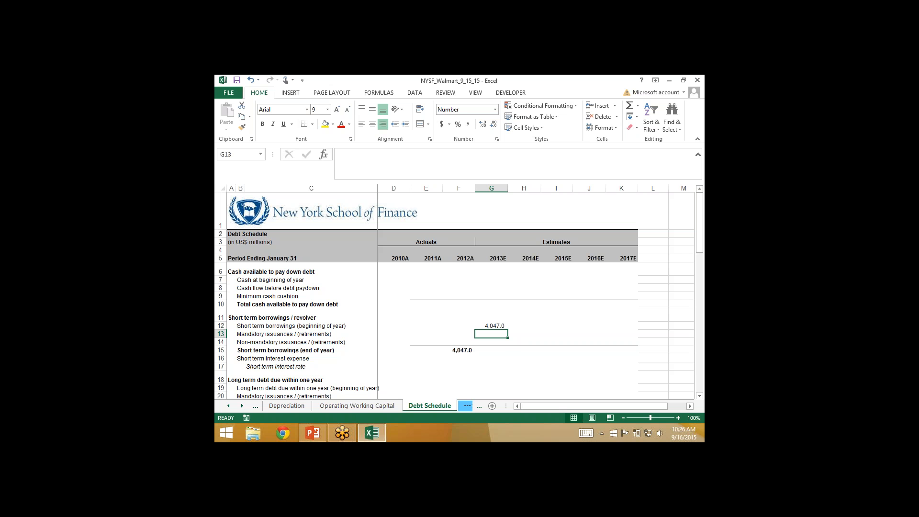
type("0")
key("Return")
type("0")
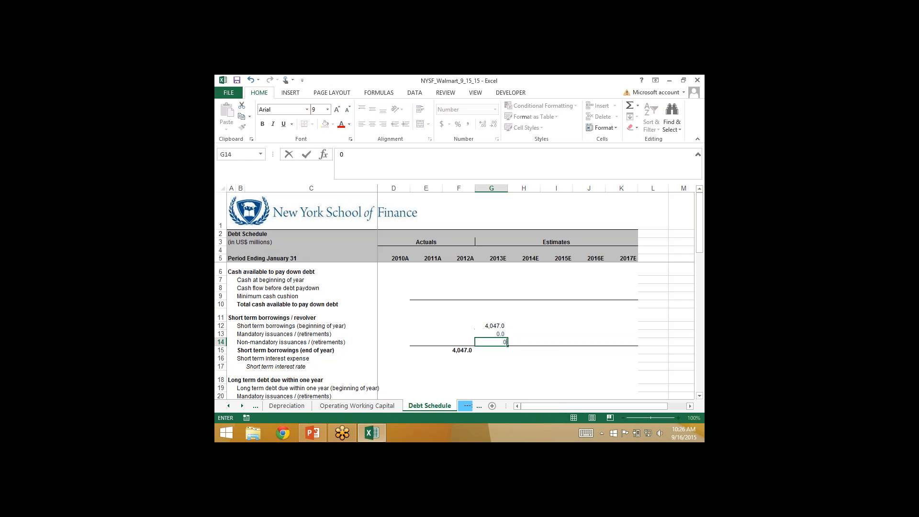
key("Return")
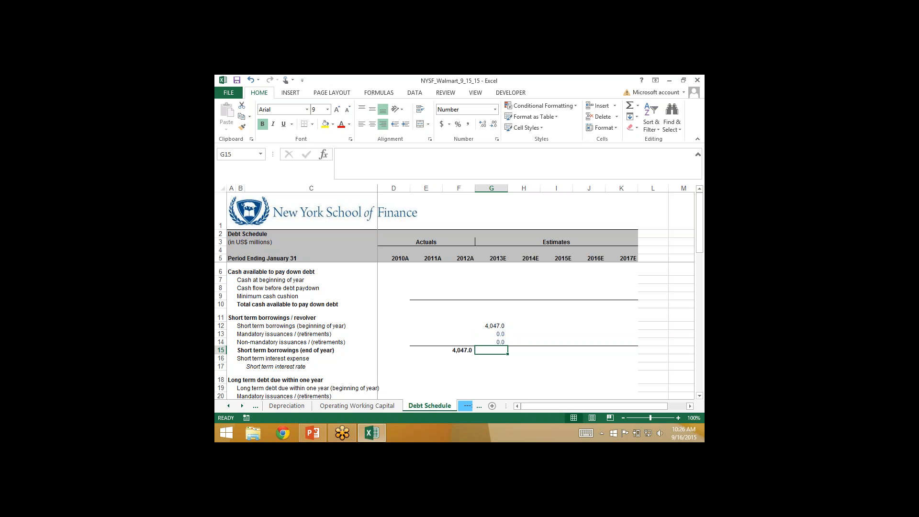
- Calculate the 2013E short term borrowings (end of year) in G15 as the sum of G12:G14
key("alt+equal")
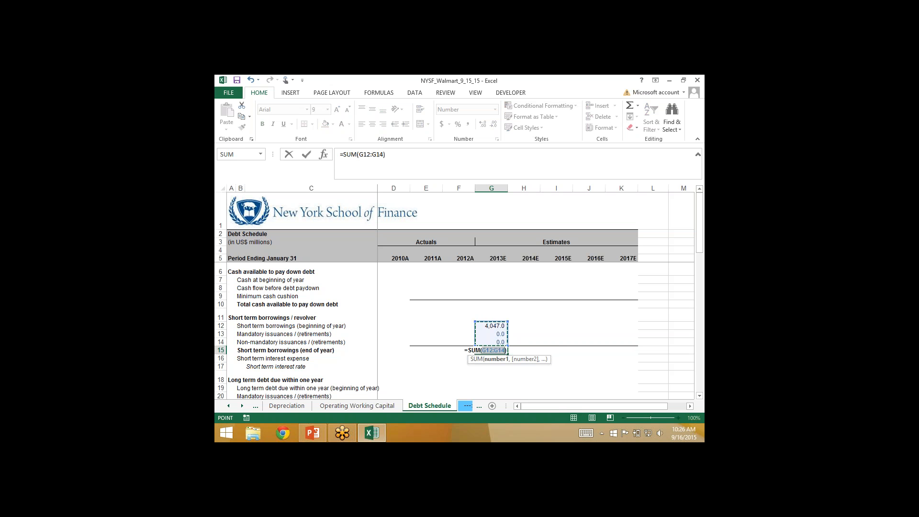
key("Return")
key("Up")
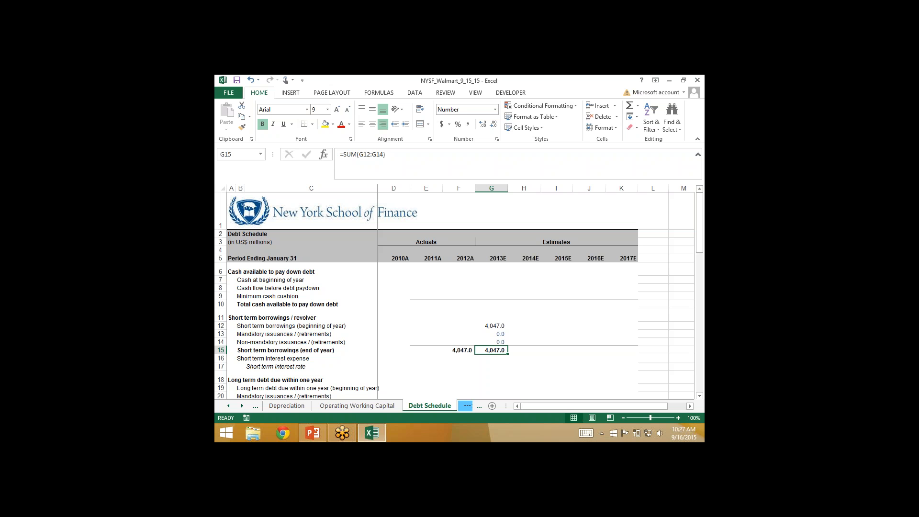
- Select the 2013E short term interest rate cell G17, switch to File Explorer, and look through Documents and Downloads
key("Down")
key("Down")
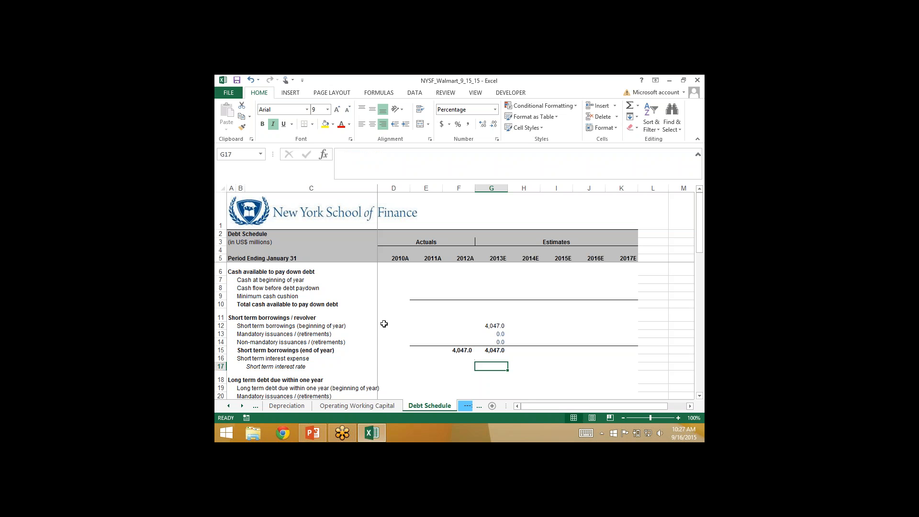
left_click(251, 437)
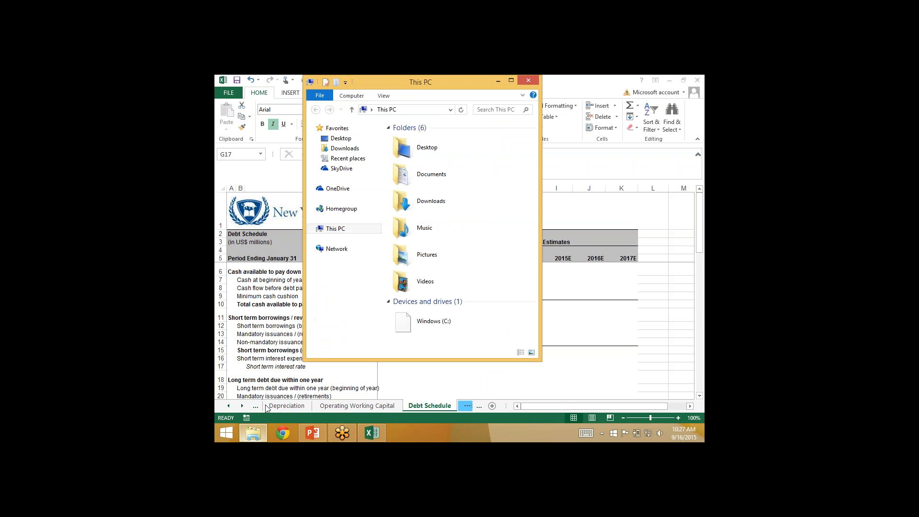
left_click(416, 174)
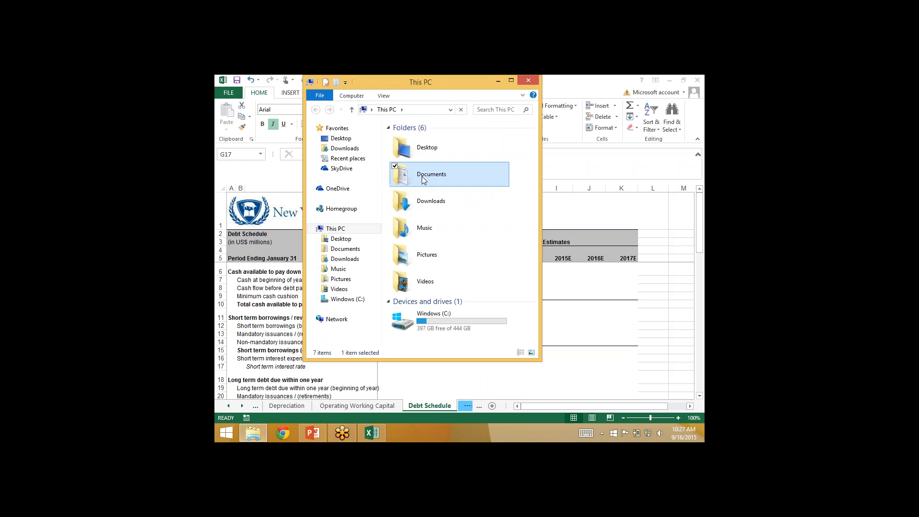
left_click(511, 80)
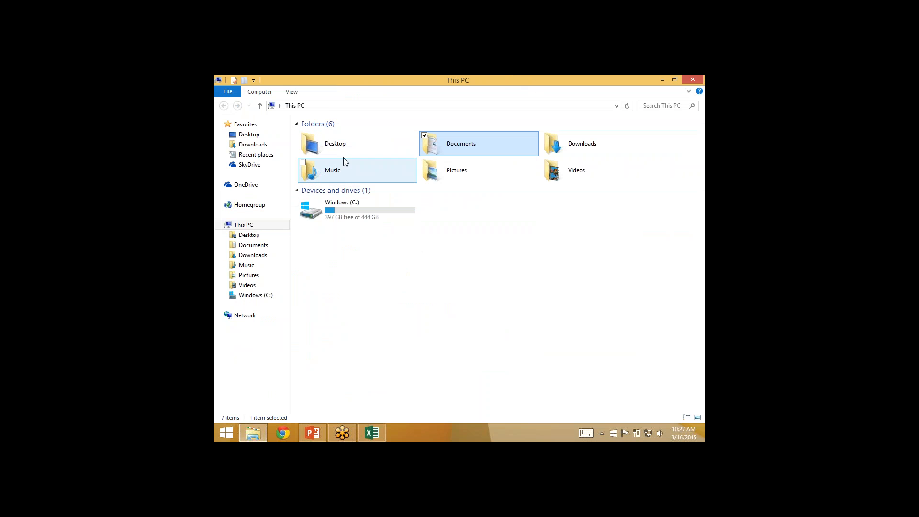
double_click(443, 145)
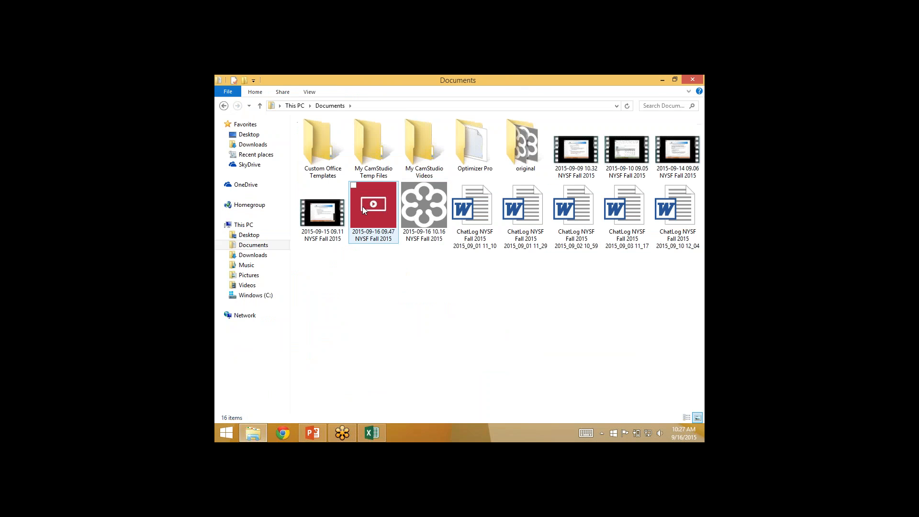
left_click(253, 145)
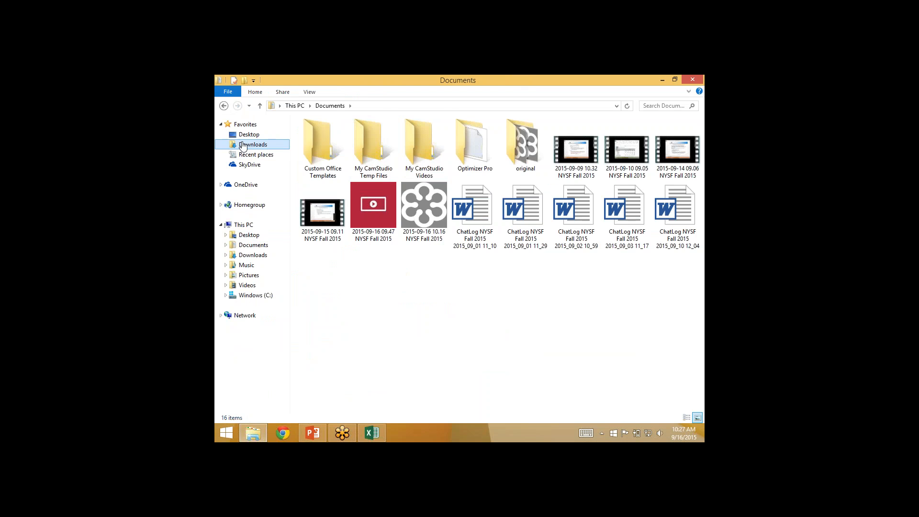
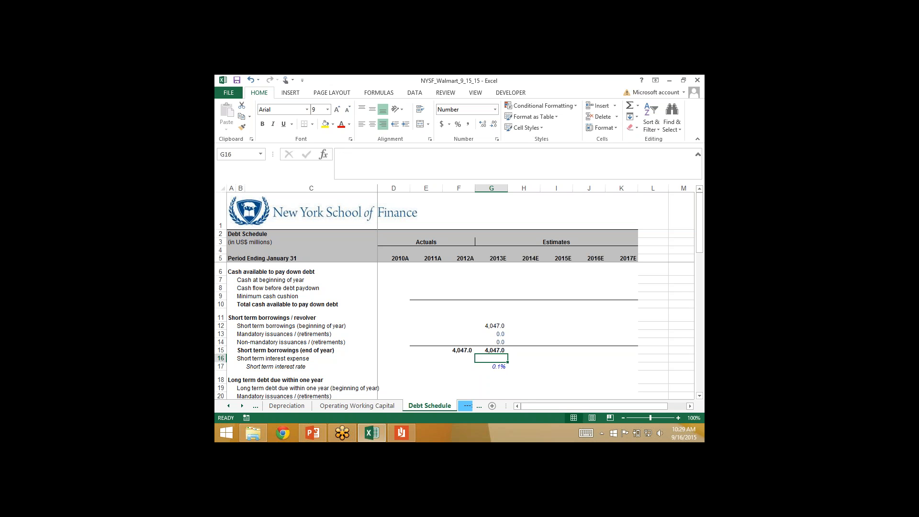
- Try a 2013E non-mandatory retirement of -4047 for short term borrowings in G14, and undo the entry
type("=")
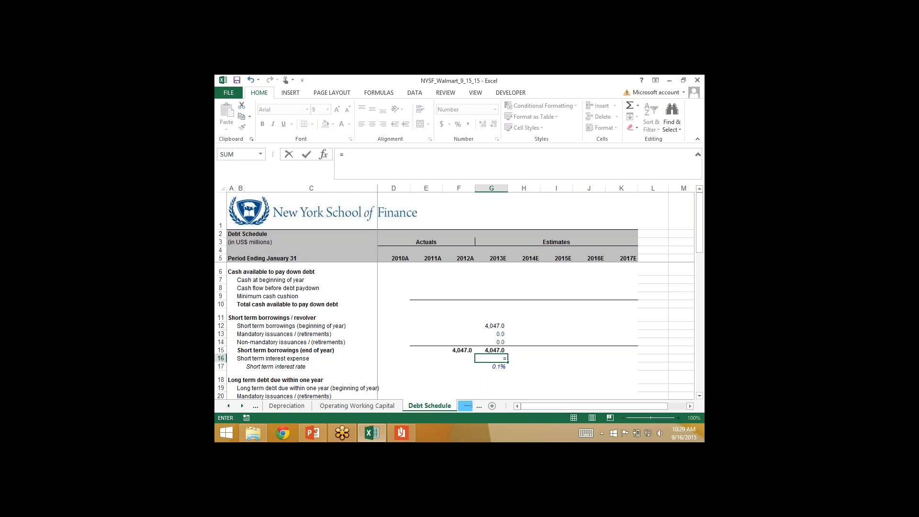
key("Escape")
key("Up")
key("Up")
type("-4047")
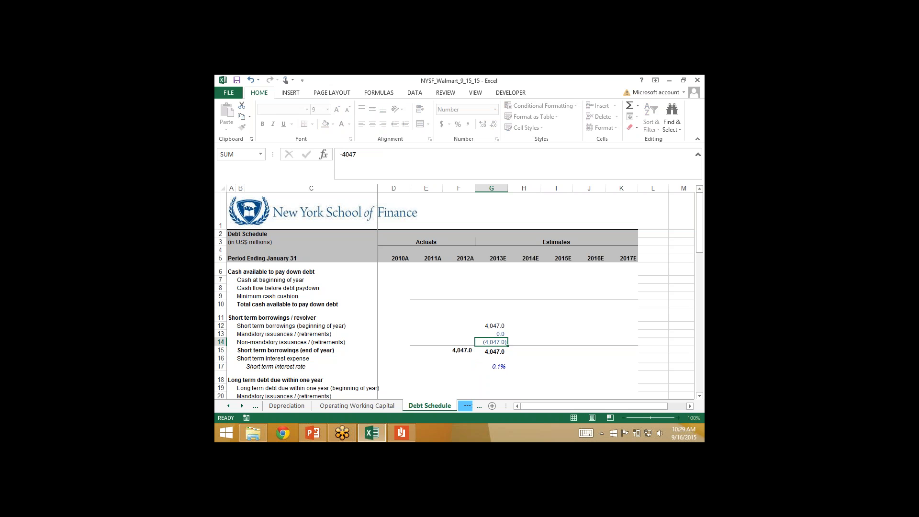
key("Return")
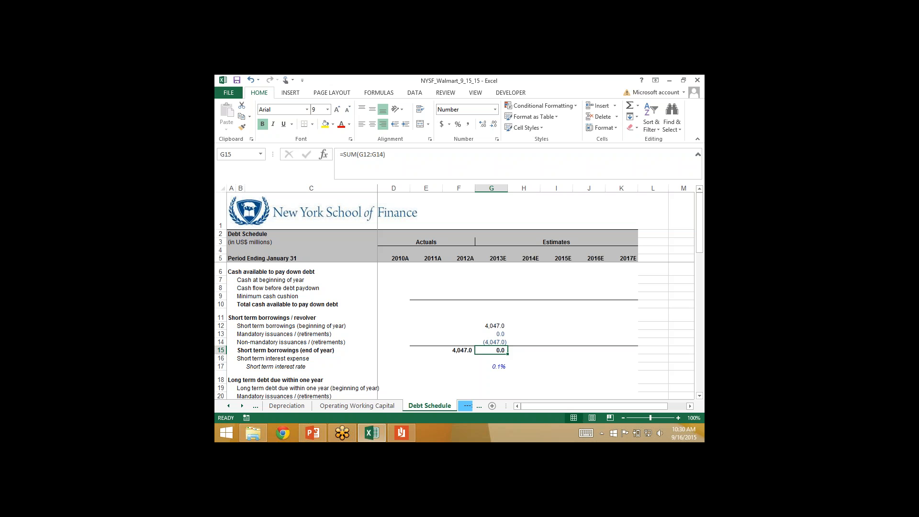
left_click(492, 359)
key("ctrl+z")
- Calculate the 2013E short term interest expense in G16 as the average of G12 and G15 multiplied by the rate in G17
key("Down")
key("Down")
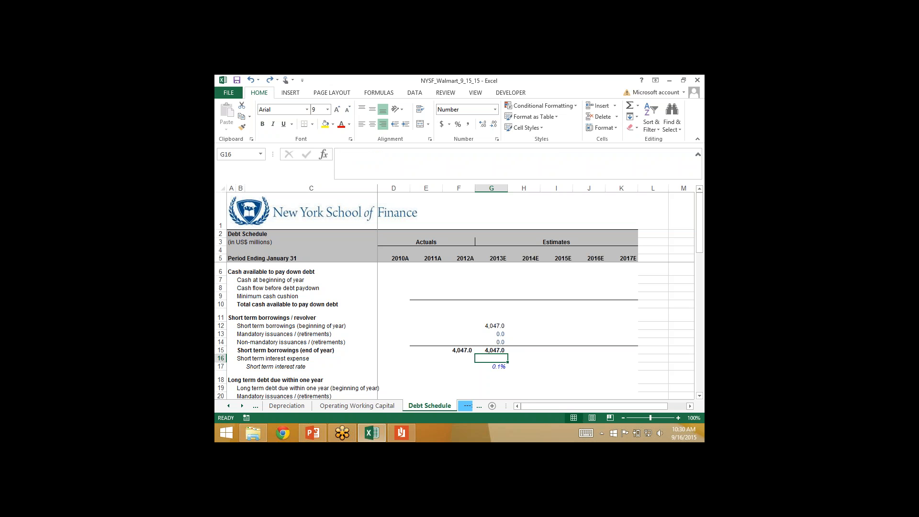
type("=average")
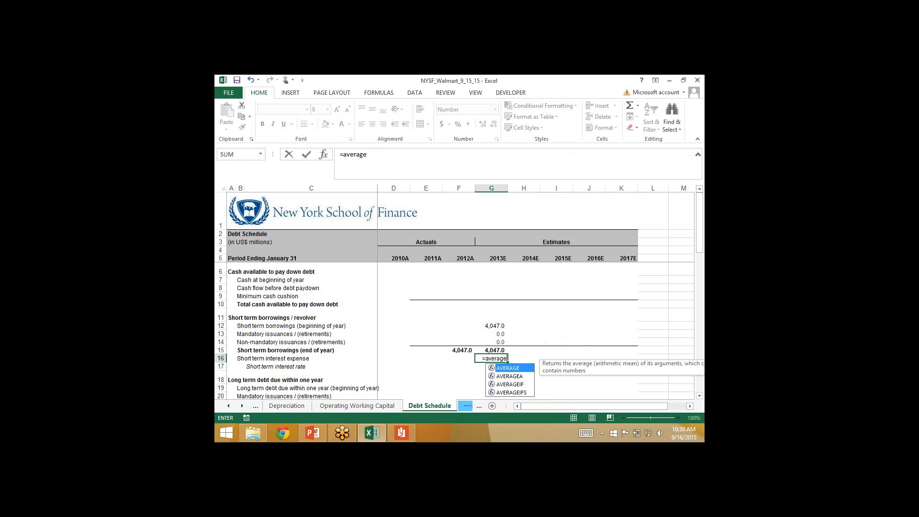
type("(")
key("Up")
key("Up")
key("Up")
key("Up")
type(",")
key("Up")
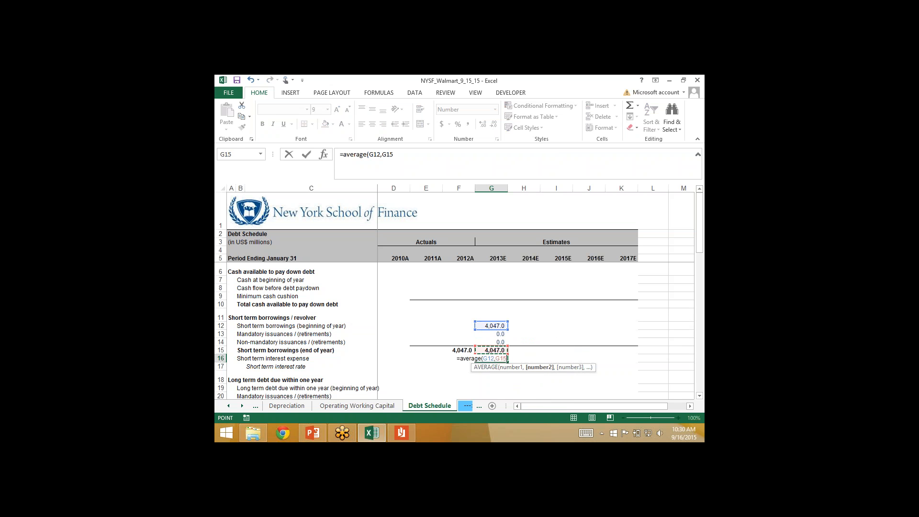
type(")*")
key("Down")
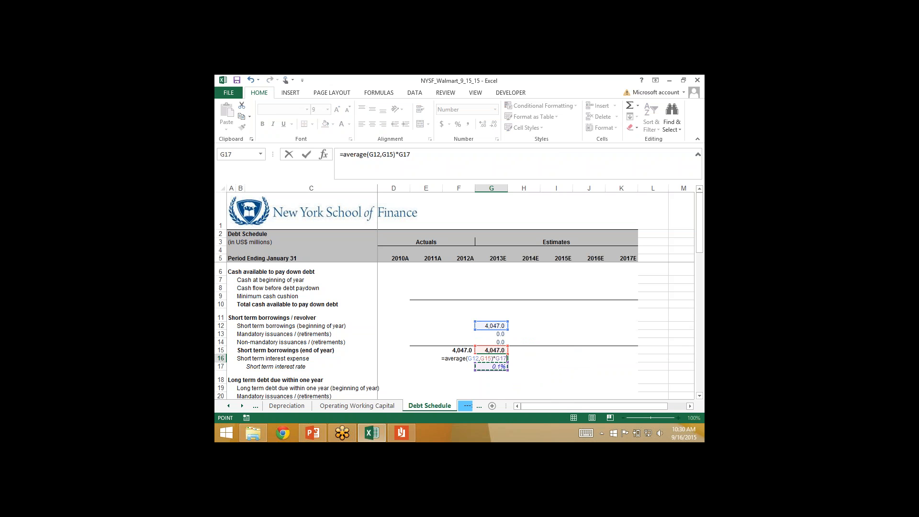
key("Return")
- Fill the 2013E short term borrowings block G12:G17 across the estimate years to 2017E in column K
key("shift+Up")
key("shift+Up")
key("shift+Up")
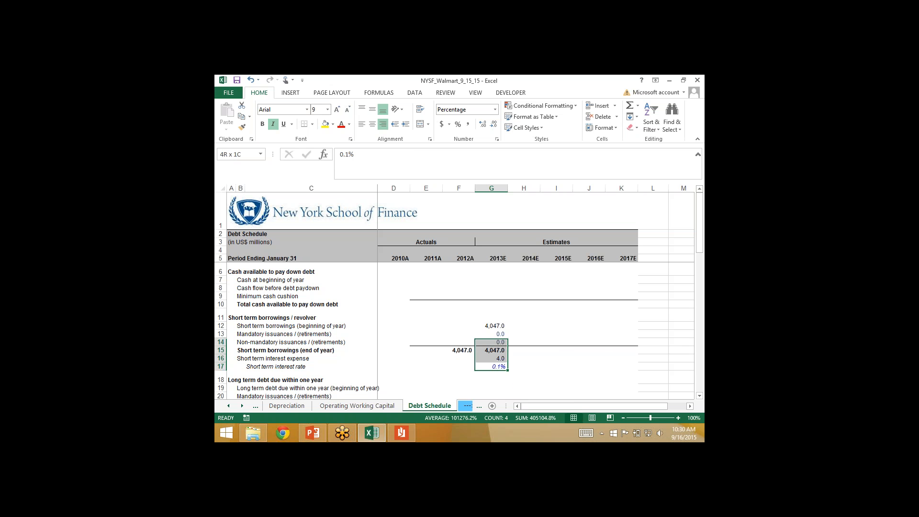
key("shift+Up")
key("shift+Up")
key("shift+Right")
key("shift+Right")
key("shift+Right")
key("shift+Right")
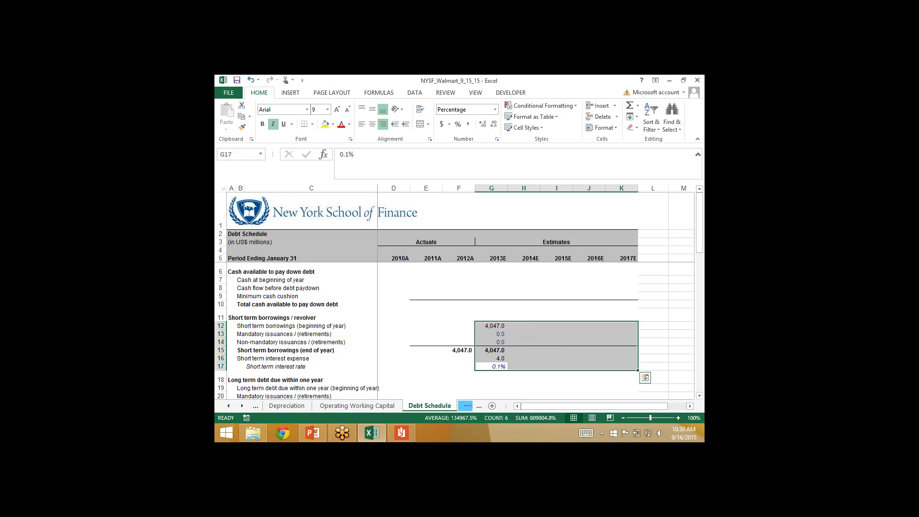
key("ctrl+r")
key("Down")
key("Up")
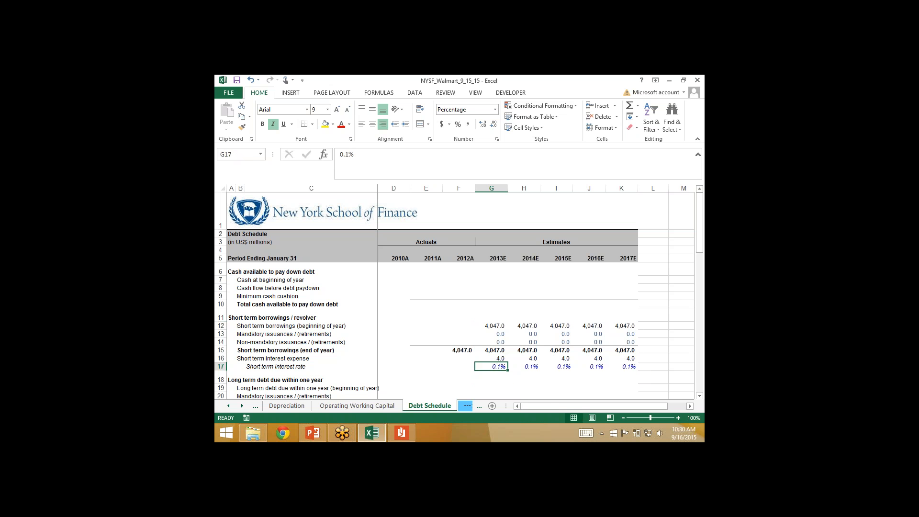
- Save the workbook to the Desktop under the new name NYSF_Walmart_9_16_15
key("alt+f")
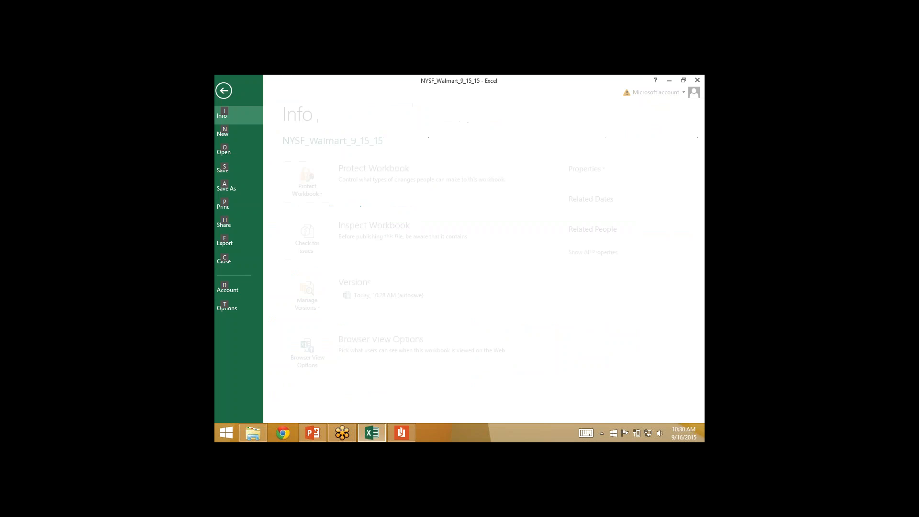
key("a")
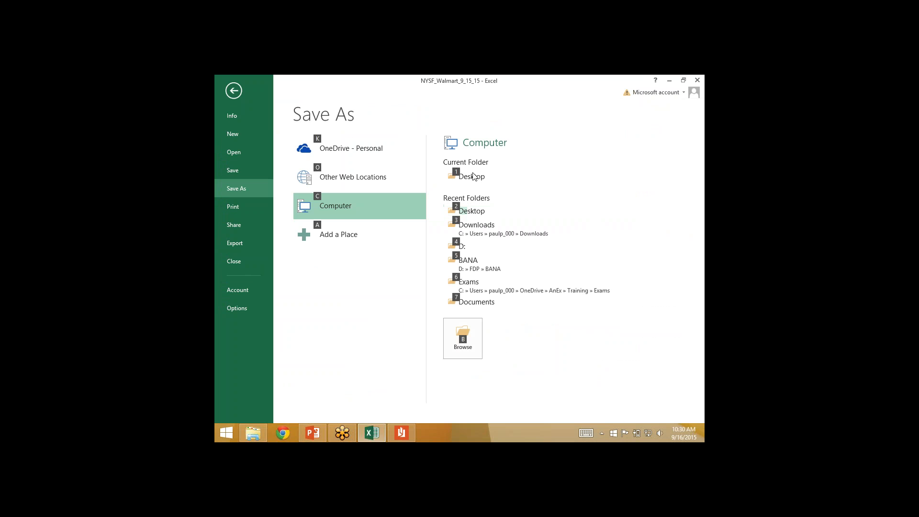
left_click(471, 177)
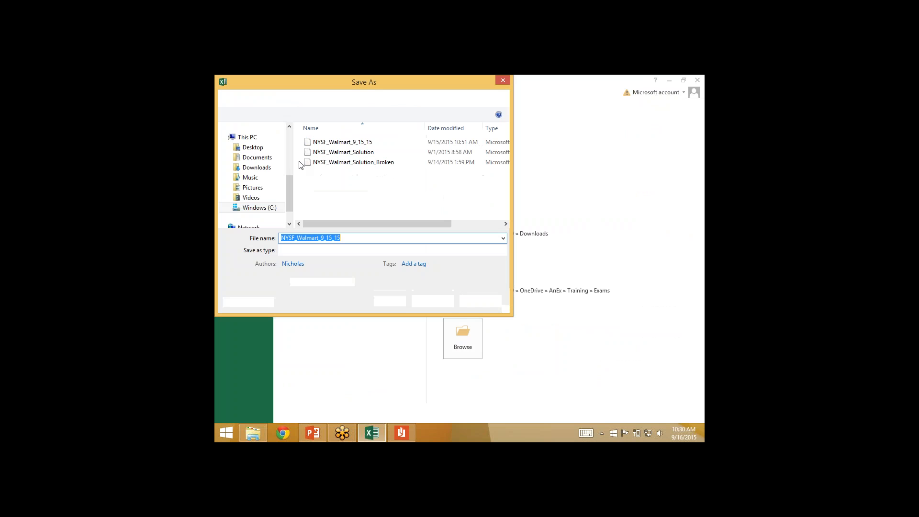
left_click(331, 239)
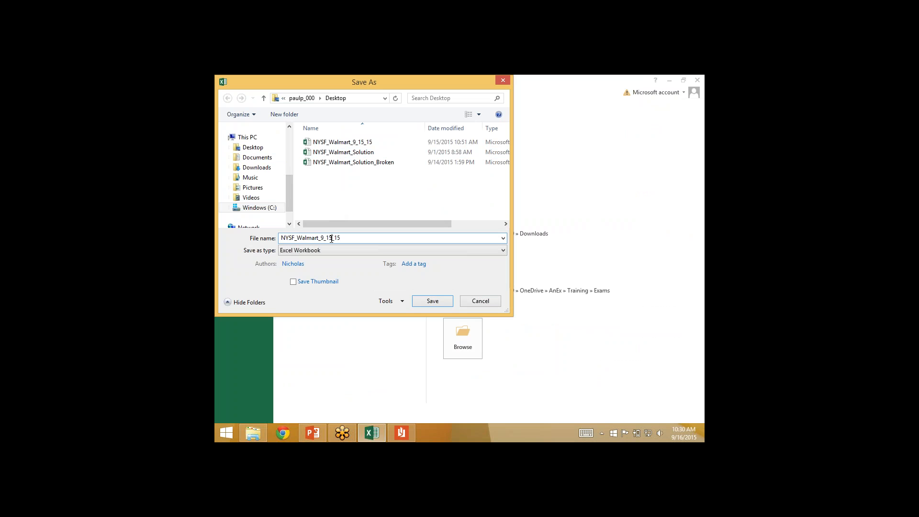
key("BackSpace")
type("6")
key("Return")
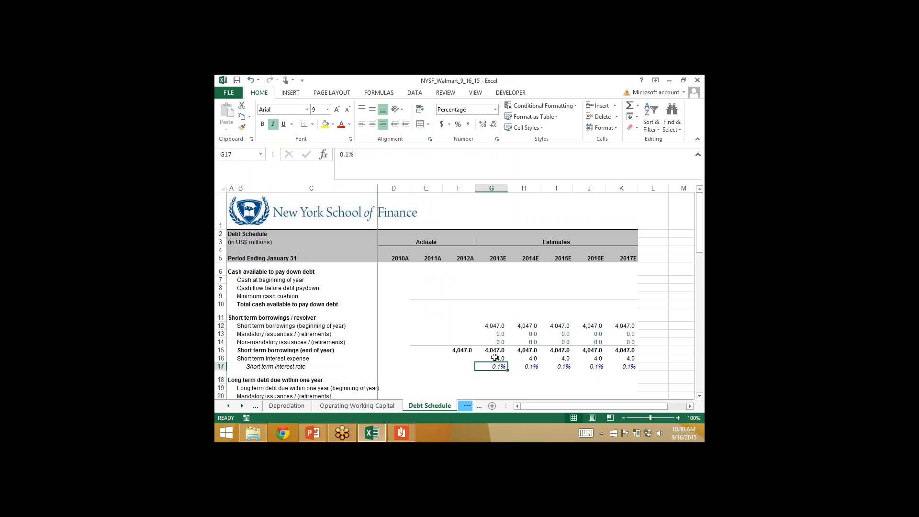
- Inspect the cell references in the 2013E short term interest expense formula in G16
left_click(495, 357)
key("F2")
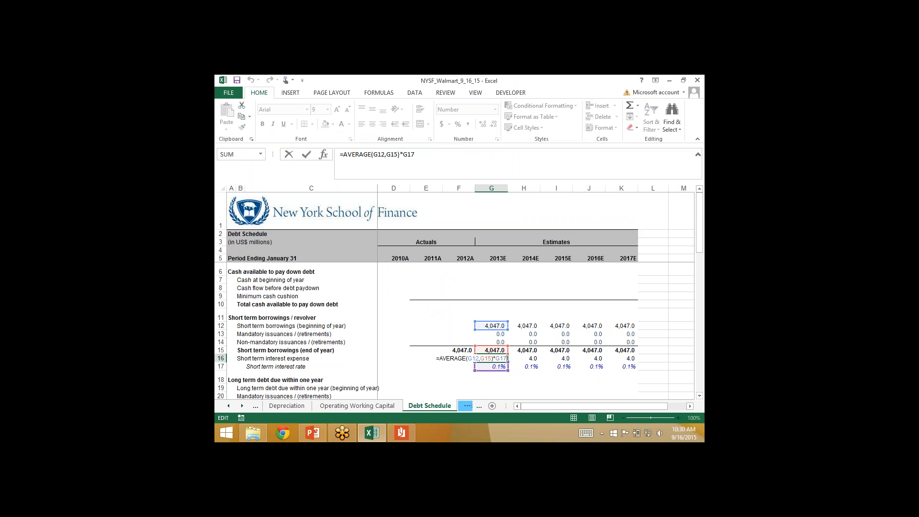
key("Escape")
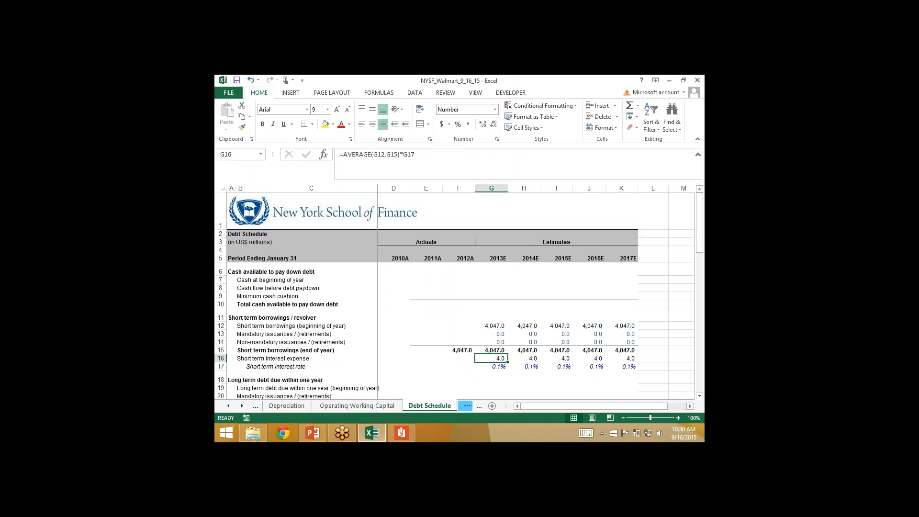
- Look over the rows of the long term debt due within one year section in the 2013E column
key("Down")
key("Down")
key("Down")
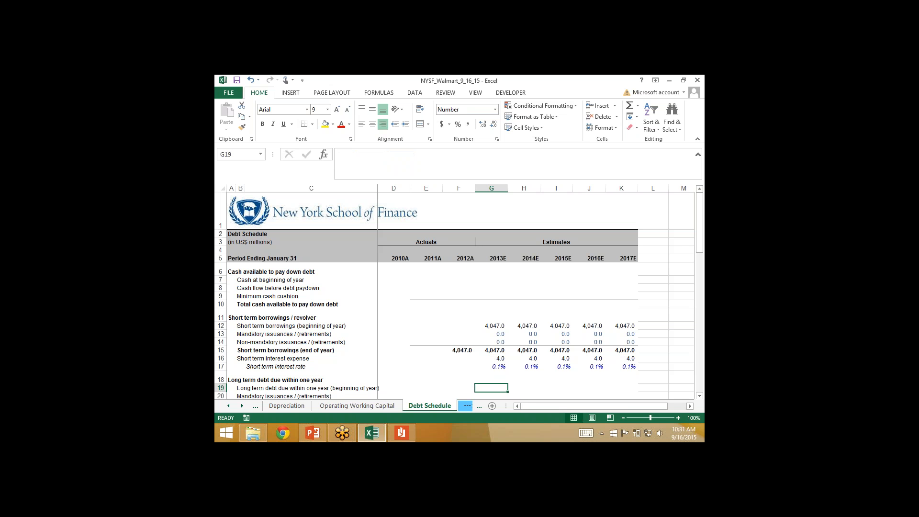
key("Down")
key("Down")
key("Down")
key("Down")
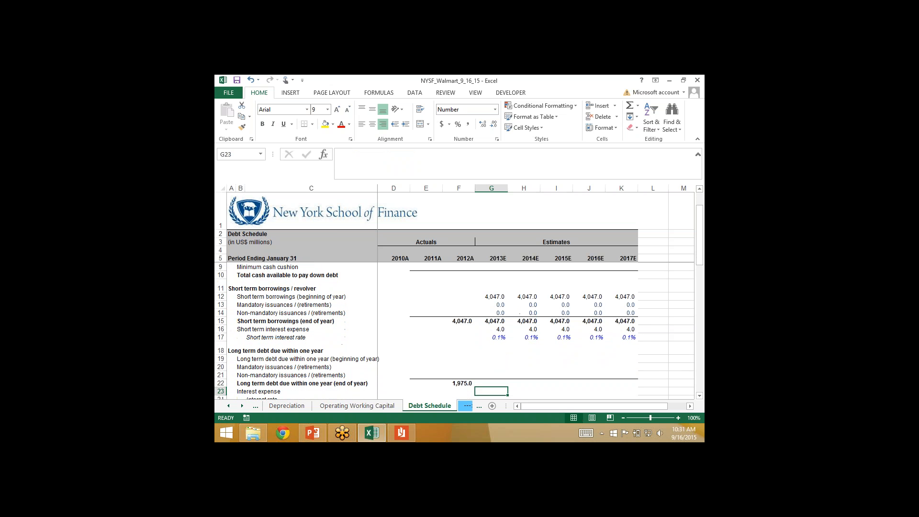
key("Up")
key("Up")
key("Up")
key("Up")
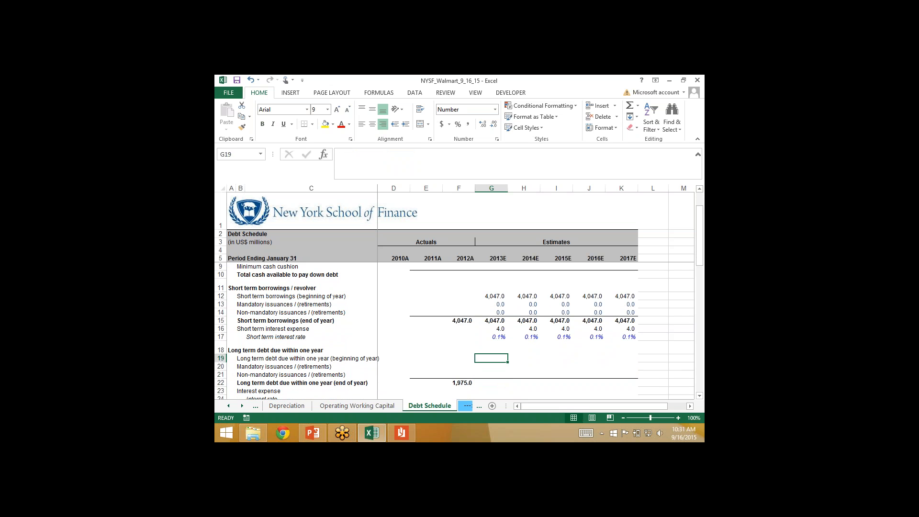
key("Down")
key("Down")
key("Down")
key("Down")
key("Down")
key("Down")
key("Up")
key("Up")
key("Up")
key("Up")
key("Up")
key("Up")
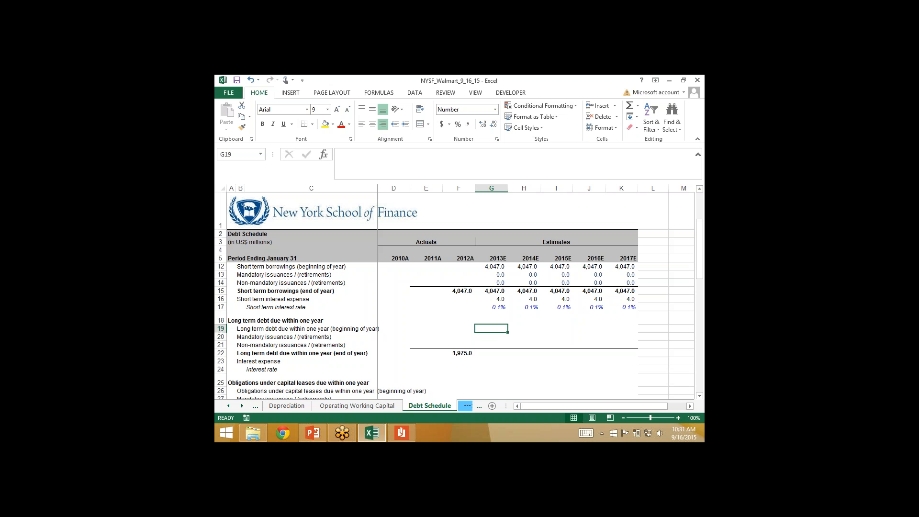
- Link the 2013E long term debt due within one year (beginning of year) in G19 to the 2012A end-of-year balance in F22
type("=")
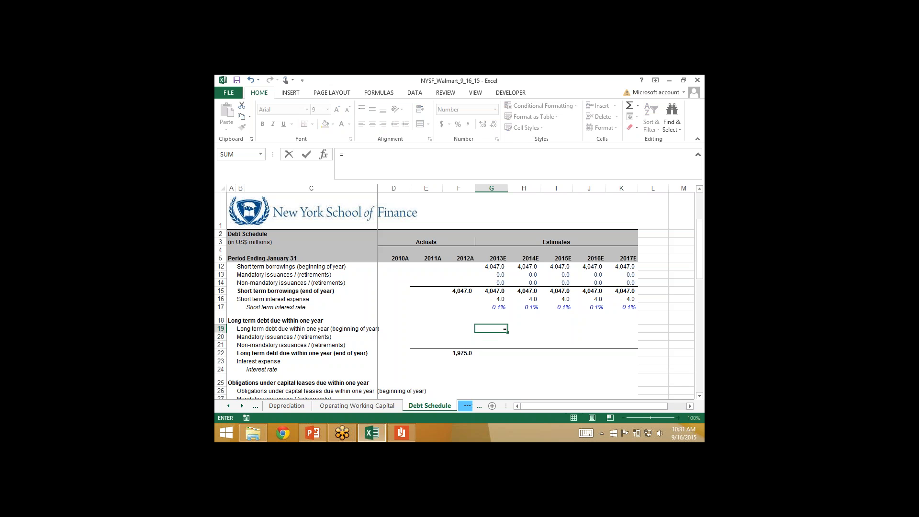
key("Left")
key("Down")
key("Down")
key("Down")
key("Return")
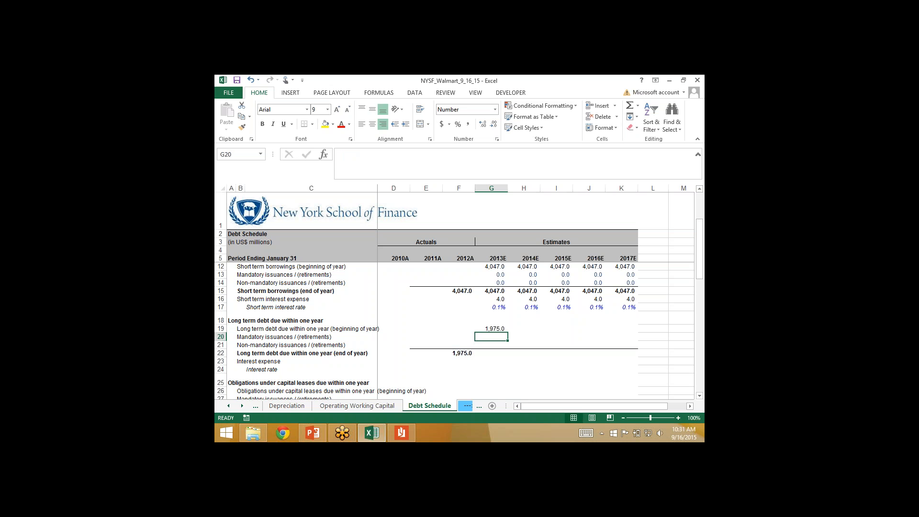
- Set the 2013E long term debt issuances / (retirements) in G20 and G21 to 0, and total G19:G21 in G22
type("0")
key("Return")
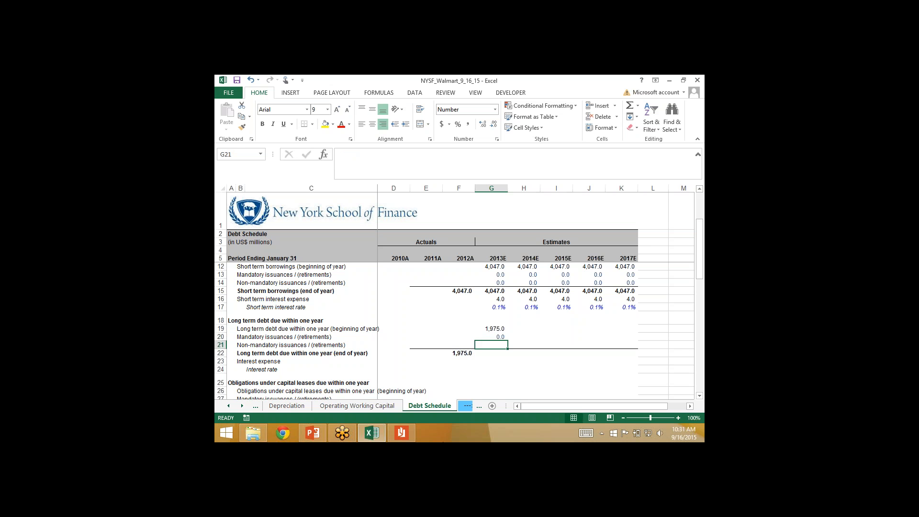
type("0")
key("Return")
key("alt+equal")
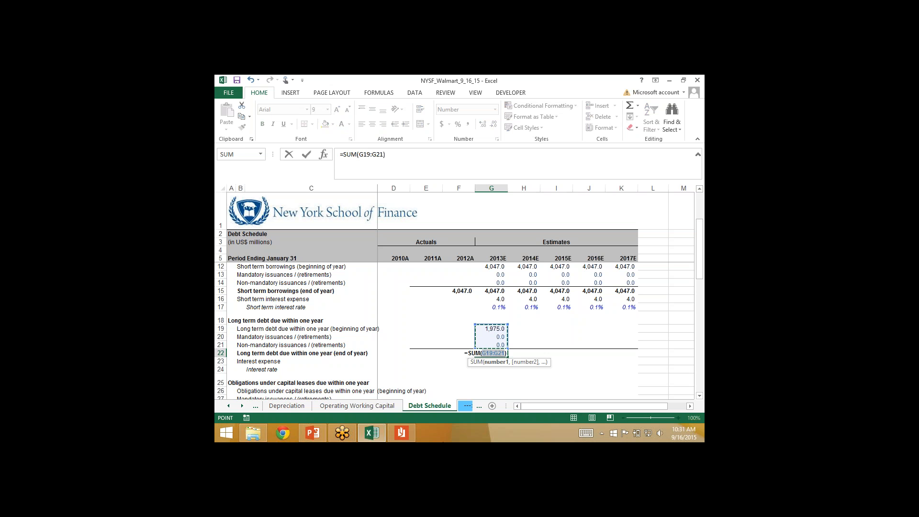
key("Return")
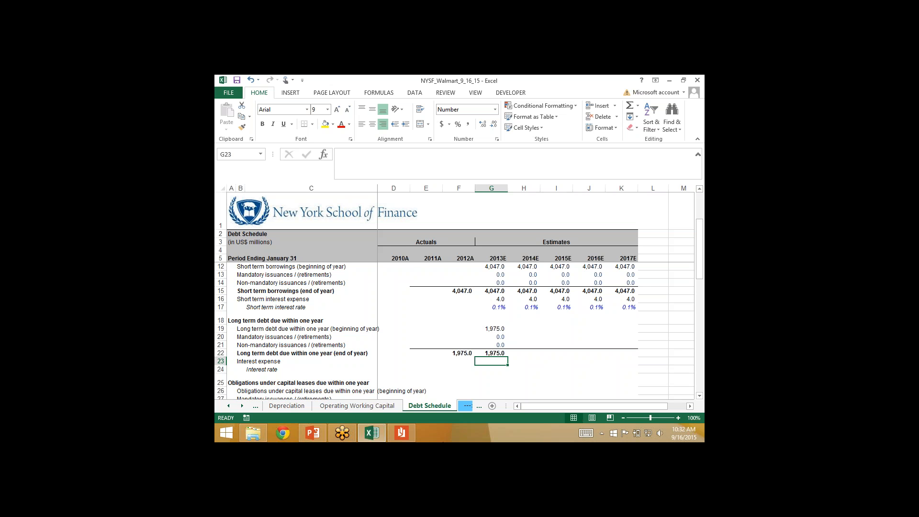
- Consult the FY13 long-term debt amounts and rates in WalMart_AR.pdf and enter 2013E interest expense in G23 as =1475*4.8%+500*5.2%
key("alt+Tab")
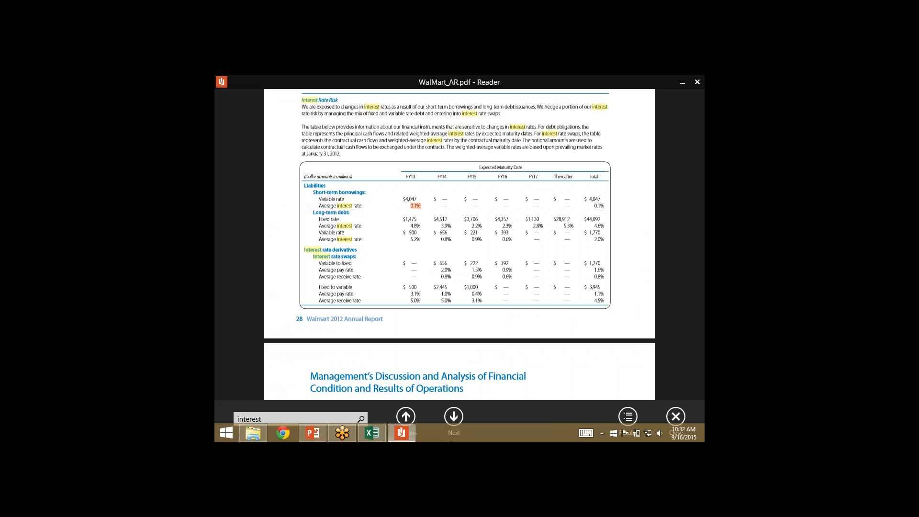
left_click(585, 235)
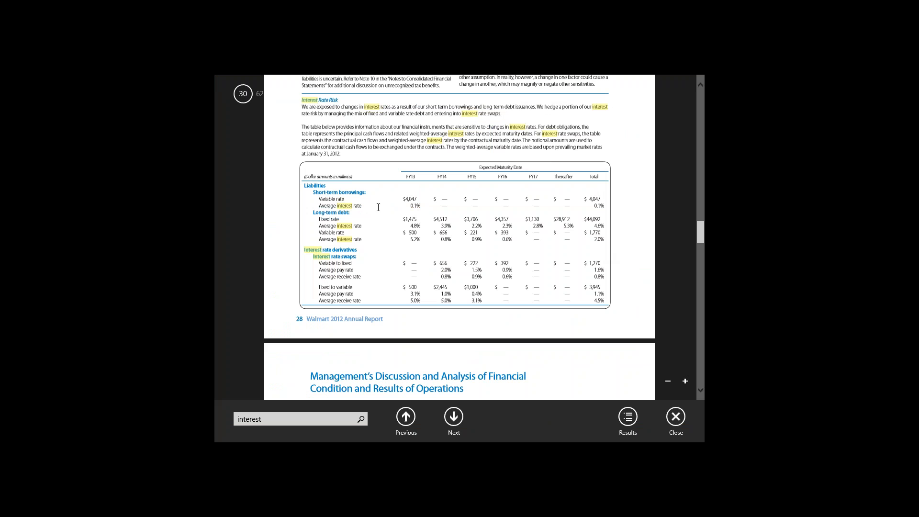
key("alt+Tab")
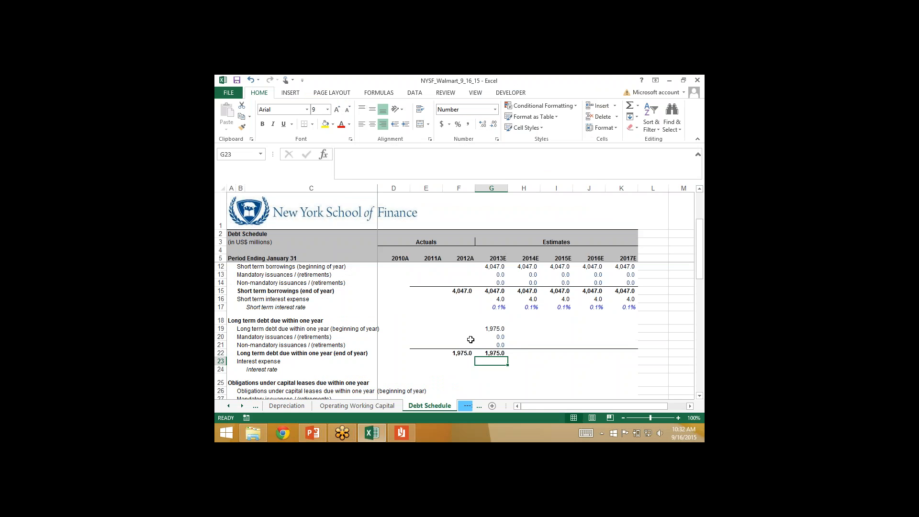
key("alt+Tab")
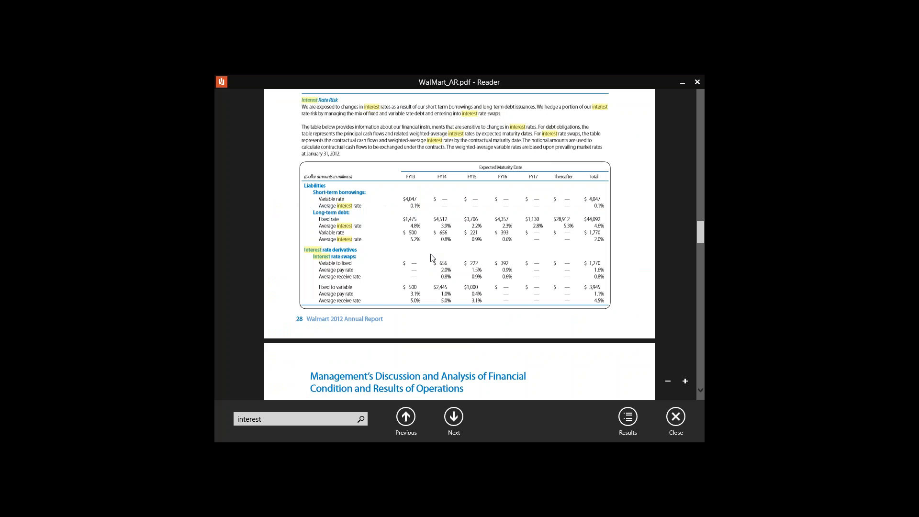
left_click_drag(404, 219, 420, 234)
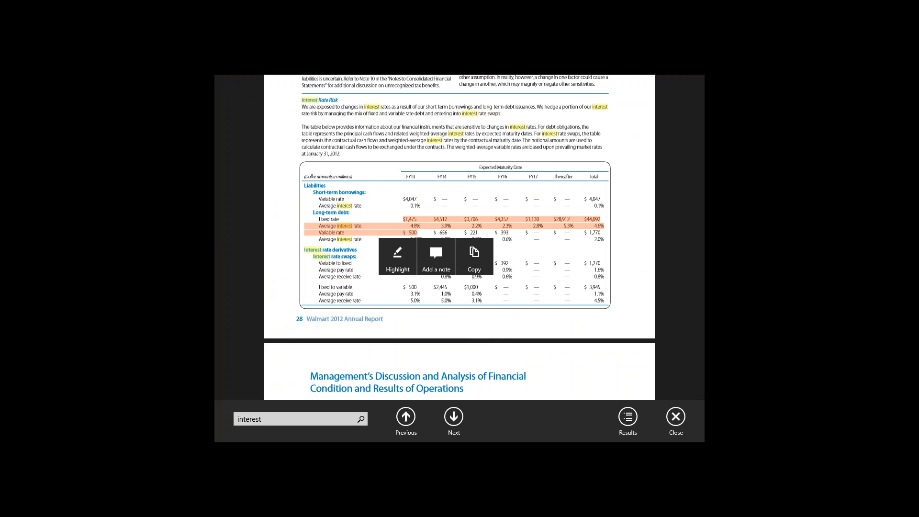
key("Escape")
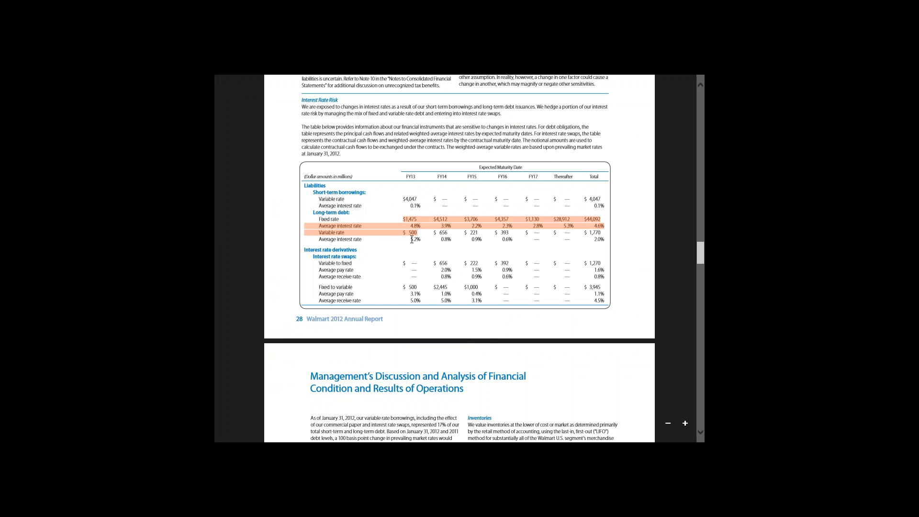
left_click(412, 240)
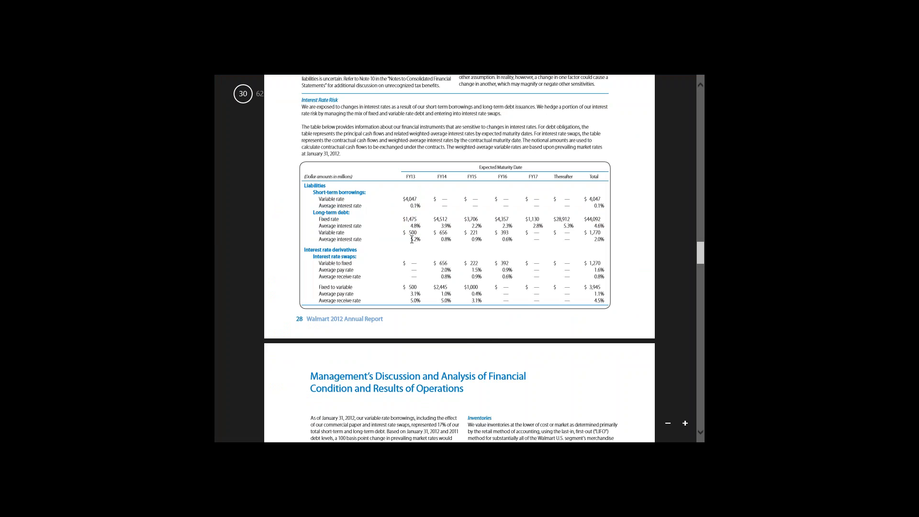
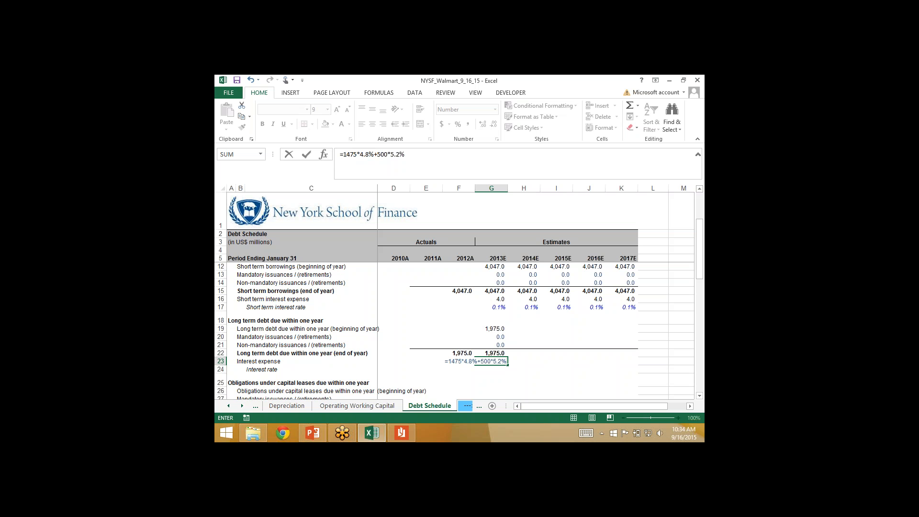
key("Return")
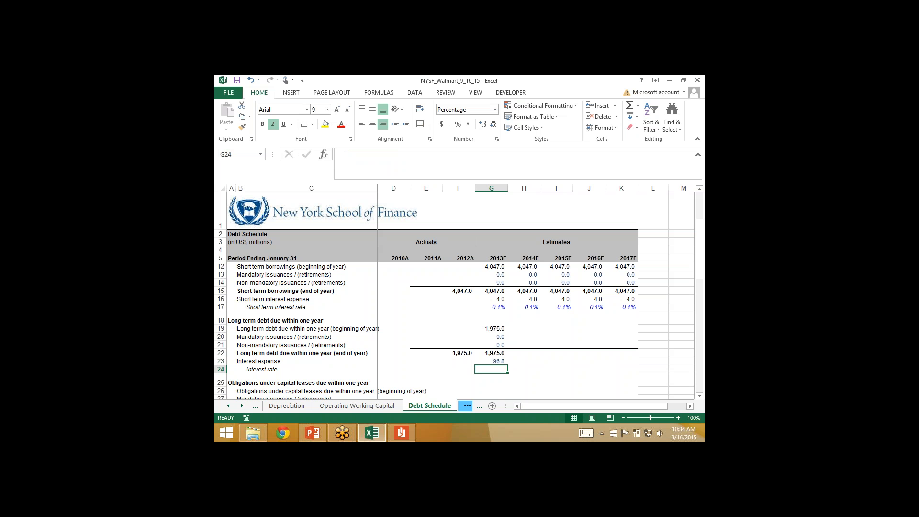
- Calculate the 2013E long term debt due within one year interest rate in G24 as interest expense divided by end-of-year debt, =G23/G22
type("=")
key("Up")
type("/")
key("Up")
key("Up")
key("Return")
key("Up")
key("Right")
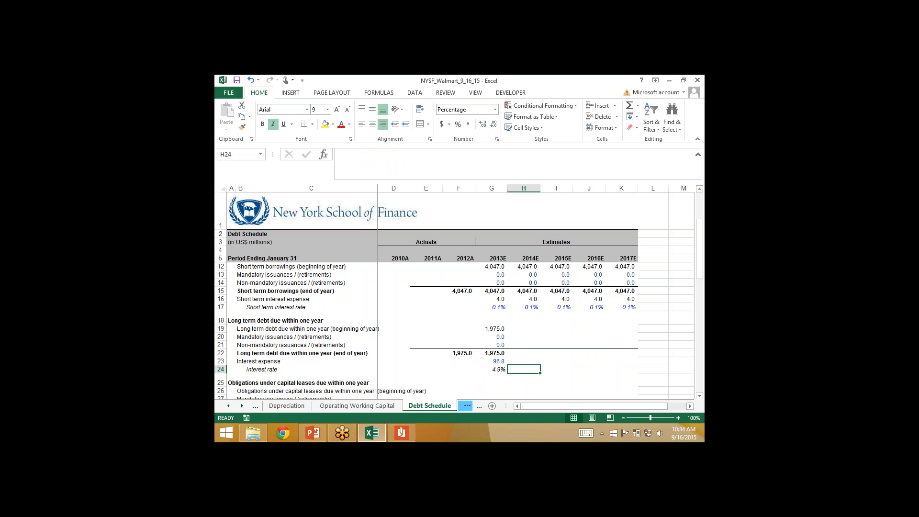
key("Left")
key("Up")
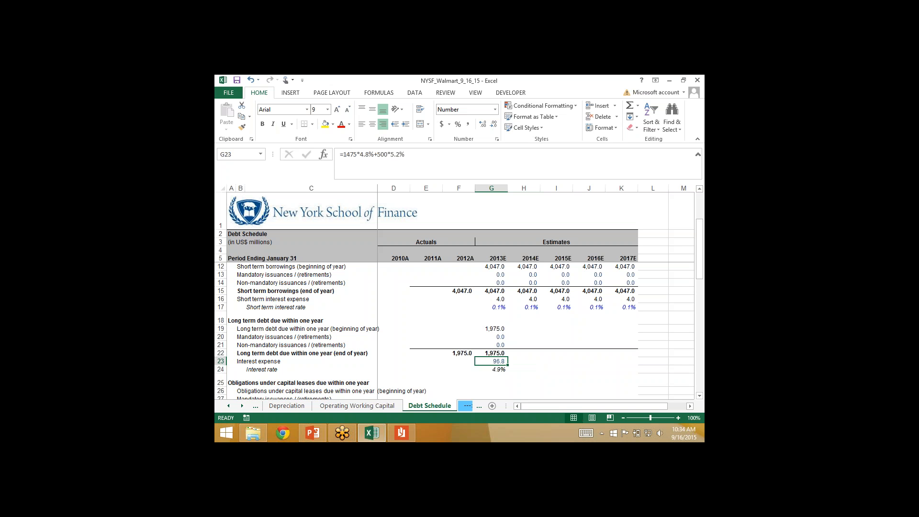
key("Down")
key("Up")
key("Down")
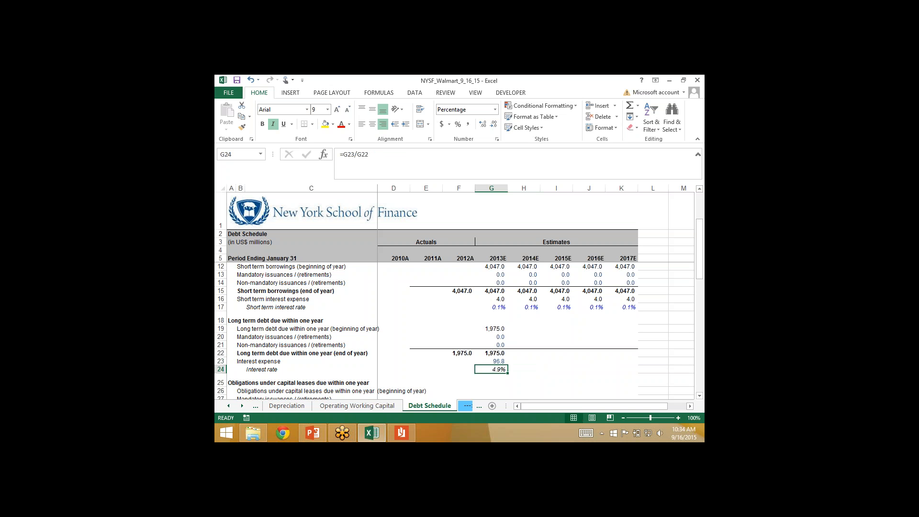
- Link the 2014E interest rate in H24 to the 2013E rate in G24
key("Right")
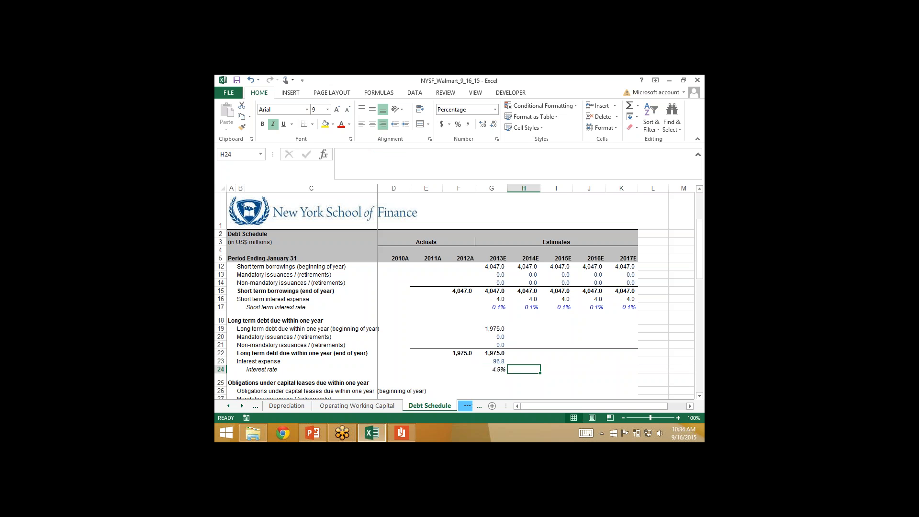
type("=")
key("Left")
key("Return")
- Fill the 2013E long term debt due within one year balances and issuances in G19:G22 across through 2017E in column K
key("Up")
key("Up")
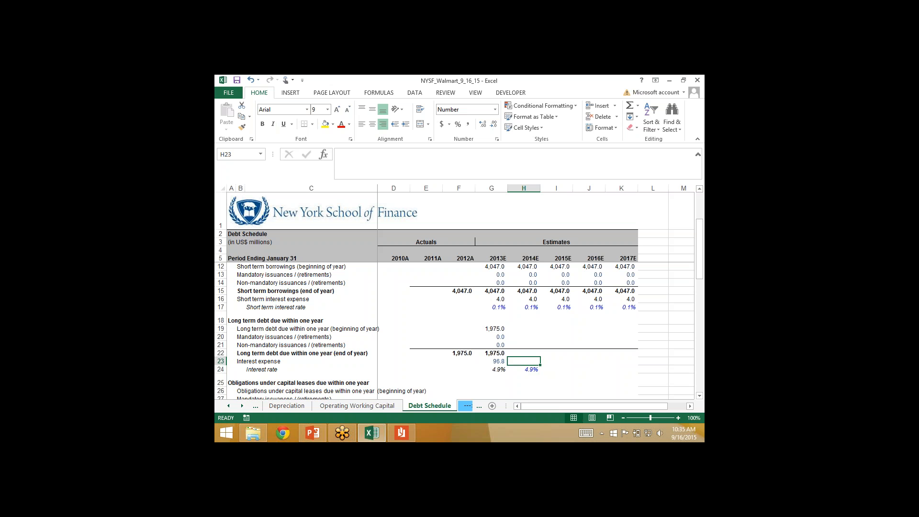
key("Up")
key("Left")
key("shift+Up")
key("shift+Up")
key("shift+Up")
key("shift+Right")
key("shift+Right")
key("shift+Right")
key("shift+Right")
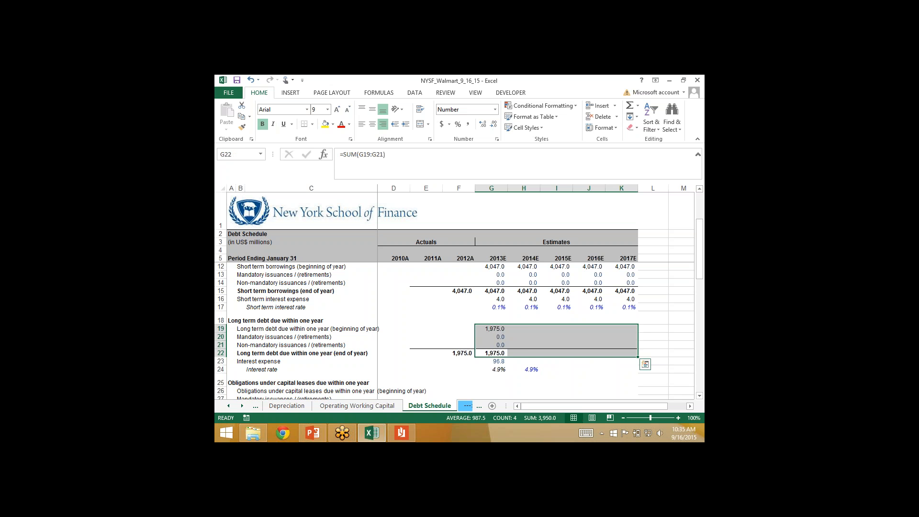
key("ctrl+r")
- Enter the 2014E interest expense in H23 as the average debt balance times the interest rate, =AVERAGE(H19,H22)*H24
key("Right")
key("Down")
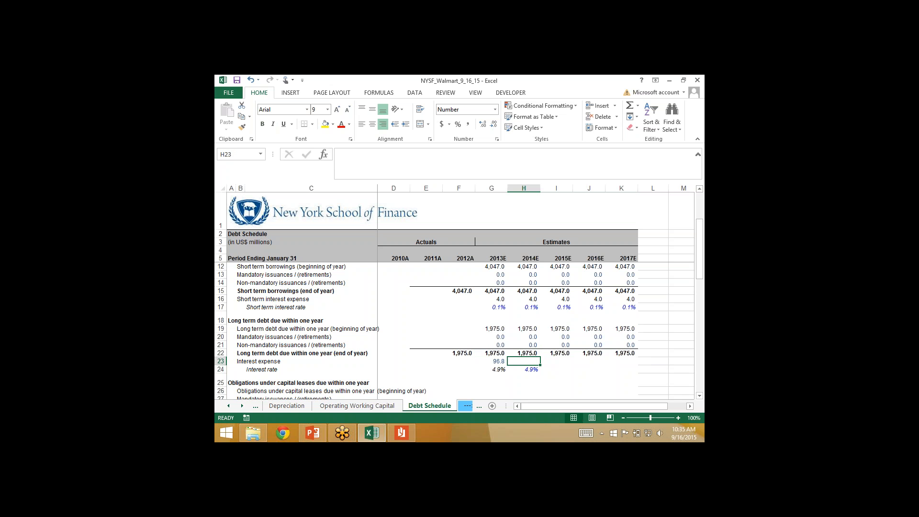
type("=")
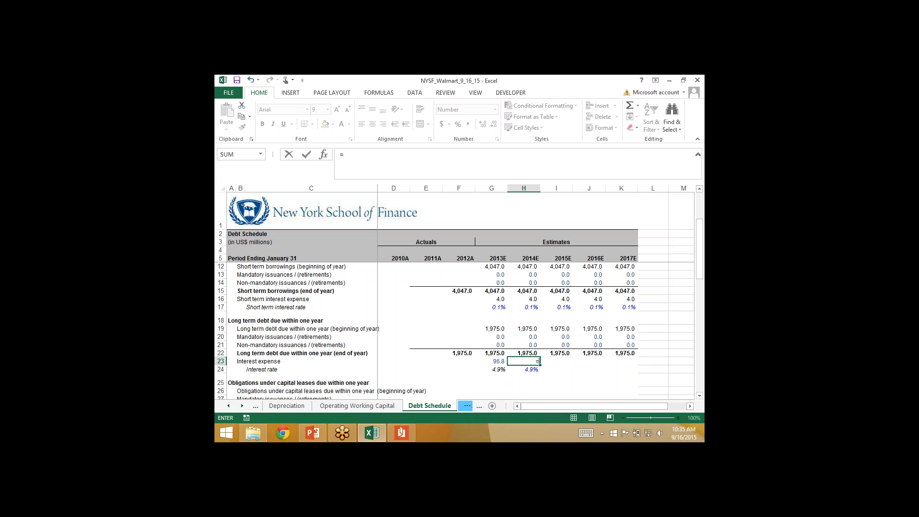
type("average(")
key("Up")
key("Up")
key("Up")
key("Up")
type(",")
key("Up")
type(")*")
key("Down")
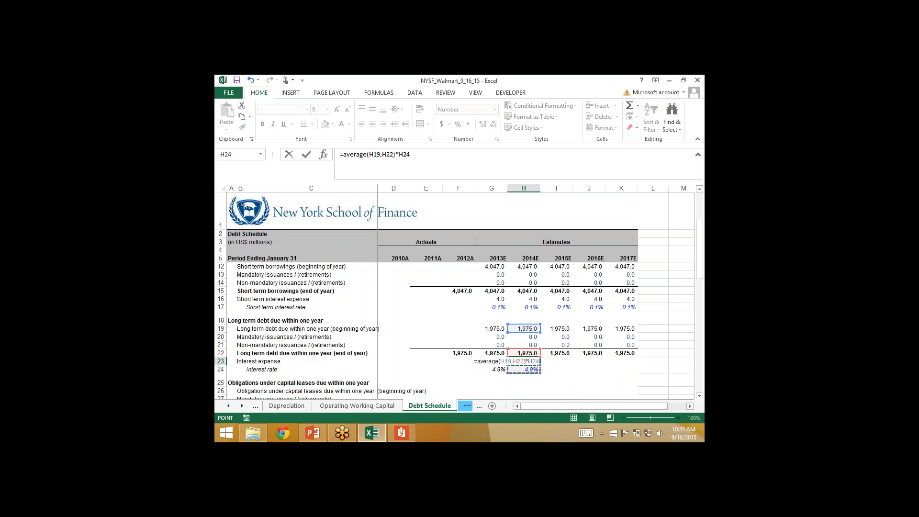
key("ctrl+Return")
- Fill the 2014E interest expense and interest rate in H23:H24 across through 2017E in column K
key("shift+Down")
key("shift+Right")
key("shift+Right")
key("shift+Right")
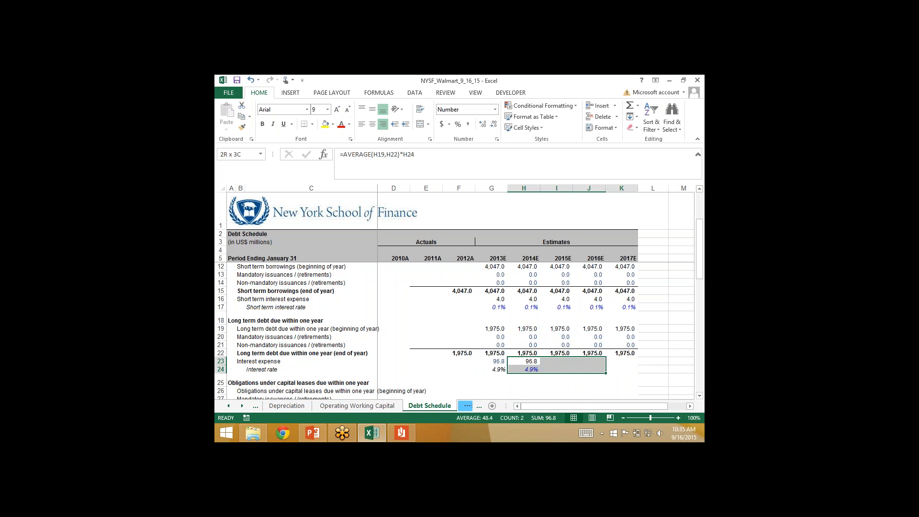
key("ctrl+r")
key("ctrl+Right")
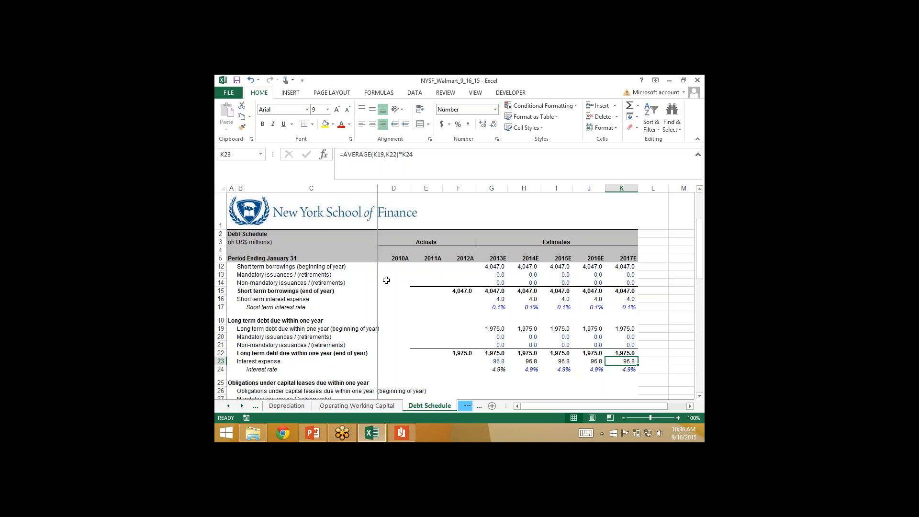
- Review the 2013E and 2014E interest expense and interest rate formulas in rows 23 and 24
left_click(489, 358)
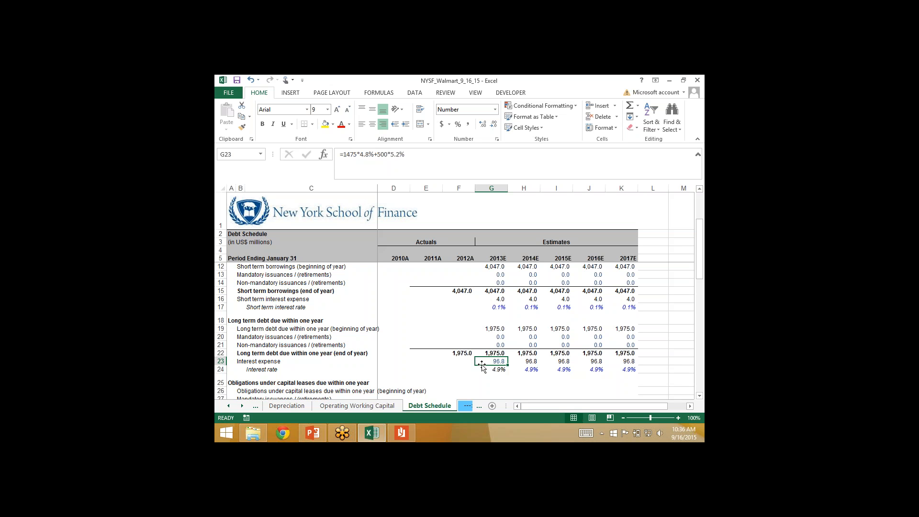
key("Down")
key("Right")
key("Right")
key("Right")
key("Right")
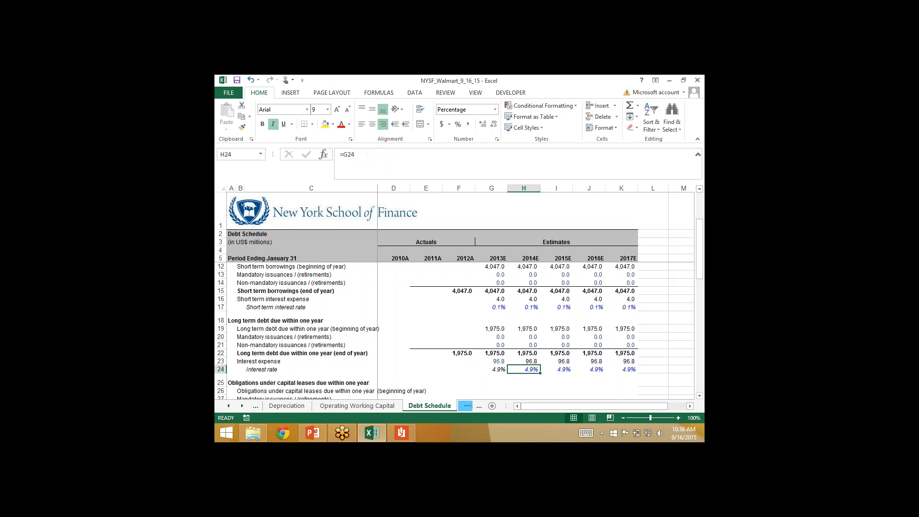
key("Left")
key("Left")
key("Left")
key("Up")
key("Left")
key("Right")
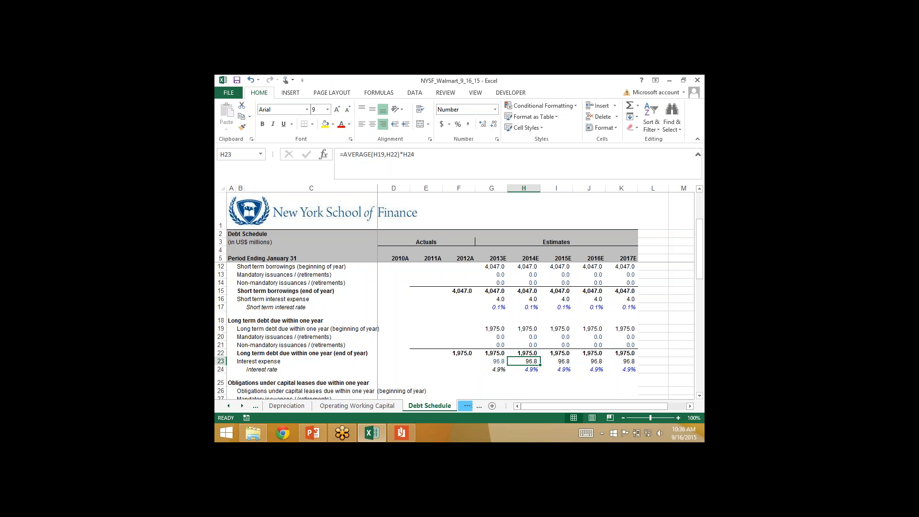
- Link the 2013E obligations under capital leases due within one year (beginning of year) in G26 to the 2012A end-of-year balance in F29
key("Down")
key("Down")
key("Down")
key("Down")
key("Down")
key("Down")
key("Down")
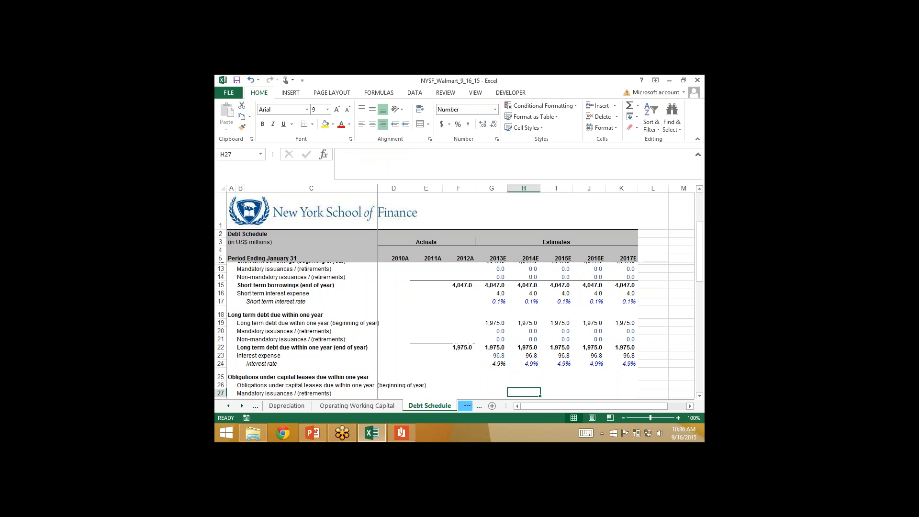
key("Up")
key("Up")
key("Up")
key("Up")
key("Left")
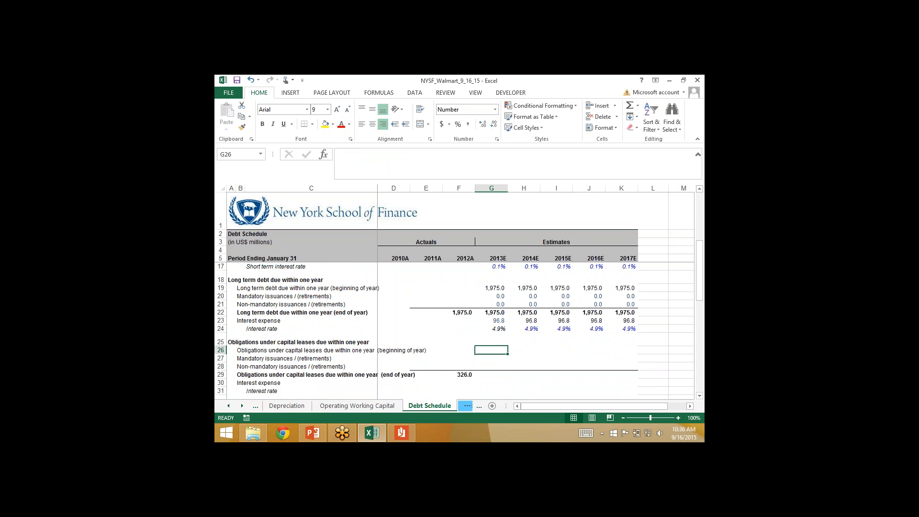
type("=")
key("Left")
key("Down")
key("Down")
key("Down")
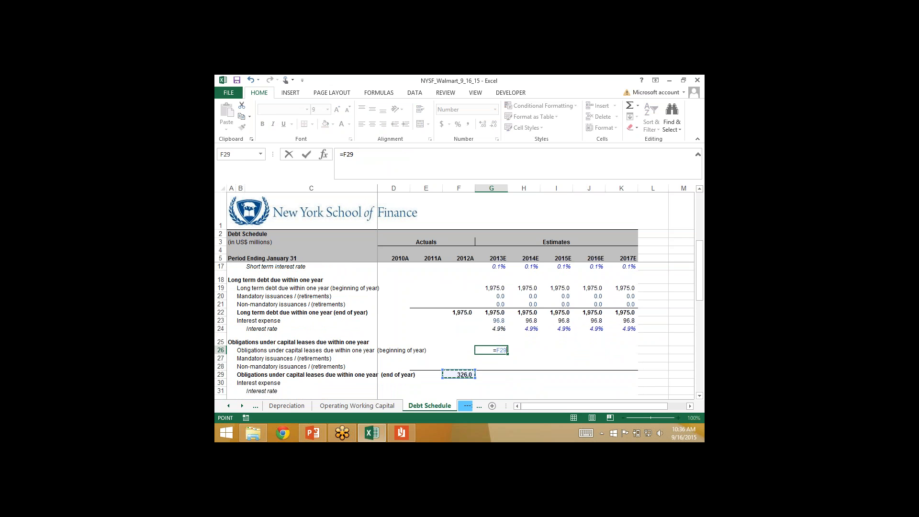
key("Return")
- Set the 2013E capital lease issuances / (retirements) in G27 and G28 to 0, and total G26:G28 in G29
type("0")
key("Return")
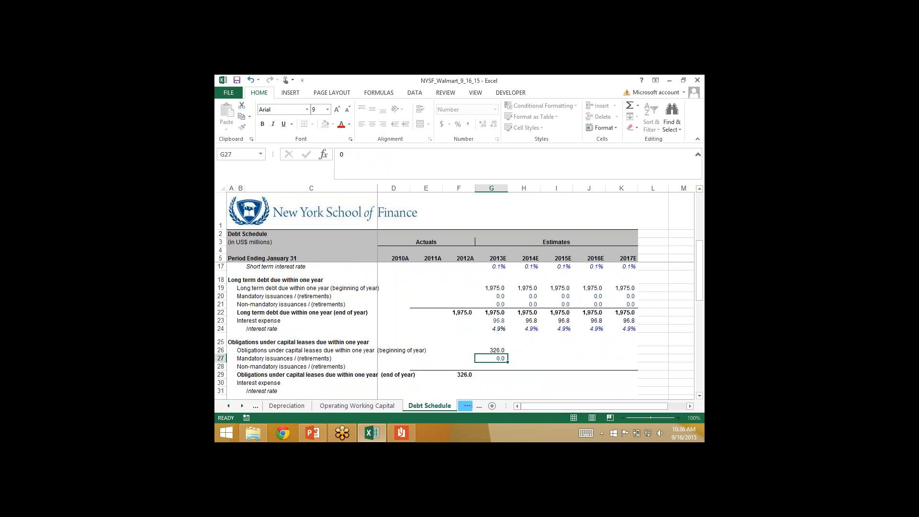
type("0")
key("Return")
key("alt+equal")
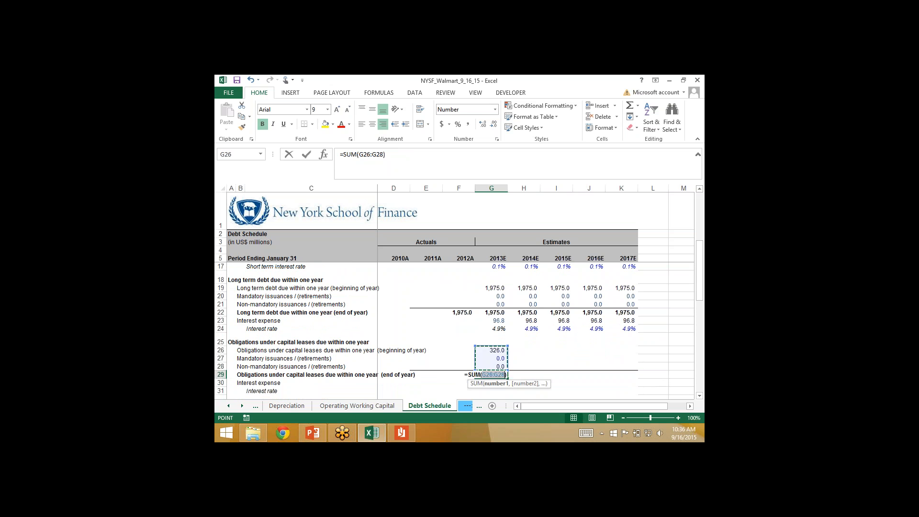
- Fill the 2013E capital lease obligations in G26:G29 across through 2017E in column K, and save the workbook
key("shift+Up")
key("shift+Up")
key("shift+Up")
key("shift+Right")
key("shift+Right")
key("shift+Right")
key("shift+Right")
key("ctrl+r")
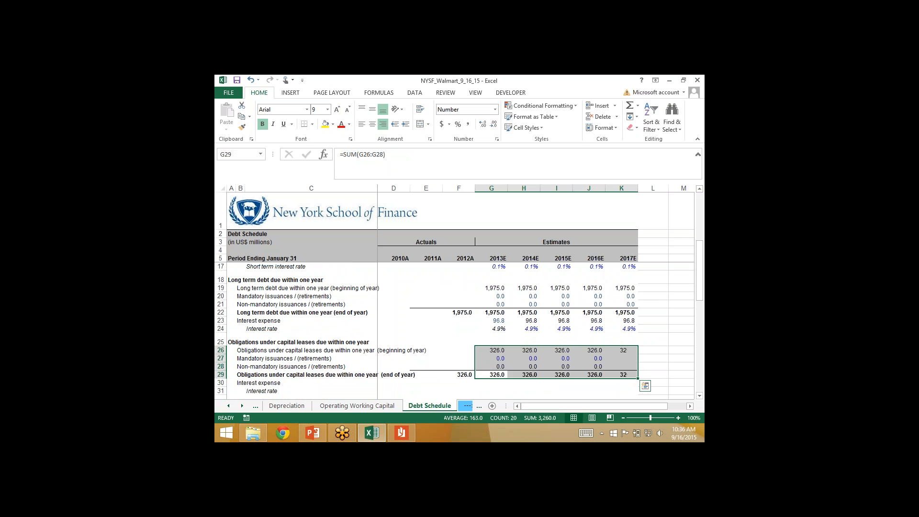
key("Down")
key("Down")
key("Up")
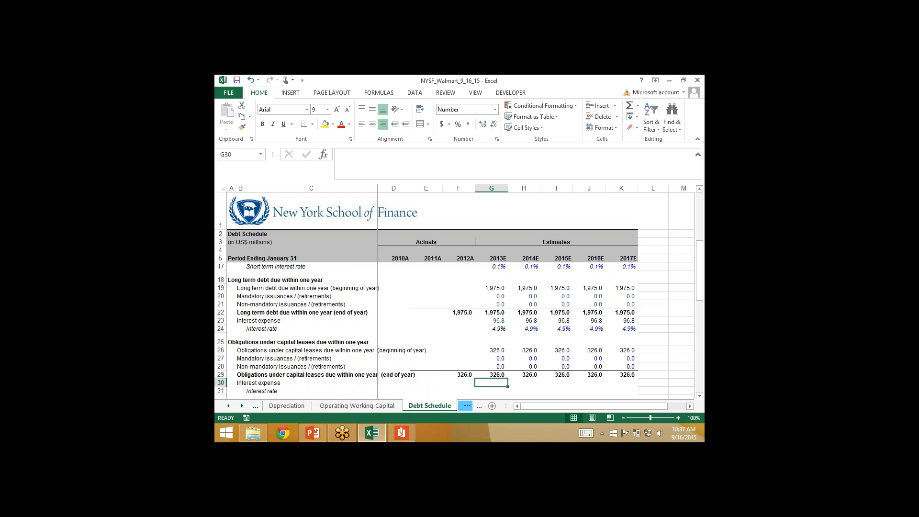
key("ctrl+s")
- Switch to the Walmart annual report and check its interest rate risk table for a capital lease interest rate
key("alt+Tab")
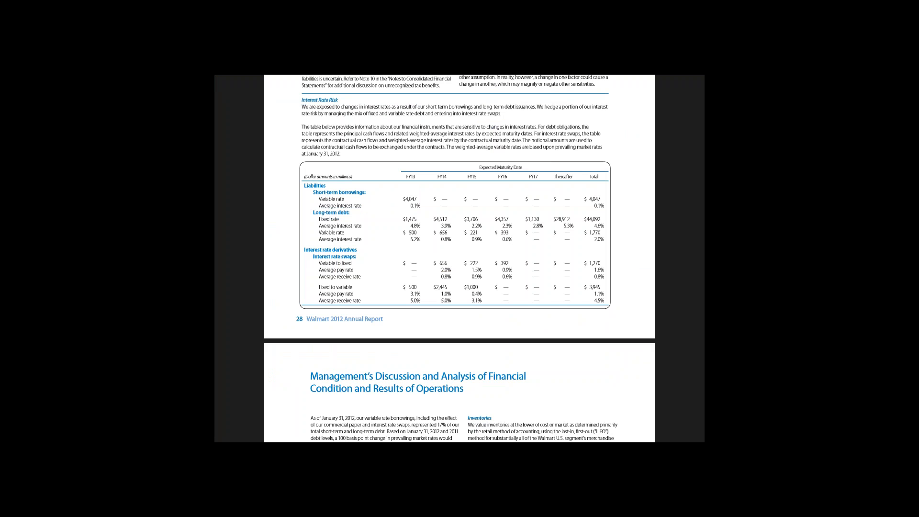
scroll(460, 258, "down", 1)
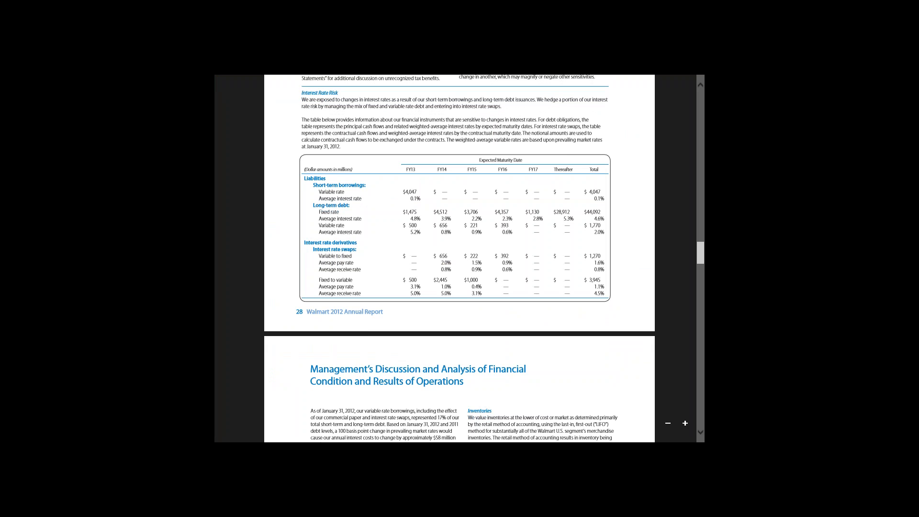
scroll(460, 258, "down", 1)
scroll(460, 258, "up", 1)
key("alt+Tab")
- Compare the 2012A, 2013E and 2014E end-of-year obligations under capital leases due within one year in row 29
key("Left")
key("Up")
key("Right")
key("Left")
key("Right")
key("Left")
key("Right")
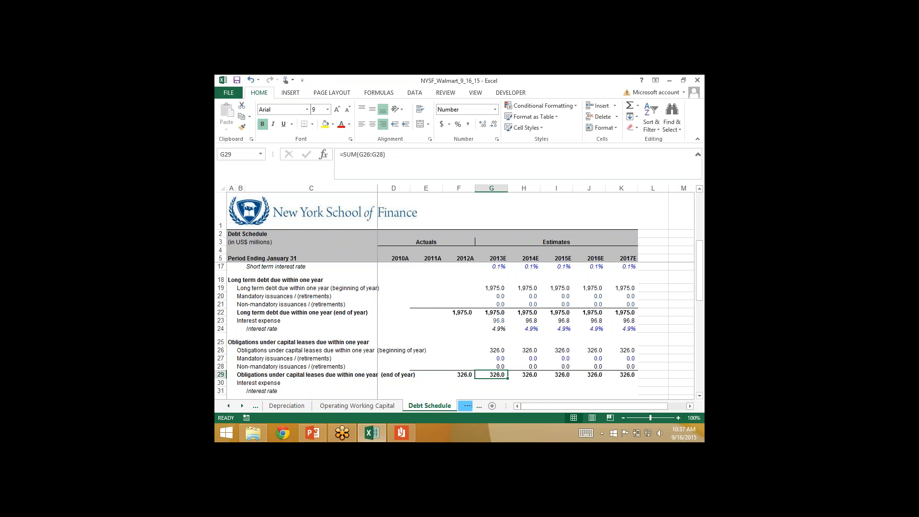
key("Right")
key("Left")
key("Right")
key("Left")
key("Left")
key("Right")
- Examine the 2012A interest expense on debt and on capital leases in F27 and F28 of the Income Statement sheet
left_click(228, 406)
left_click(228, 406)
left_click(228, 406)
left_click(229, 407)
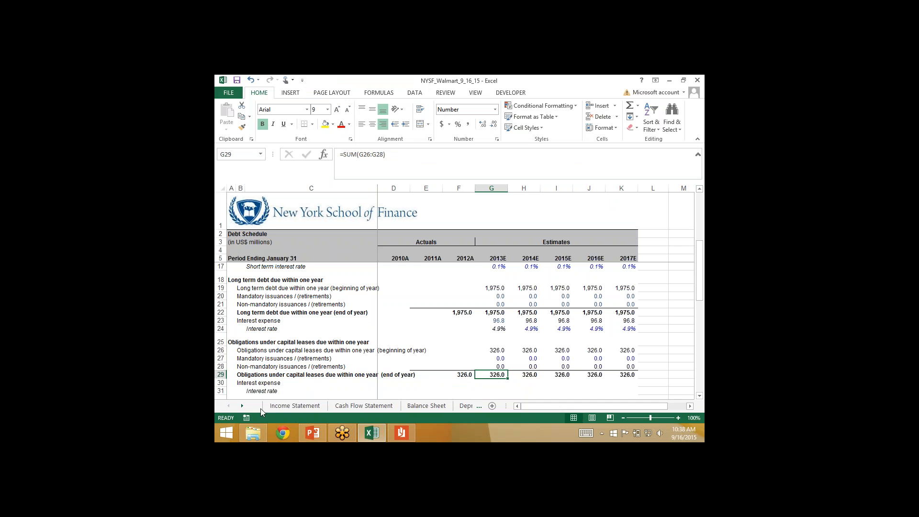
left_click(285, 407)
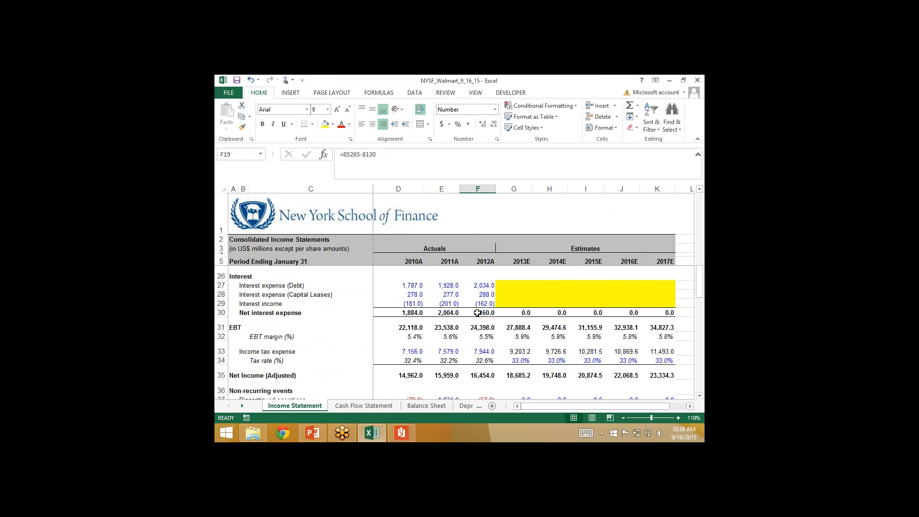
left_click(475, 285)
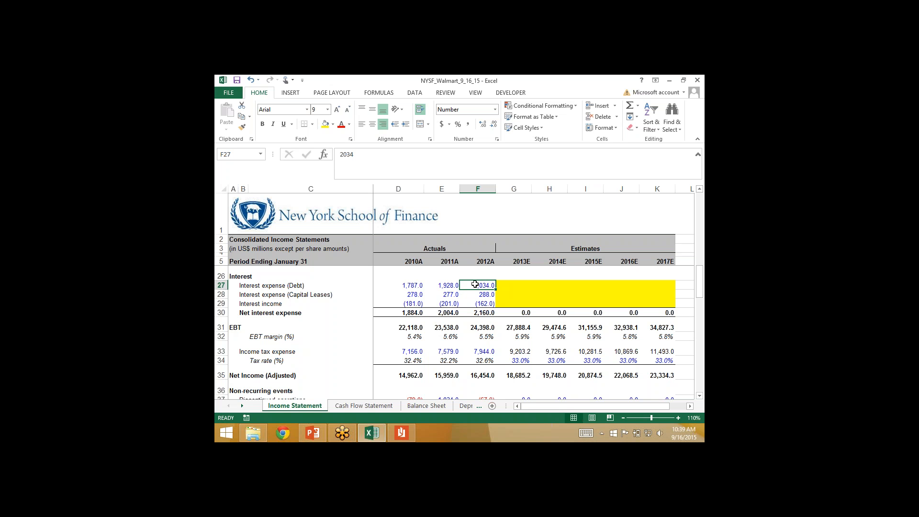
key("Down")
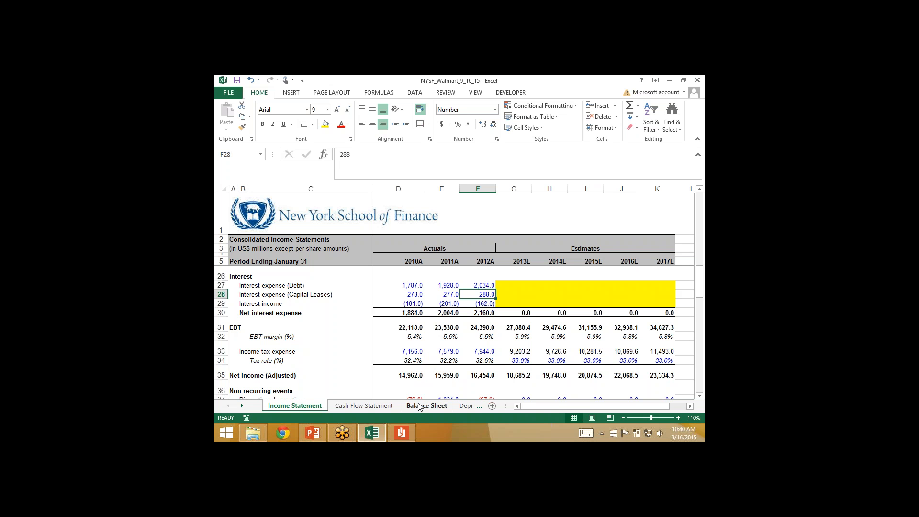
- Return to the Debt Schedule sheet and check the 2013E capital lease interest expense and interest rate cells in G30 and G31
left_click(463, 407)
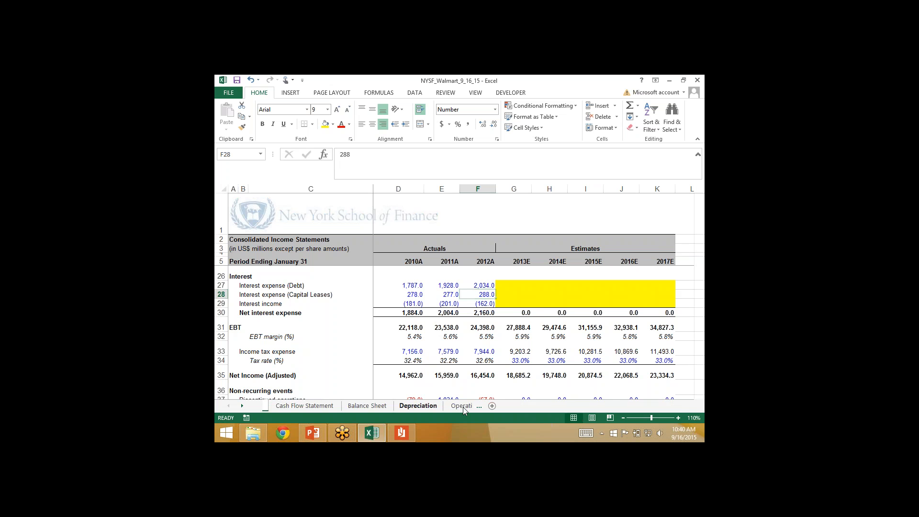
left_click(450, 407)
left_click(464, 406)
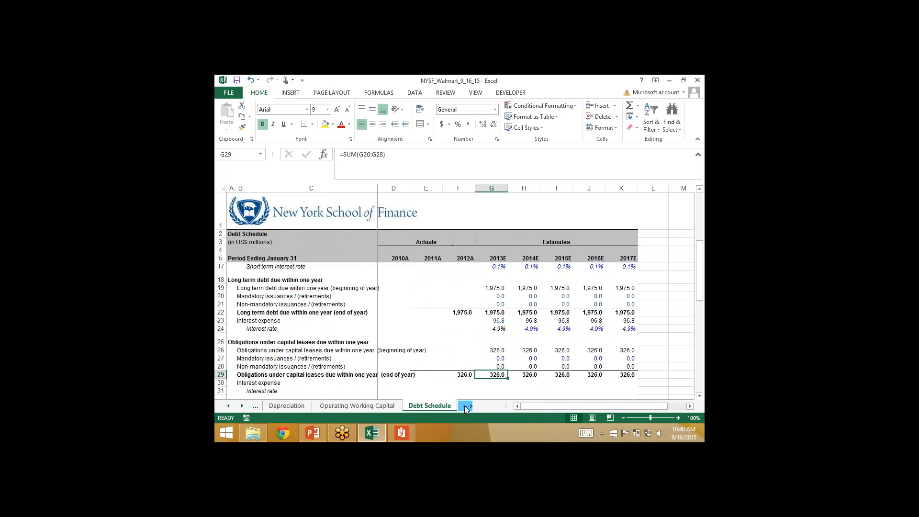
key("Down")
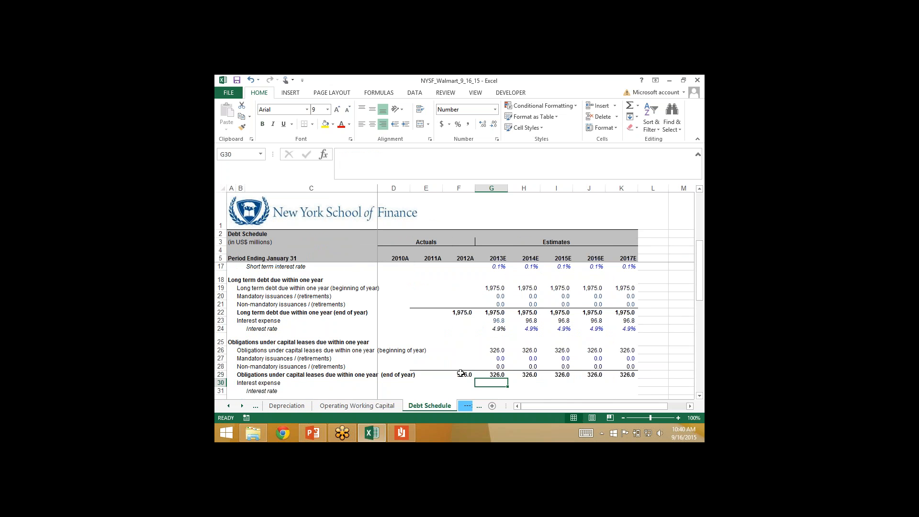
key("Down")
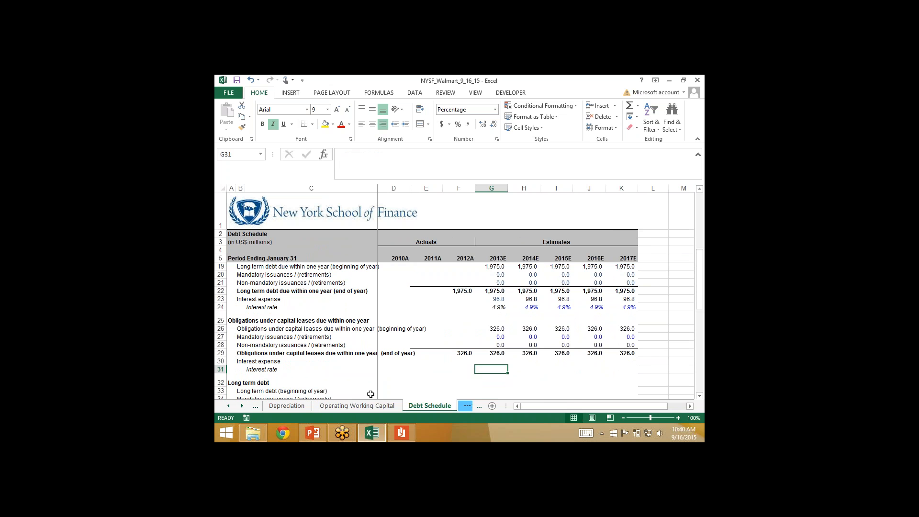
- Examine the capital lease obligations among the liabilities on the Balance Sheet sheet
left_click(229, 406)
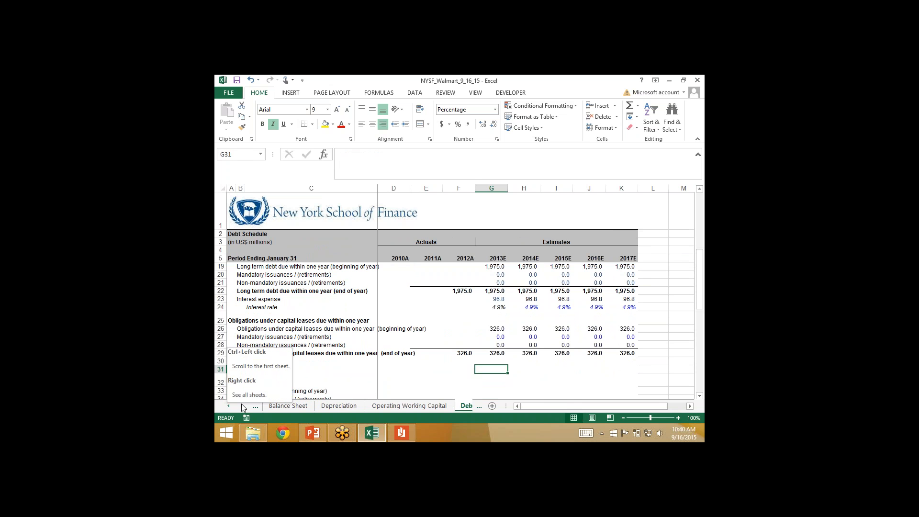
left_click(282, 406)
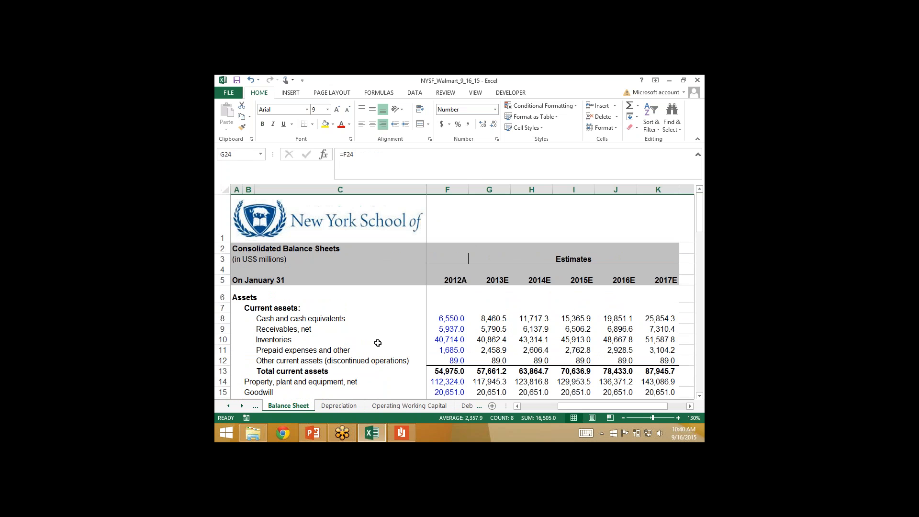
scroll(378, 343, "down", 3)
scroll(378, 342, "down", 1)
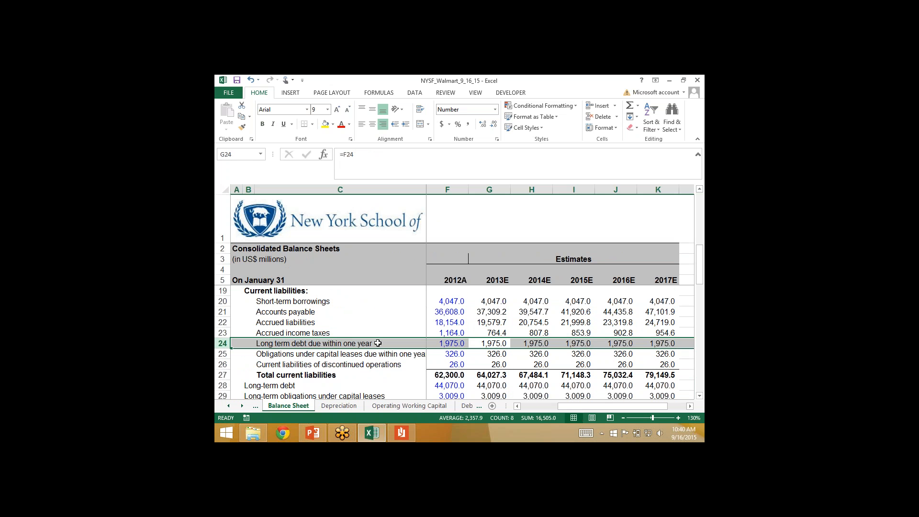
- Examine the 2012A current and long-term capital lease obligations in F25 and F29 of the Balance Sheet sheet
key("Down")
key("Left")
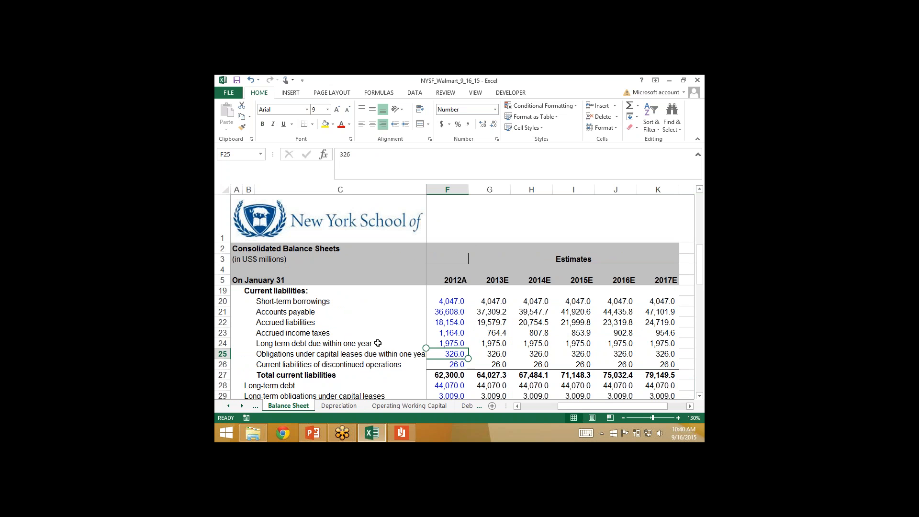
key("Down")
key("Down")
key("Down")
key("Down")
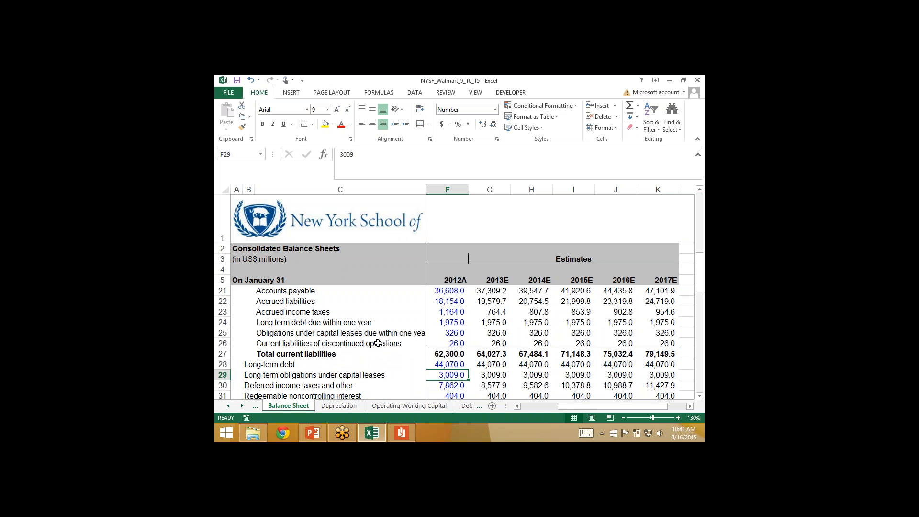
- Compare the 2011A capital lease obligations in E25 and E29 with the 2012A amounts in F25 and F29
key("Left")
key("Up")
key("Up")
key("Up")
key("Up")
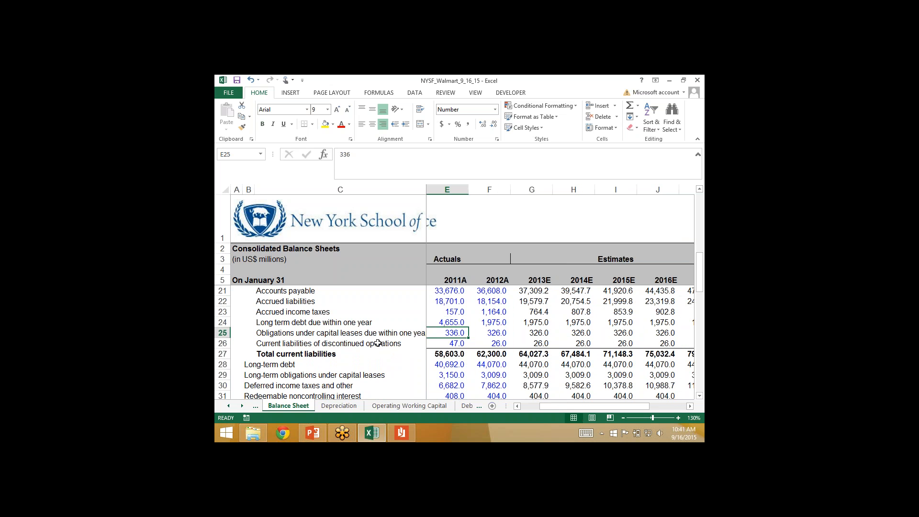
key("Down")
key("Down")
key("Down")
key("Down")
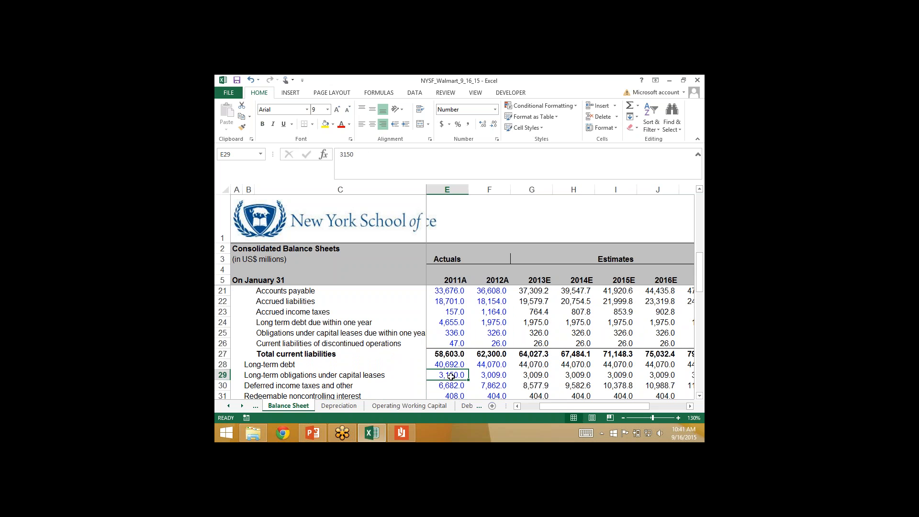
left_click(449, 332)
left_click(485, 331)
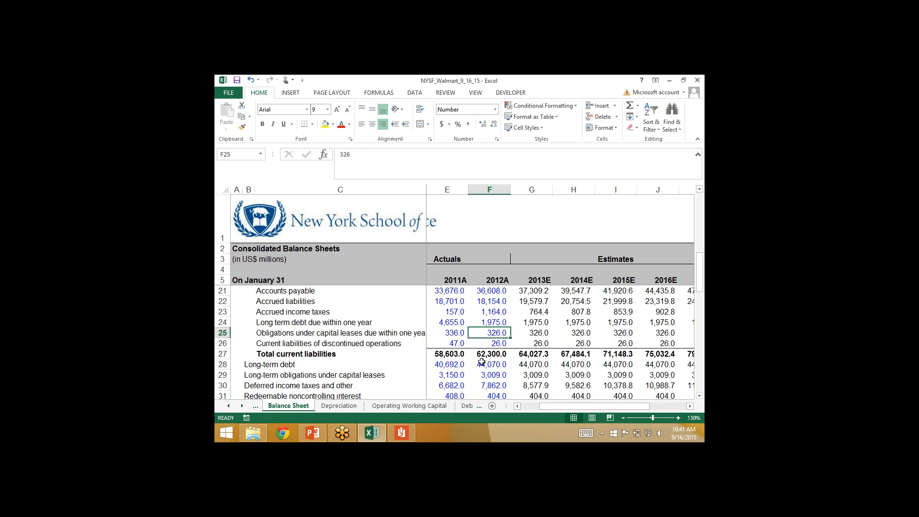
left_click(482, 375)
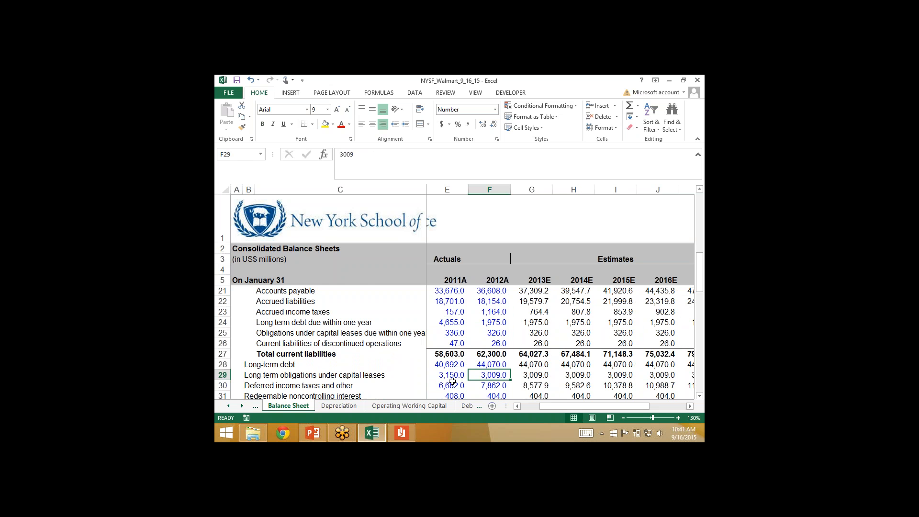
- Start the 2013E capital lease interest rate formula in Debt Schedule G31, dividing Income Statement F28 by an AVERAGE function
left_click(467, 406)
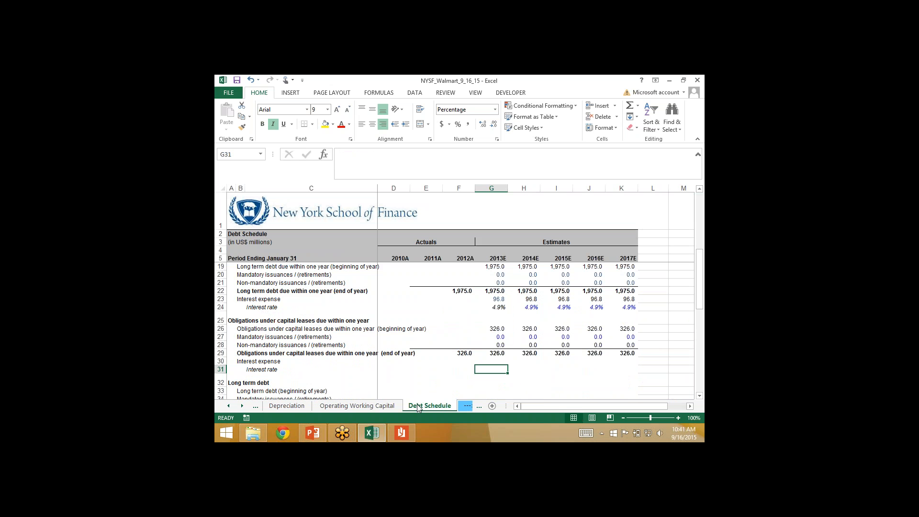
type("=")
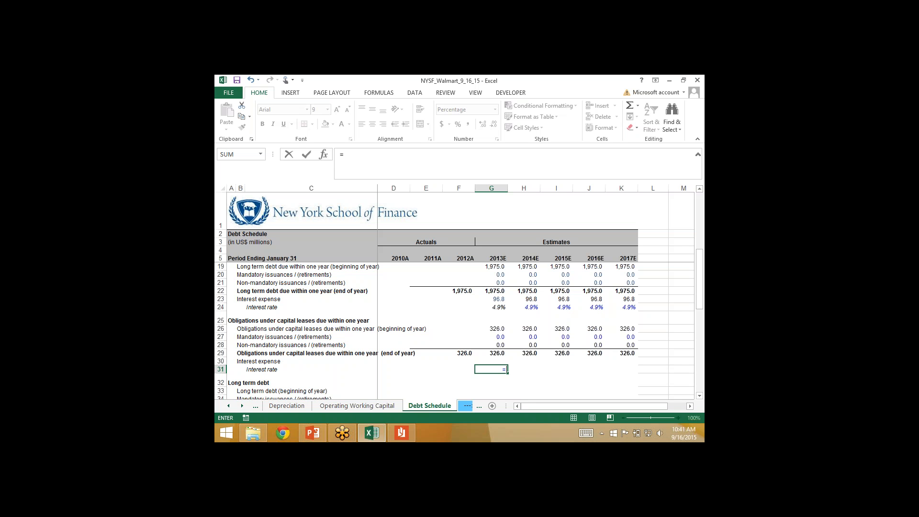
left_click(229, 406)
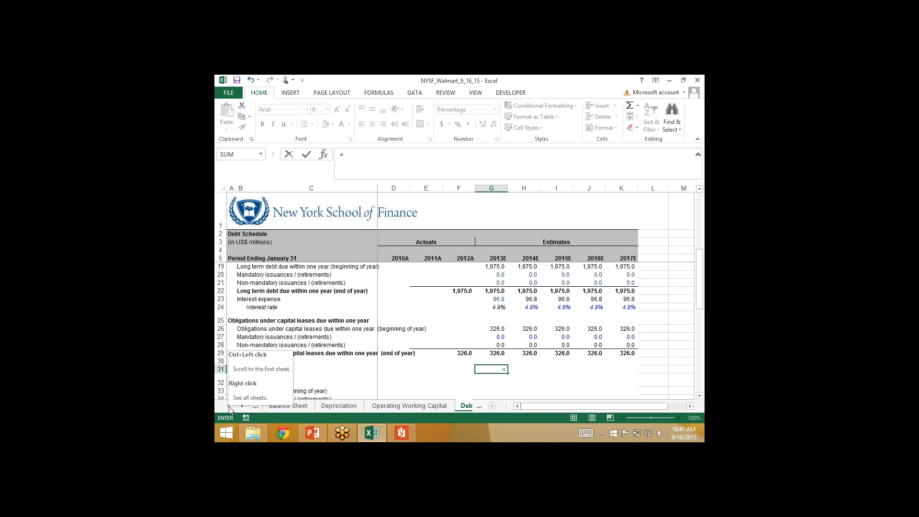
left_click(229, 407)
left_click(229, 407)
left_click(229, 406)
left_click(289, 406)
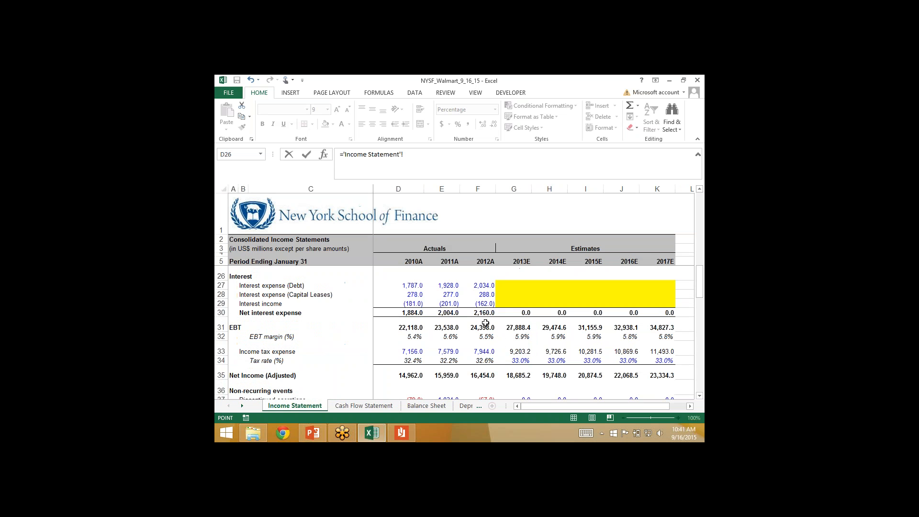
left_click(481, 294)
type("/average(")
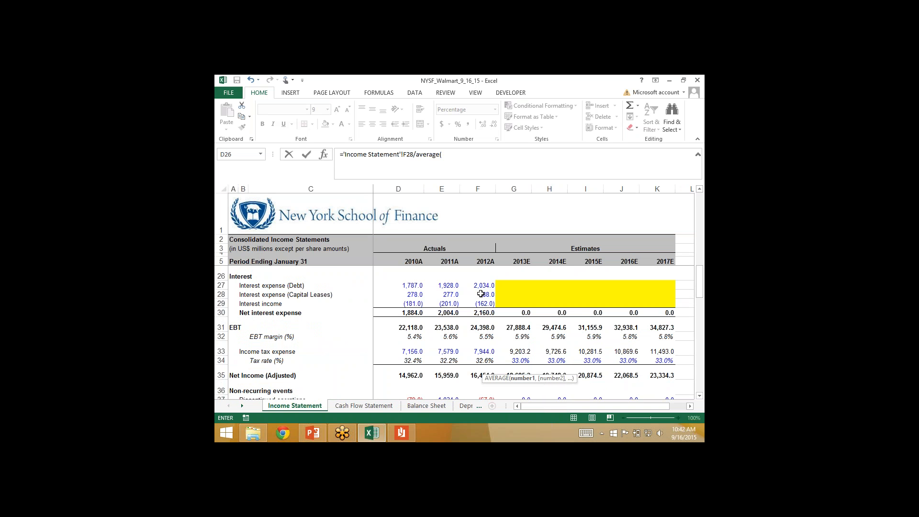
- Complete the G31 formula by averaging Balance Sheet F25+F29 and E25+E29, and review the finished formula
left_click(425, 408)
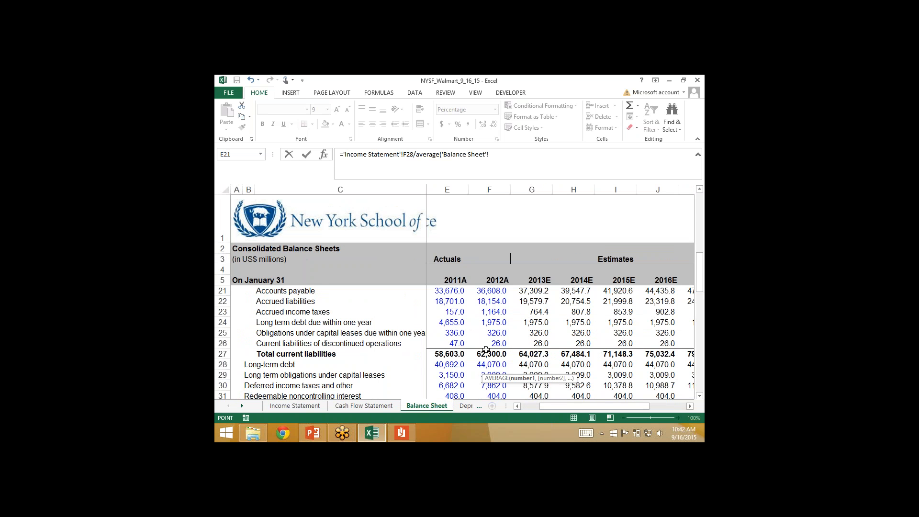
scroll(486, 350, "down", 3)
scroll(486, 350, "up", 2)
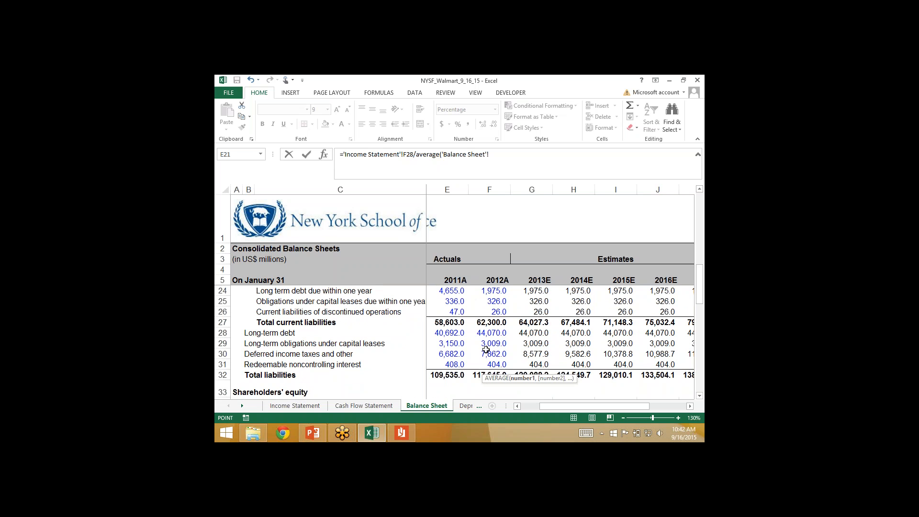
left_click(490, 301)
type("+")
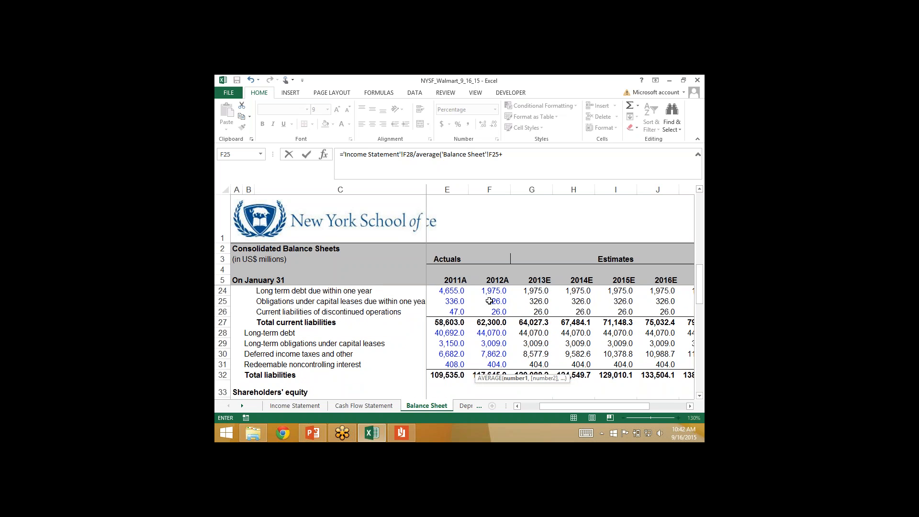
left_click(483, 344)
type(",")
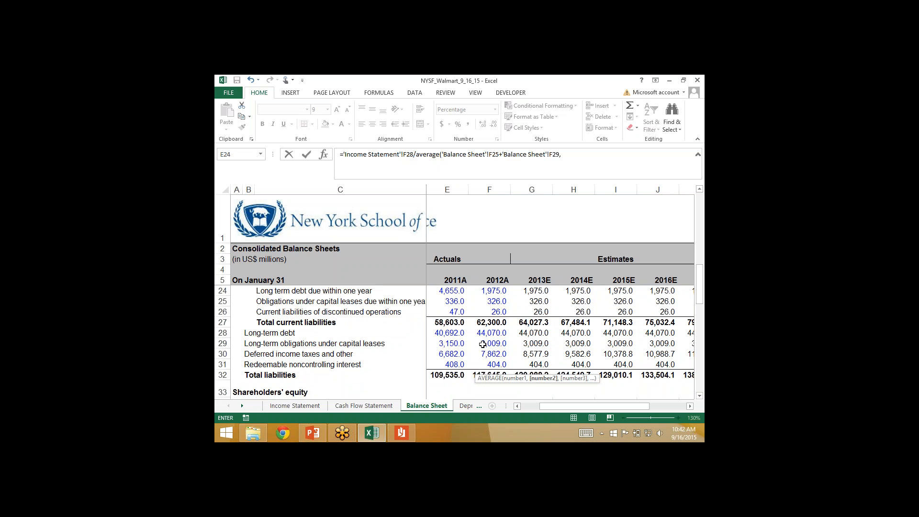
left_click(447, 301)
type("+")
left_click(442, 343)
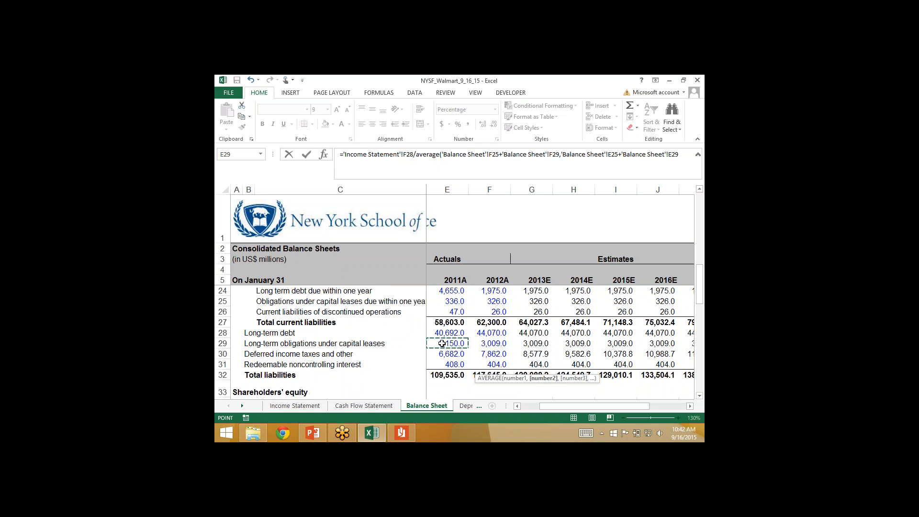
type(")")
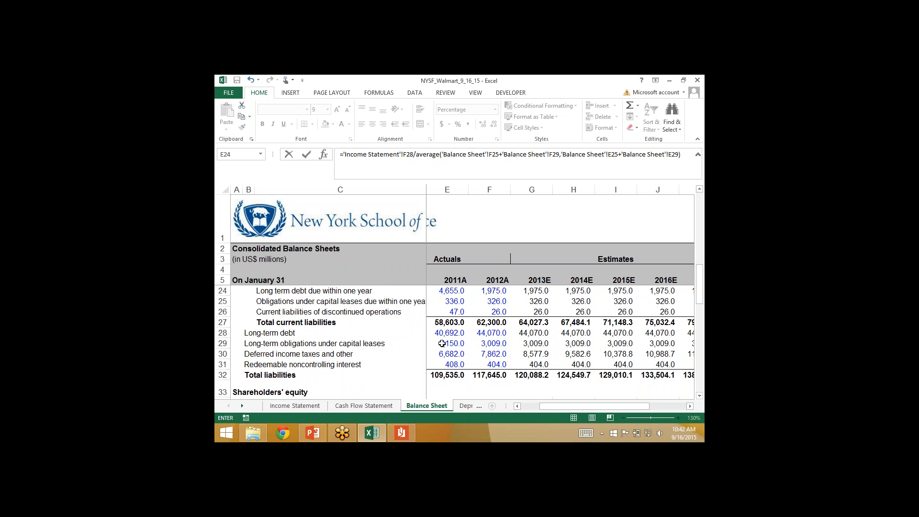
key("Return")
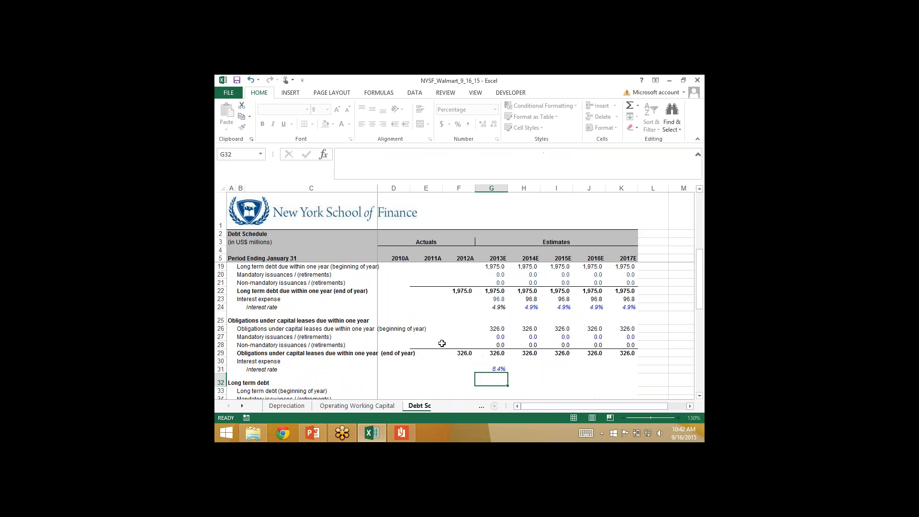
key("F2")
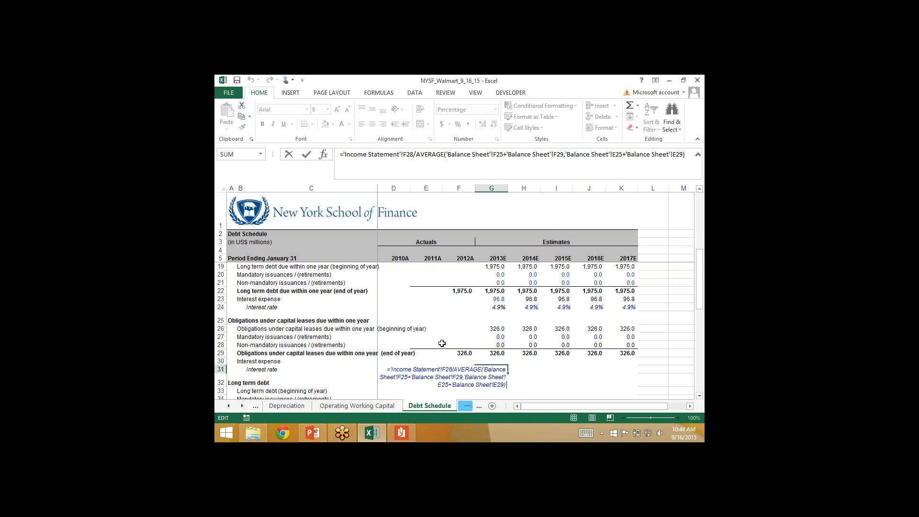
key("ctrl+Return")
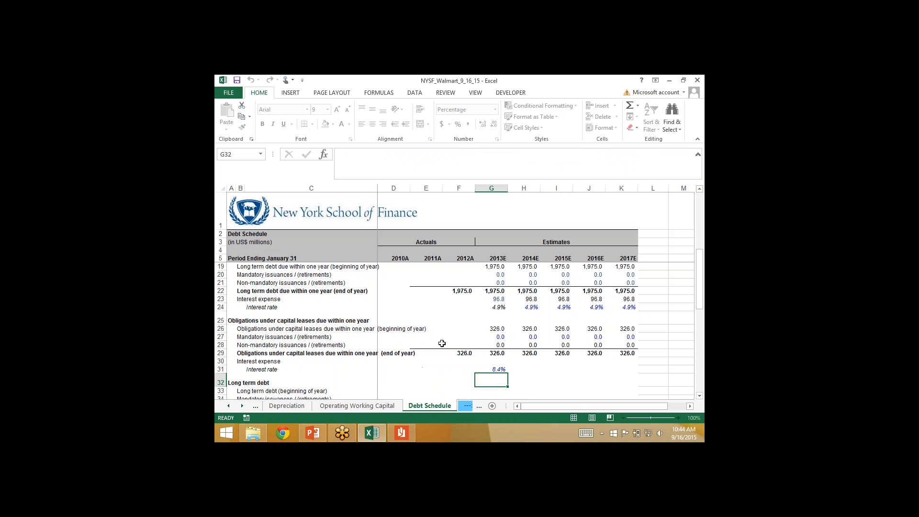
- Calculate the 2013E capital lease interest expense in G30 as =average(G29,G26)*G31
key("Up")
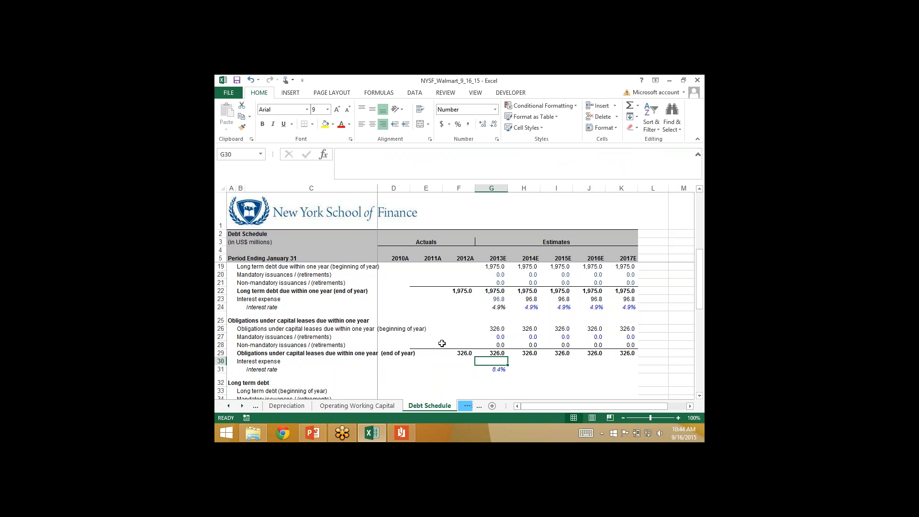
type("=average")
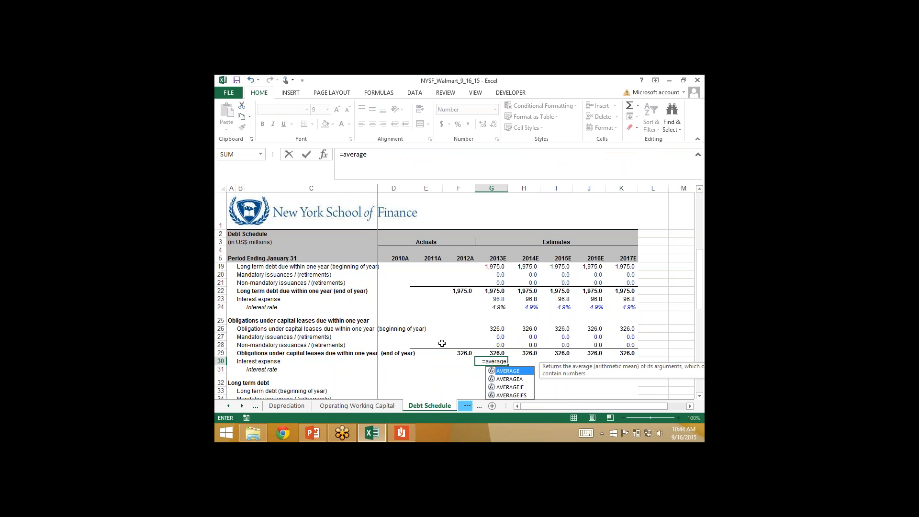
type("(")
key("Up")
type(",")
key("Up")
key("Up")
key("Up")
type(")*")
key("Down")
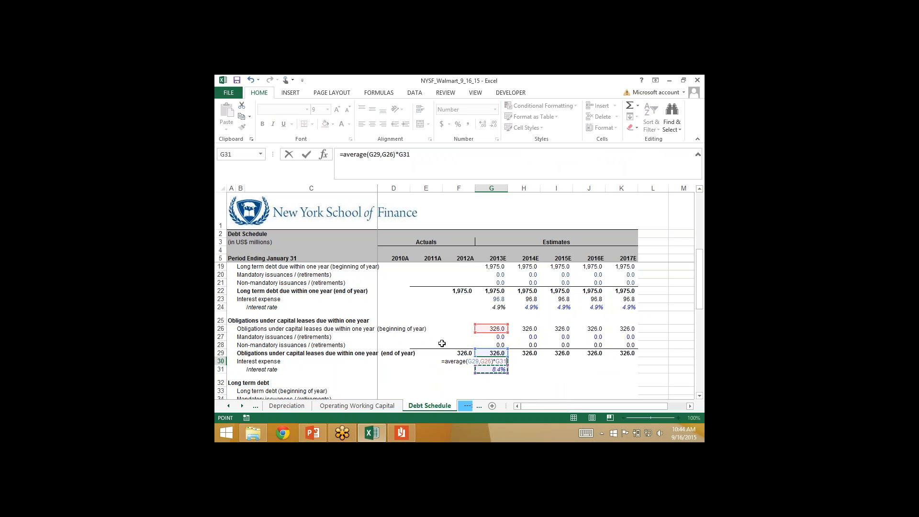
key("Return")
- Fill the capital lease interest expense and interest rate formulas in G30:G31 across to 2017E in column K
key("shift+Up")
key("shift+Right")
key("shift+Right")
key("shift+Right")
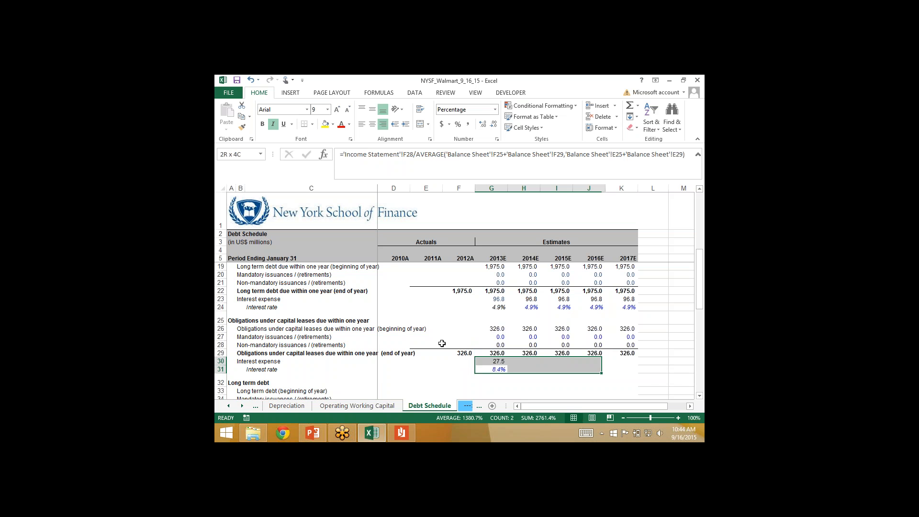
key("shift+Right")
key("ctrl+r")
key("Down")
key("Up")
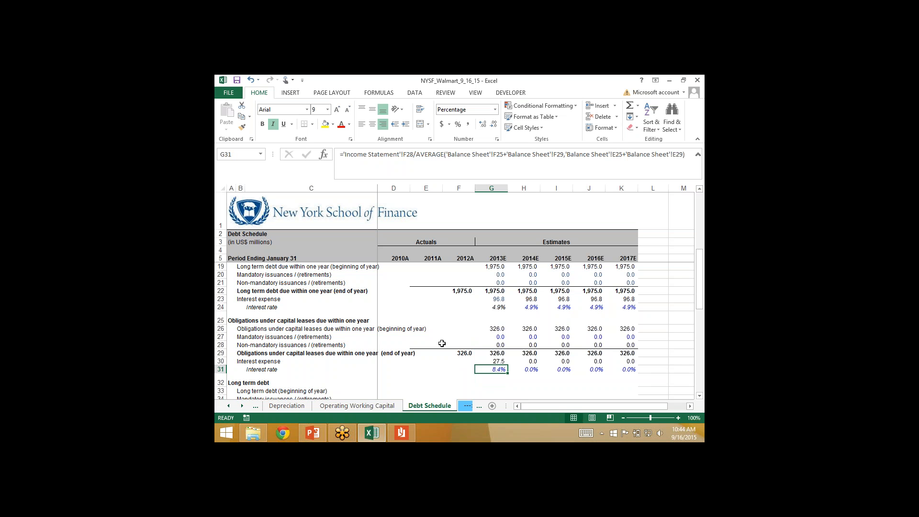
- Set the 2014E capital lease interest rate in H31 to =G31, fill it across to K31, and save the workbook
key("Right")
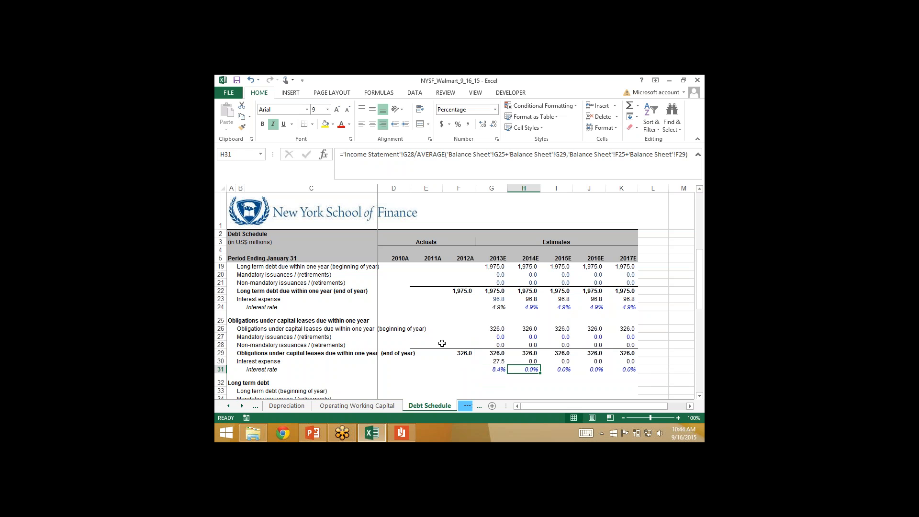
type("=")
key("Left")
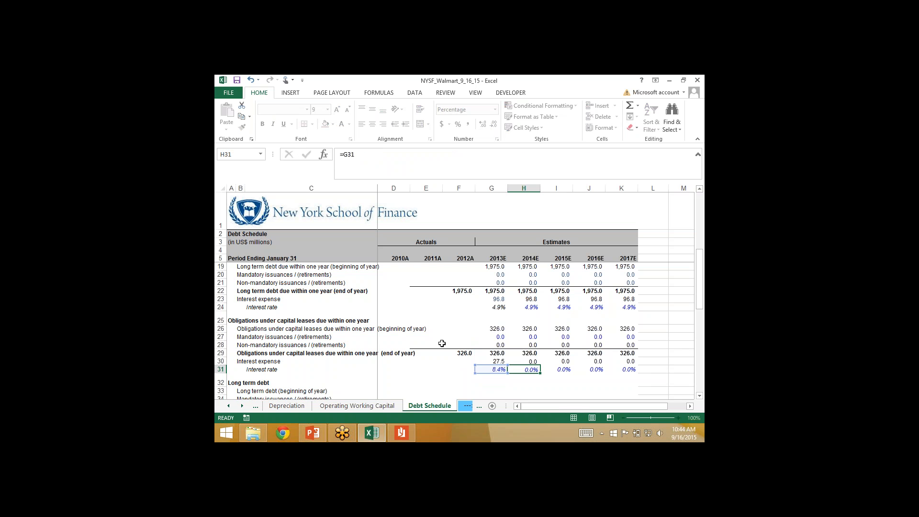
key("ctrl+Return")
key("shift+Right")
key("shift+Right")
key("shift+Right")
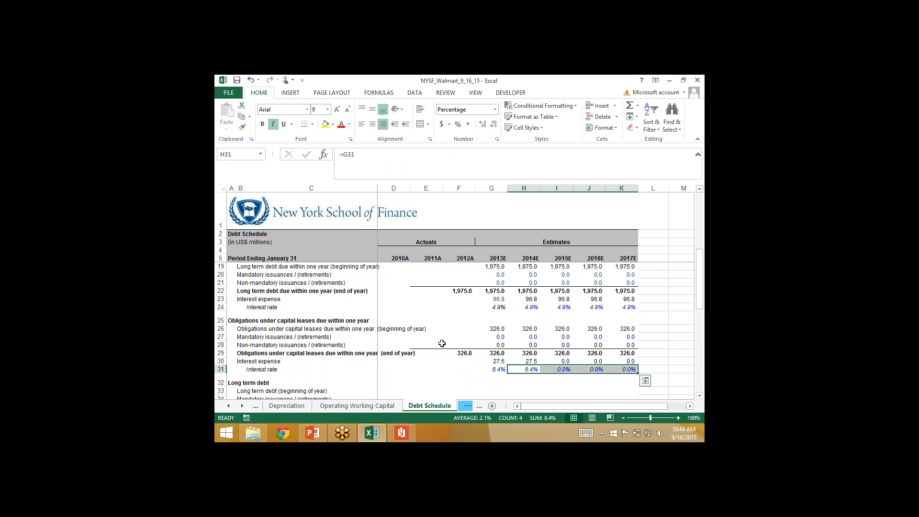
key("ctrl+r")
key("ctrl+s")
- Link the 2013E beginning-of-year long term debt in G33 to the 2012A end-of-year balance in F36
key("Down")
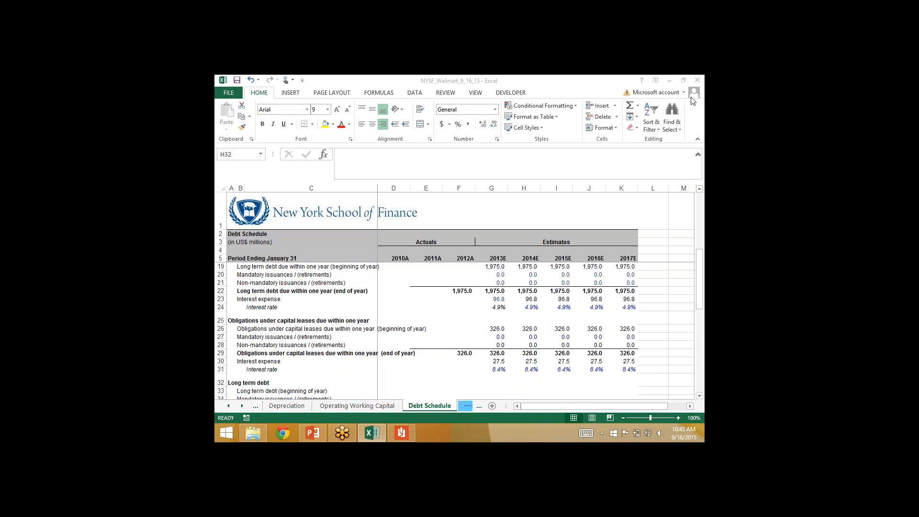
key("Down")
key("Down")
key("Down")
key("Down")
key("Down")
key("Up")
key("Up")
key("Up")
key("Up")
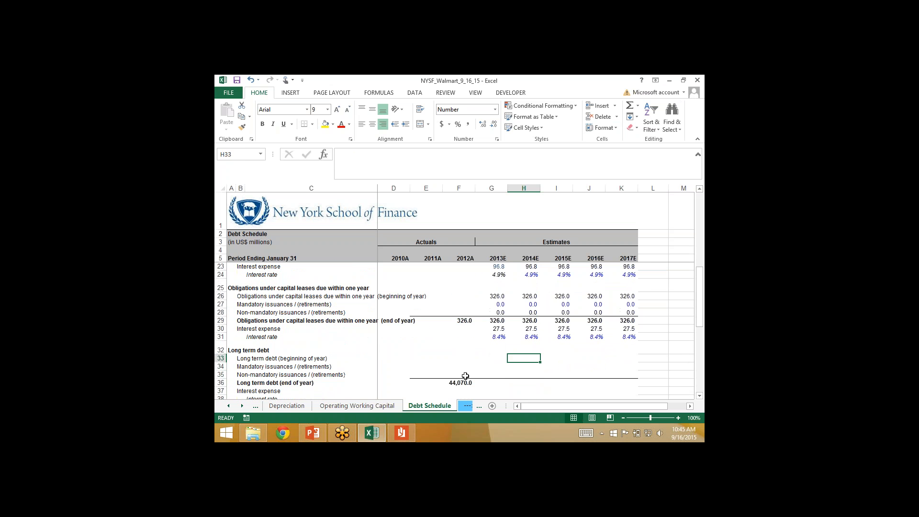
key("Left")
type("=")
key("Left")
key("Down")
key("Down")
key("Down")
key("Return")
- Enter 0 for the 2013E mandatory and non-mandatory issuances in G34 and G35, and sum G33:G35 in G36
type("0")
key("ctrl+Return")
key("Return")
type("0")
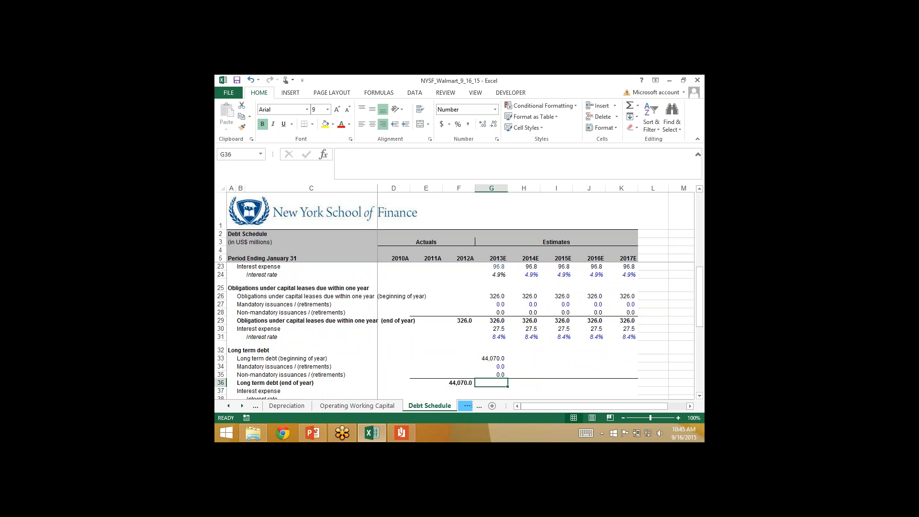
key("Return")
key("alt+equal")
key("ctrl+Return")
- Fill the 2013E long term debt formulas in G33:G36 across to 2017E in column K
key("shift+Up")
key("shift+Up")
key("shift+Up")
key("shift+Right")
key("shift+Right")
key("shift+Right")
key("shift+Right")
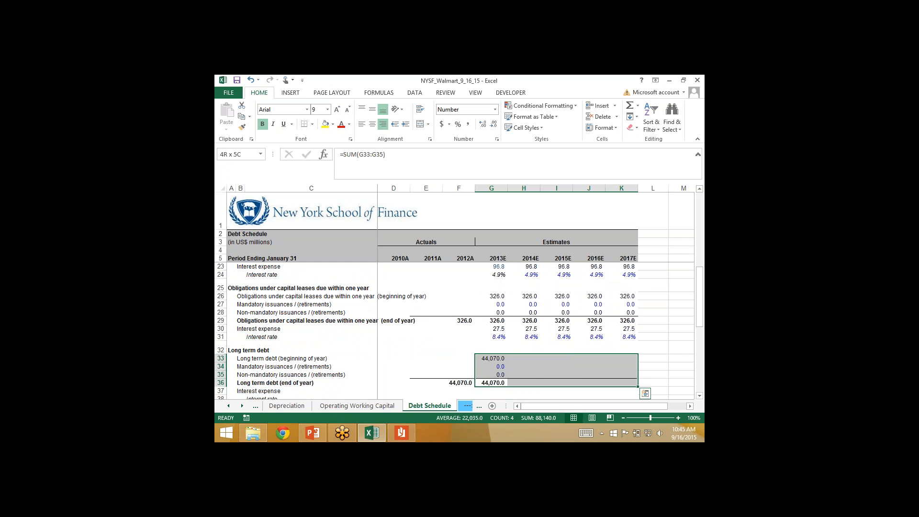
key("ctrl+r")
key("Down")
- Select the 2013E long term debt interest rate cell G38 and switch to the Walmart 2012 Annual Report's Interest Rate Risk table
scroll(455, 330, "down", 2)
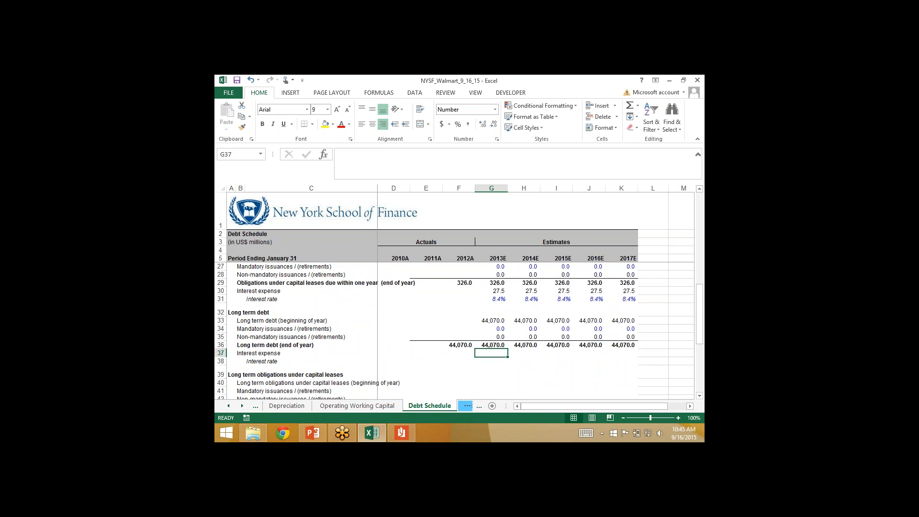
key("Down")
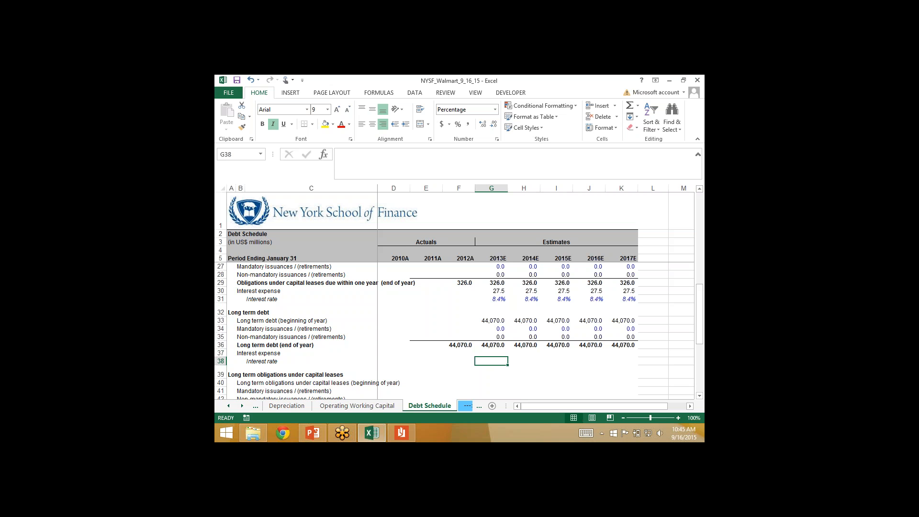
key("alt+Tab")
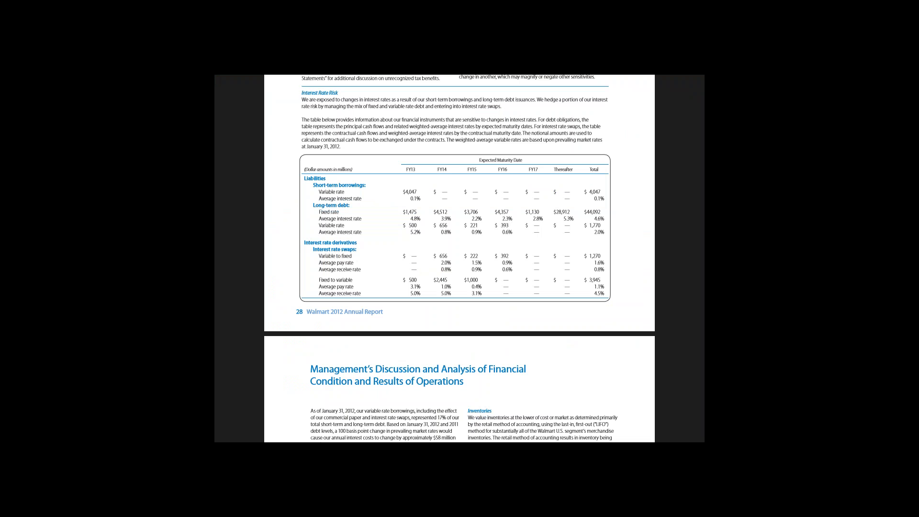
- Using the annual report's debt table, enter the 2013E weighted average long term debt rate in G38 as =(44092*4.6%+1770*2.0%)/(44092+1770)
key("alt+Tab")
key("alt+Tab")
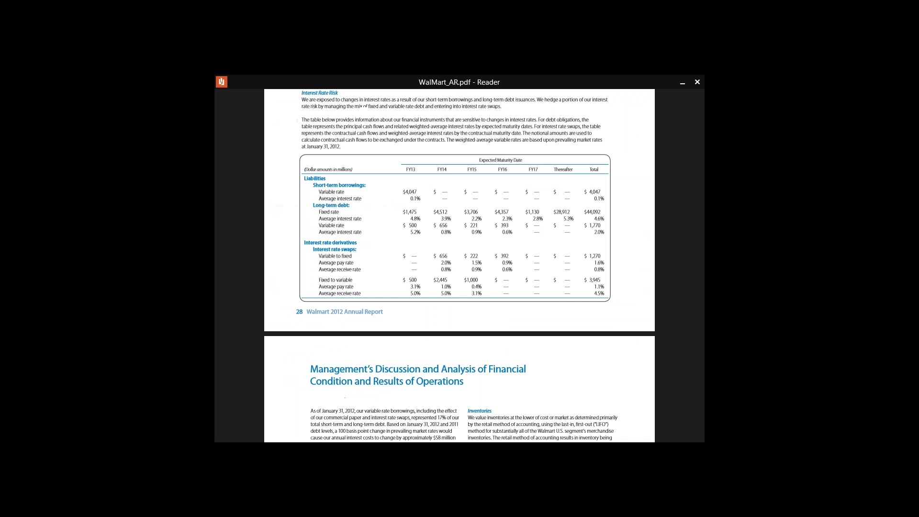
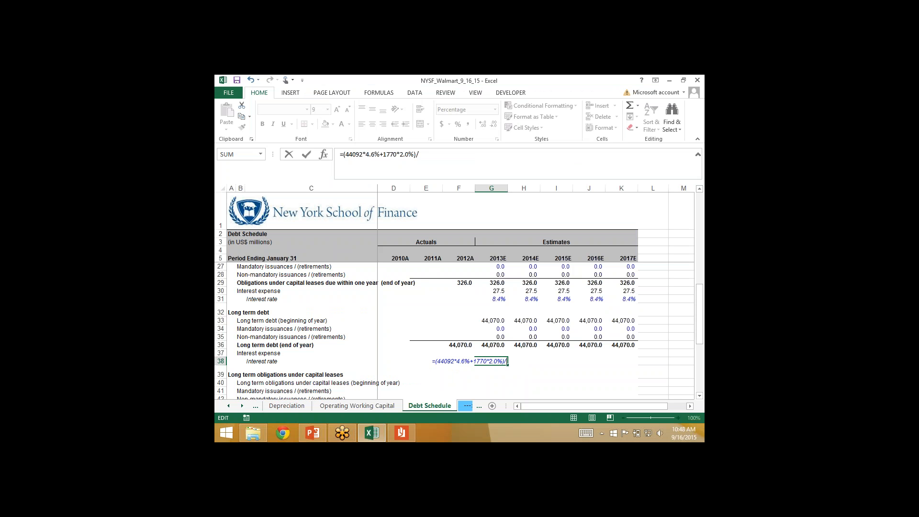
type("(44092+1770)")
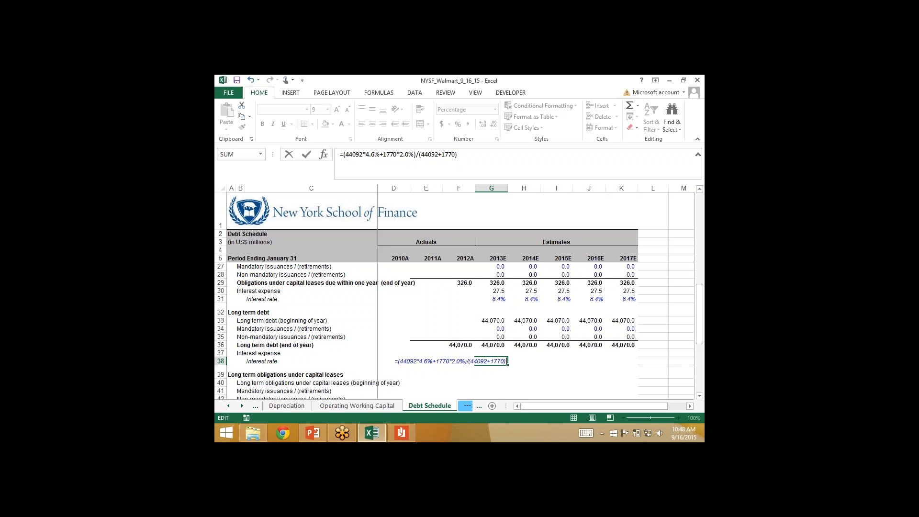
type(")")
key("Return")
key("Return")
key("Up")
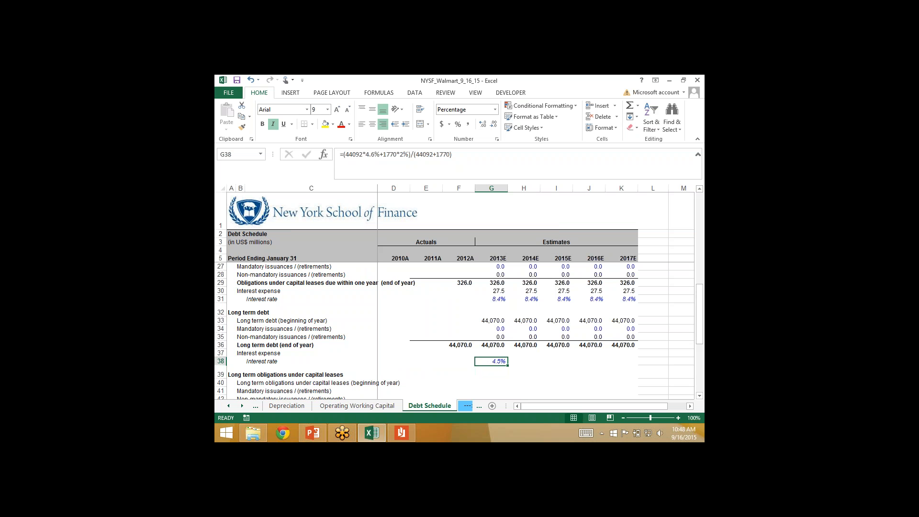
- Calculate the 2013E long term debt interest expense in G37 as =AVERAGE(G36,G33)*G38
key("Up")
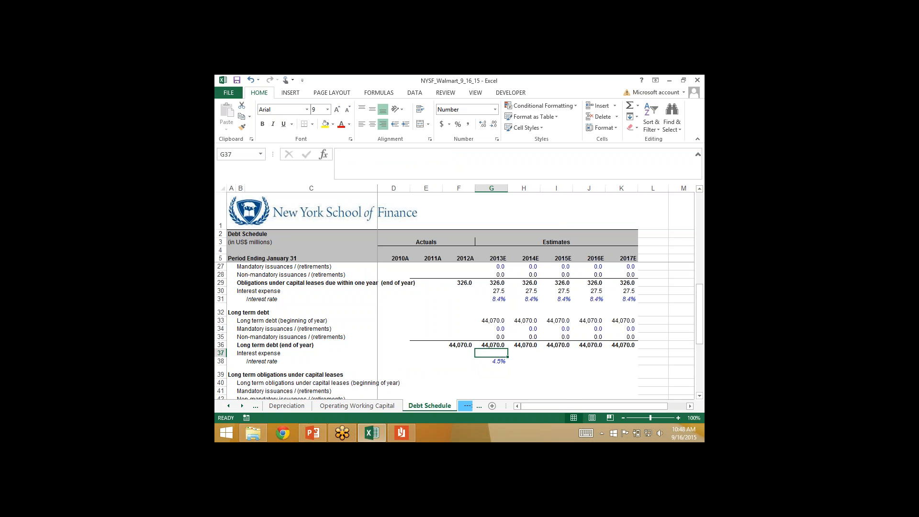
type("=average")
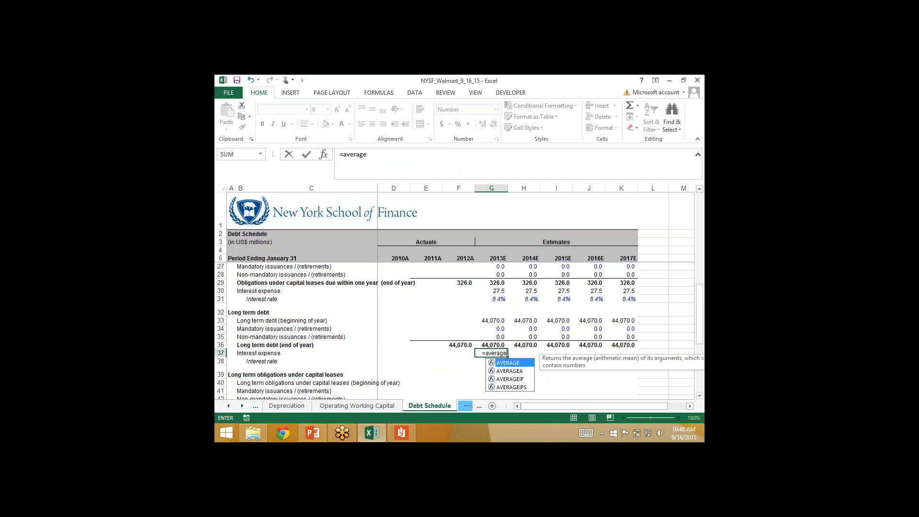
type("(")
key("Up")
type(",")
key("Up")
key("Up")
key("Up")
key("Up")
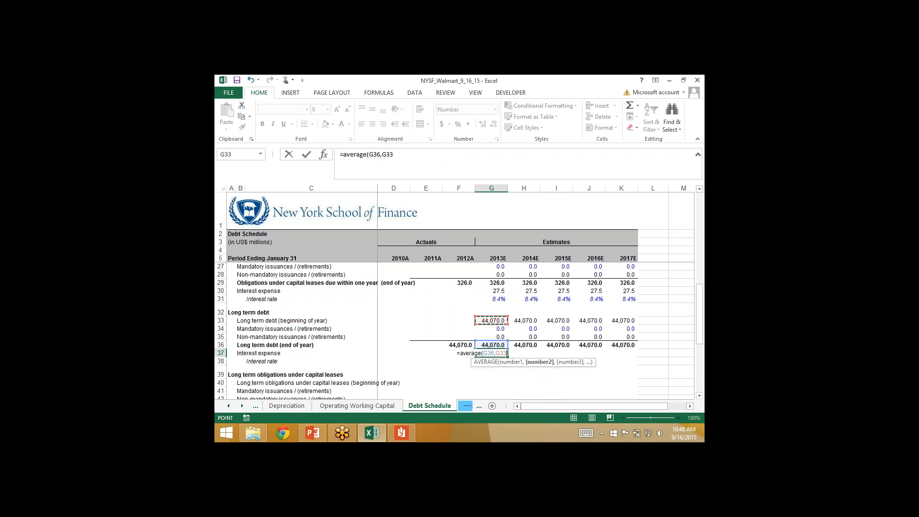
type(")*")
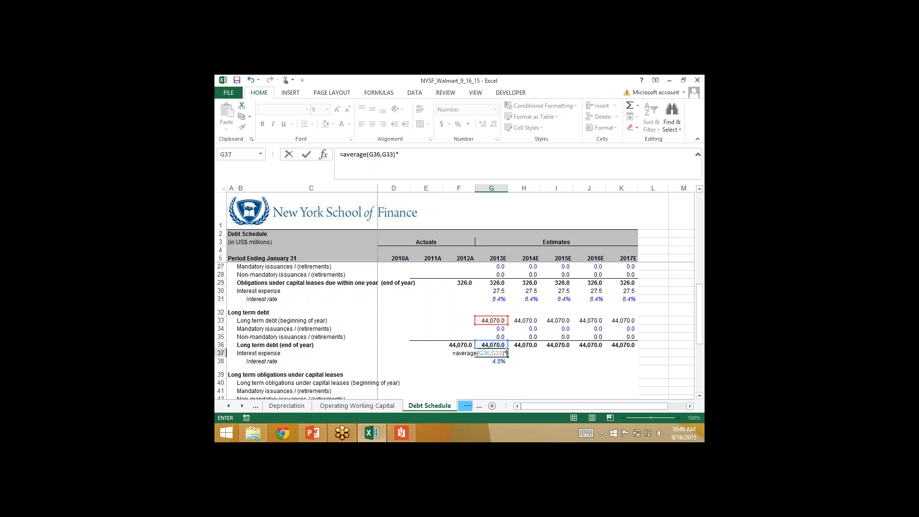
key("Down")
key("Return")
- Fill the 2013E long term debt interest expense and interest rate in G37:G38 across to 2017E in column K
key("shift+Up")
key("shift+Right")
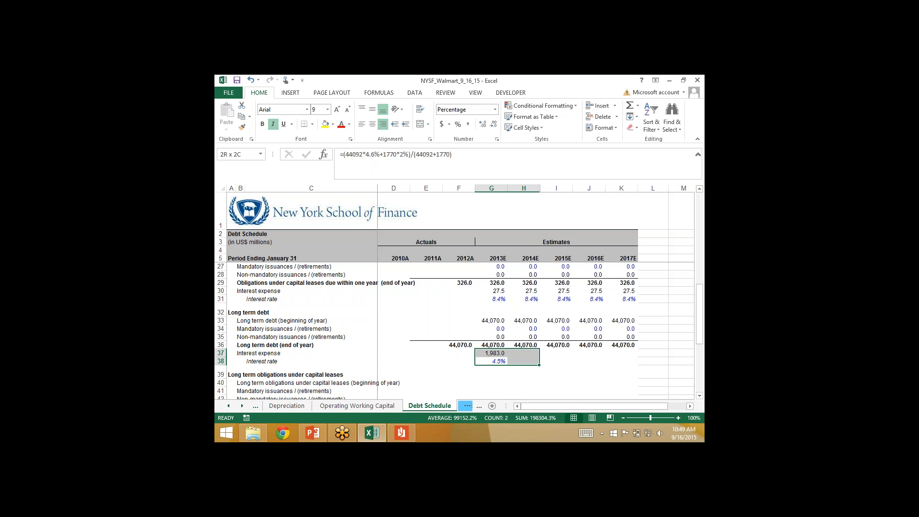
key("shift+Right")
key("shift+Right")
key("shift+Right")
key("ctrl+r")
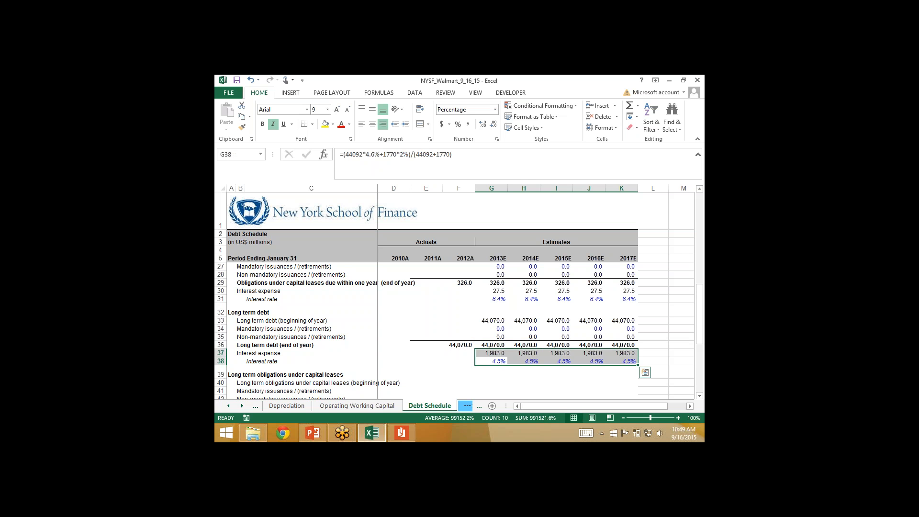
- Link the 2013E beginning-of-year long term capital lease obligations in G40 to the 2012A end-of-year balance in F43
key("Right")
key("Right")
key("Down")
key("Down")
key("Down")
key("Down")
key("Down")
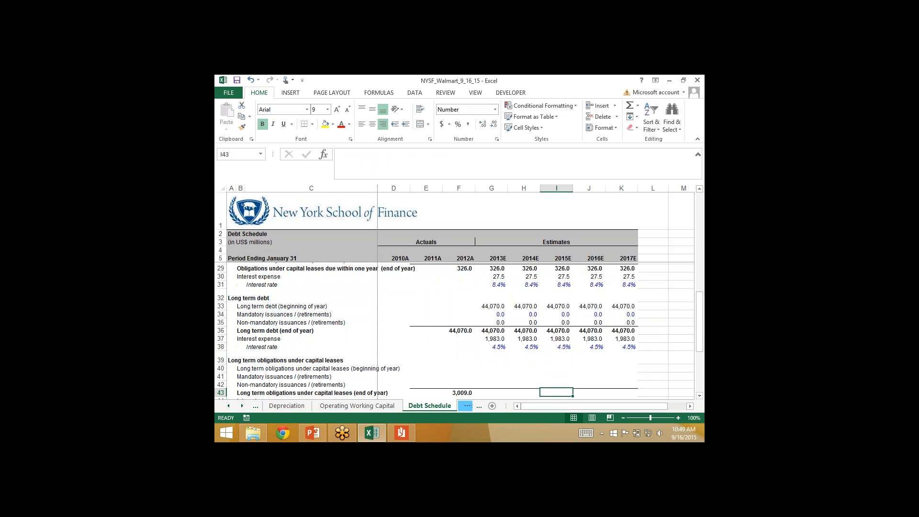
key("Down")
key("Up")
key("Up")
key("Up")
key("Up")
key("Left")
key("Left")
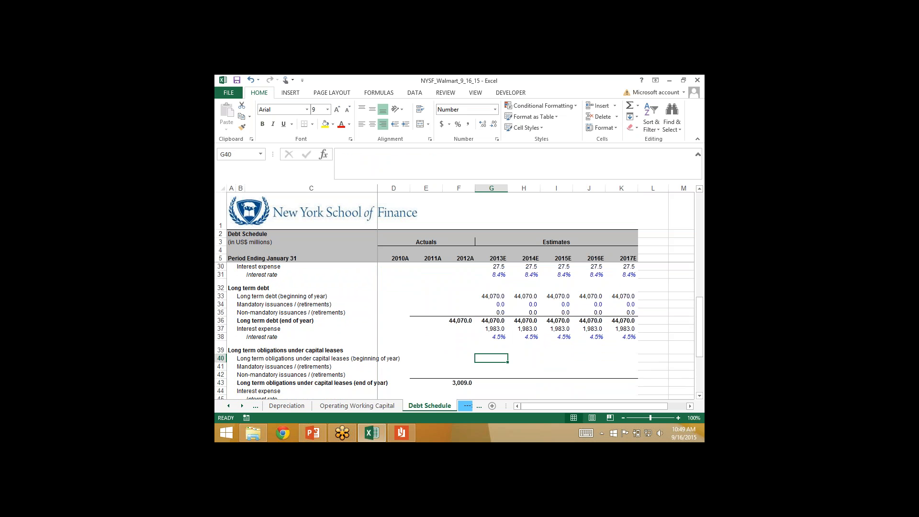
type("=")
key("Left")
key("Down")
key("Down")
key("Down")
key("Return")
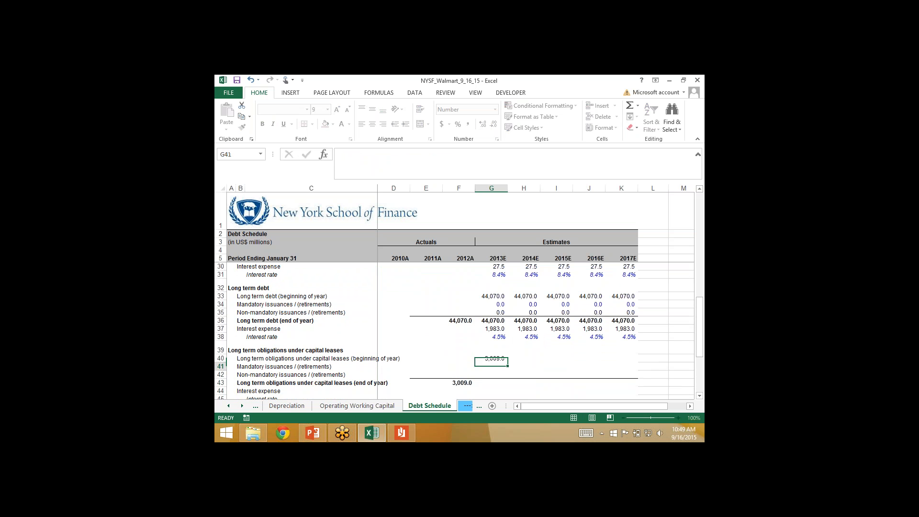
- Enter 0 for the 2013E capital lease mandatory and non-mandatory issuances in G41 and G42, and sum the end-of-year balance in G43
type("0")
key("Return")
type("0")
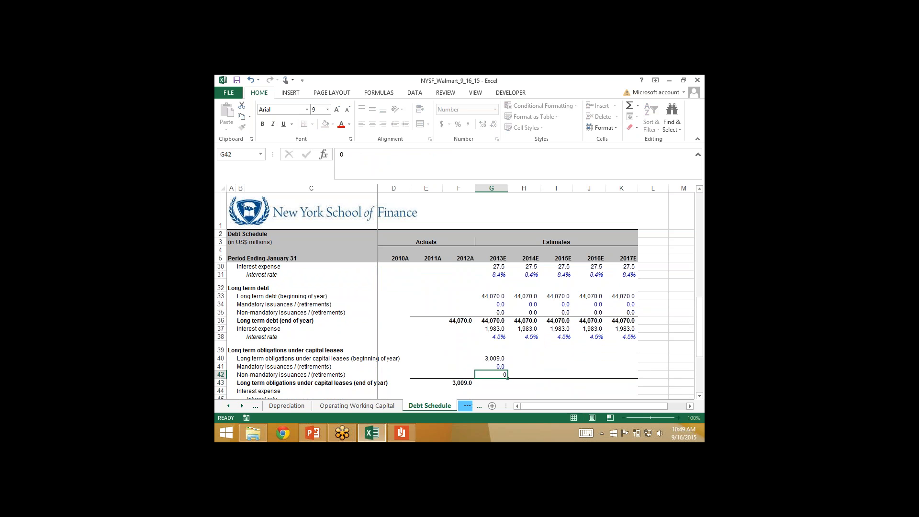
key("Return")
key("alt+equal")
key("Return")
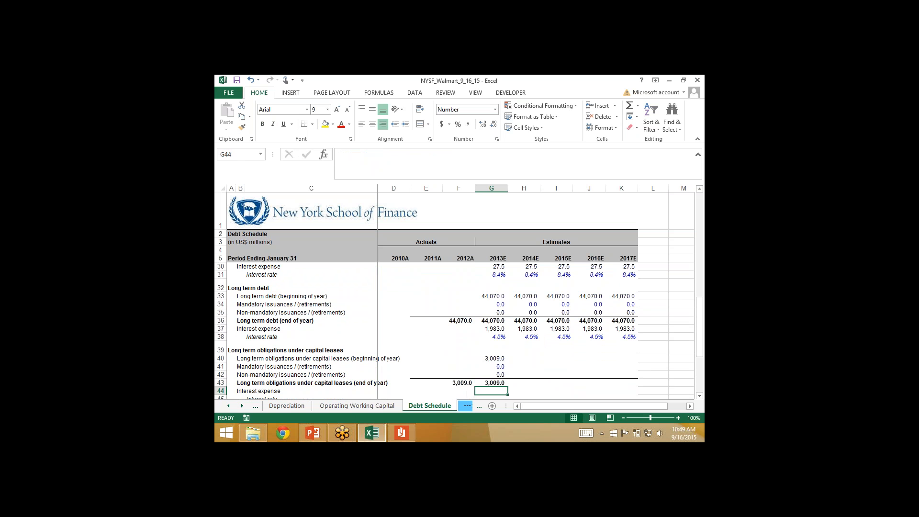
- Link the 2013E long term capital lease interest rate in G45 to the current capital lease rate in G31
key("Return")
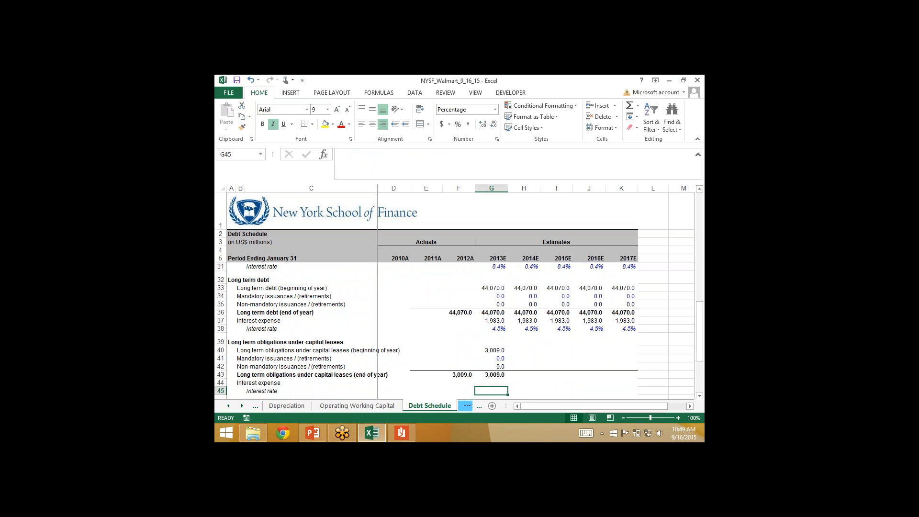
type("=")
key("Up")
key("Up")
key("Up")
key("Up")
key("Up")
key("Up")
key("Up")
key("Up")
key("Up")
key("Up")
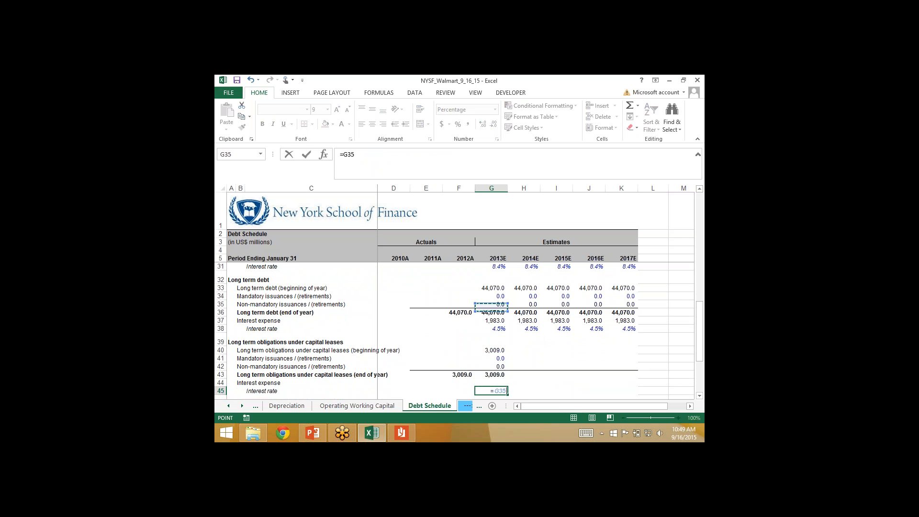
key("Up")
key("Up")
key("Up")
key("Up")
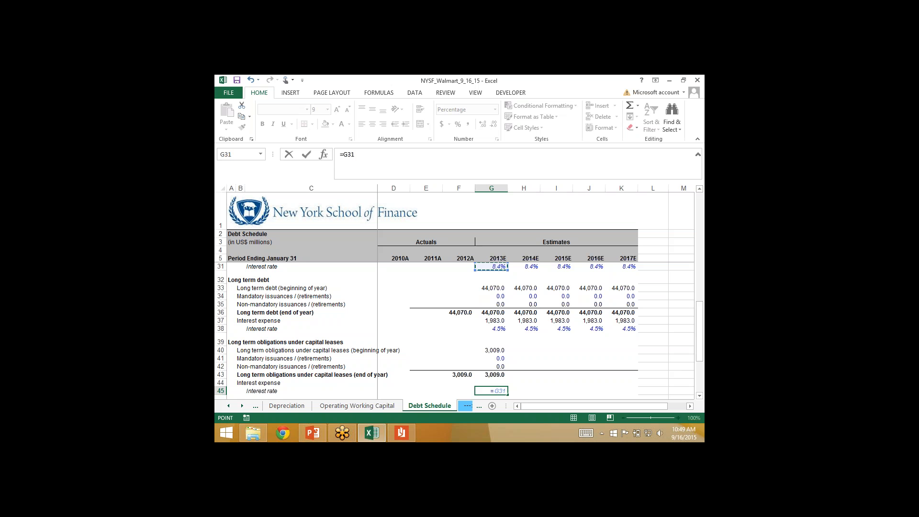
key("Return")
- Calculate the 2013E long term capital lease interest expense in G44 as =AVERAGE(G43,G40)*G45
key("Up")
key("Up")
type("=average")
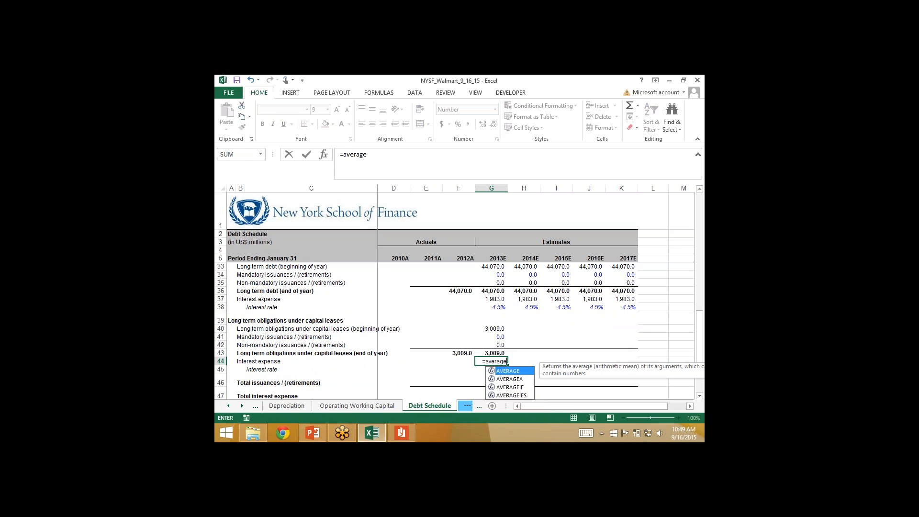
type("(")
key("Up")
type(",")
key("Up")
key("Up")
key("Up")
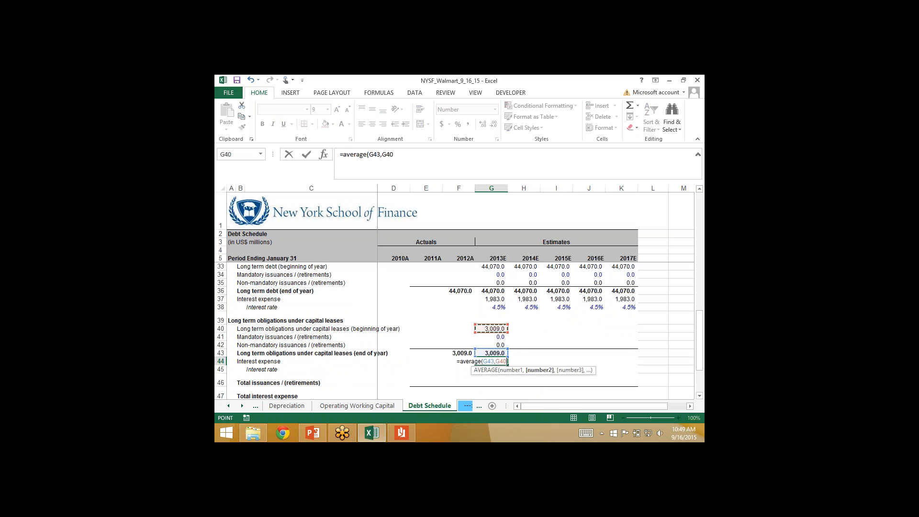
type(")*")
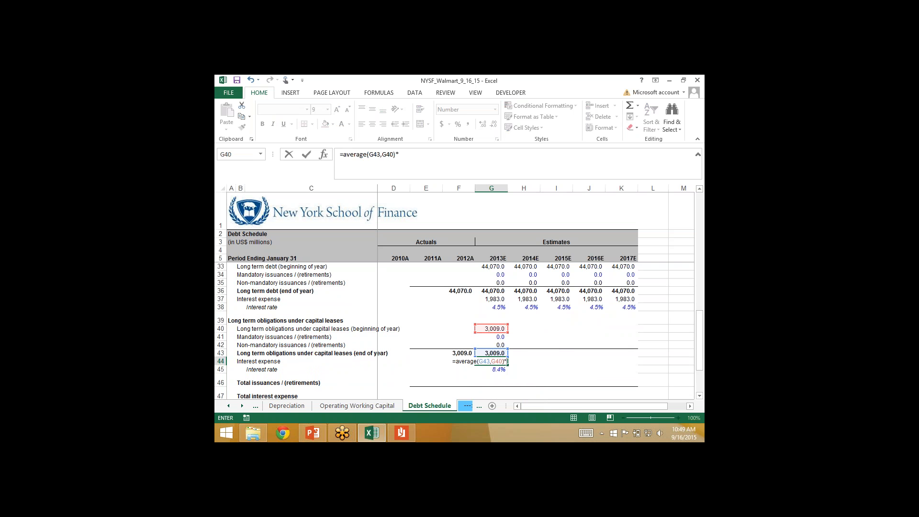
key("Down")
key("Return")
- Fill the 2013E long term capital lease block G40:G45 across to 2017E in column K
key("shift+Up")
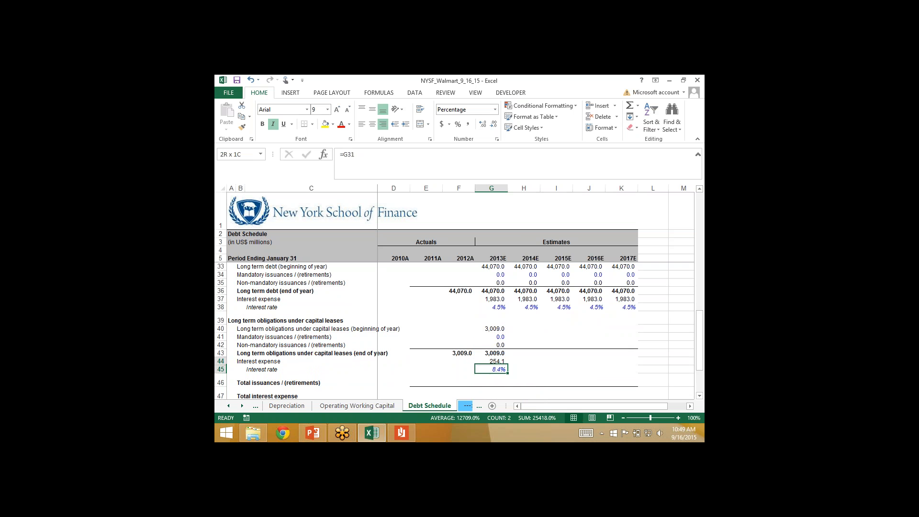
key("shift+Up")
key("shift+Up")
key("shift+Up")
key("shift+Up")
key("shift+Right")
key("shift+Right")
key("shift+Right")
key("shift+Right")
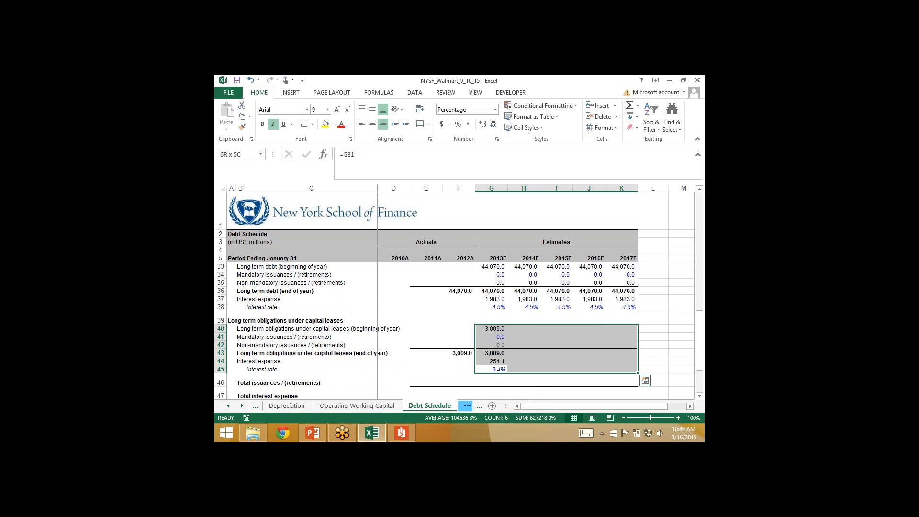
key("ctrl+r")
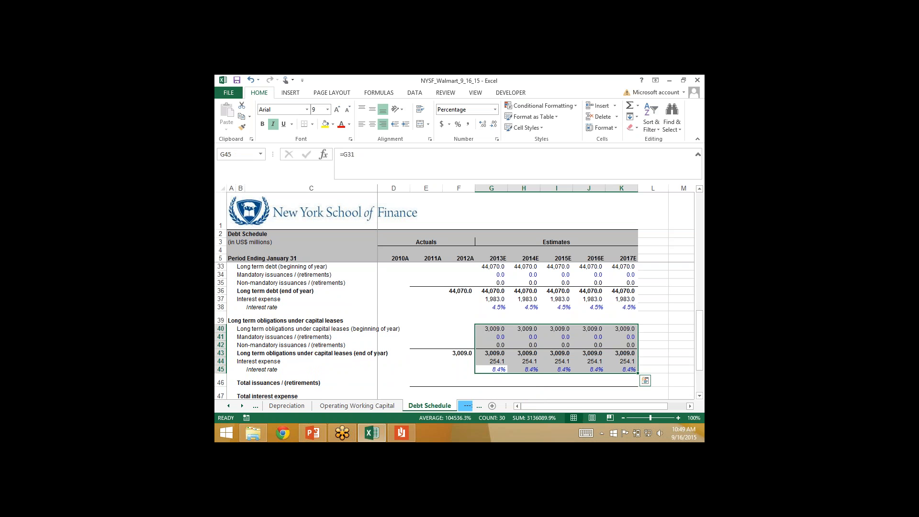
- Start the 2013E total issuances / (retirements) formula in G46 with the short term borrowings issuances, G13+G14
key("Down")
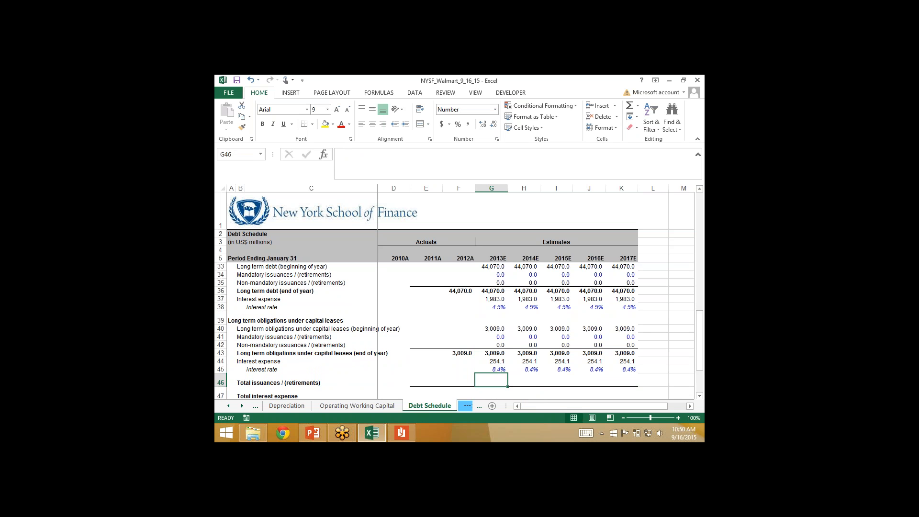
key("Up")
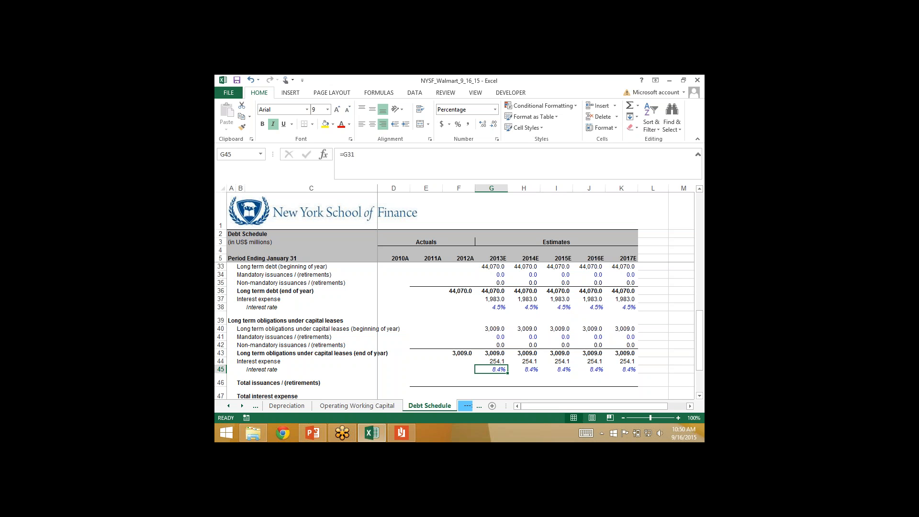
key("Down")
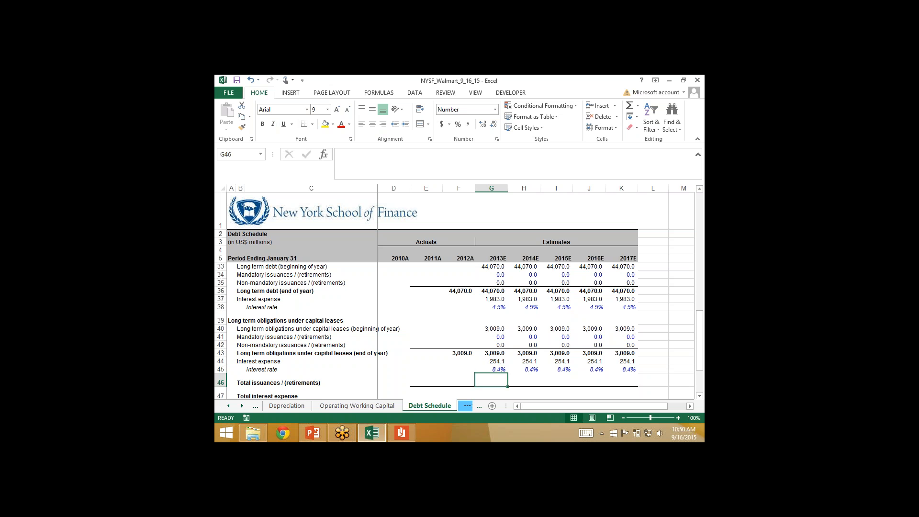
key("Down")
key("Up")
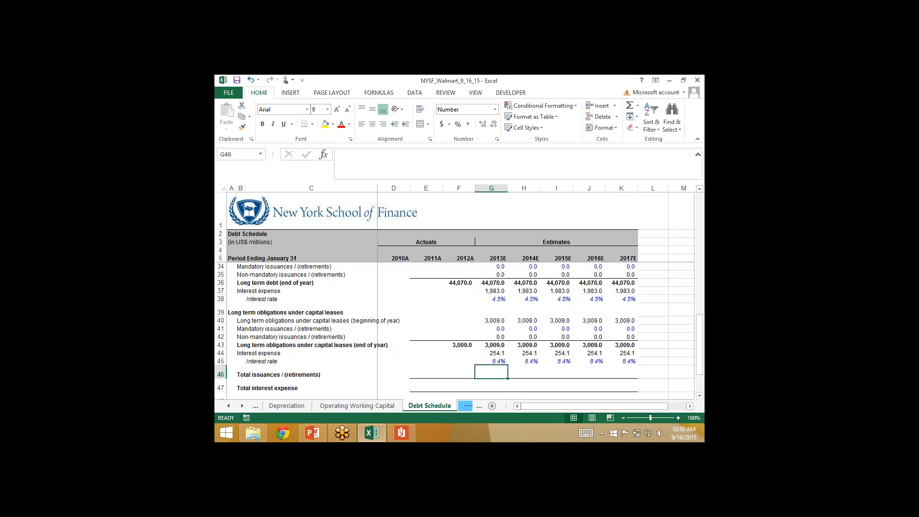
type("=")
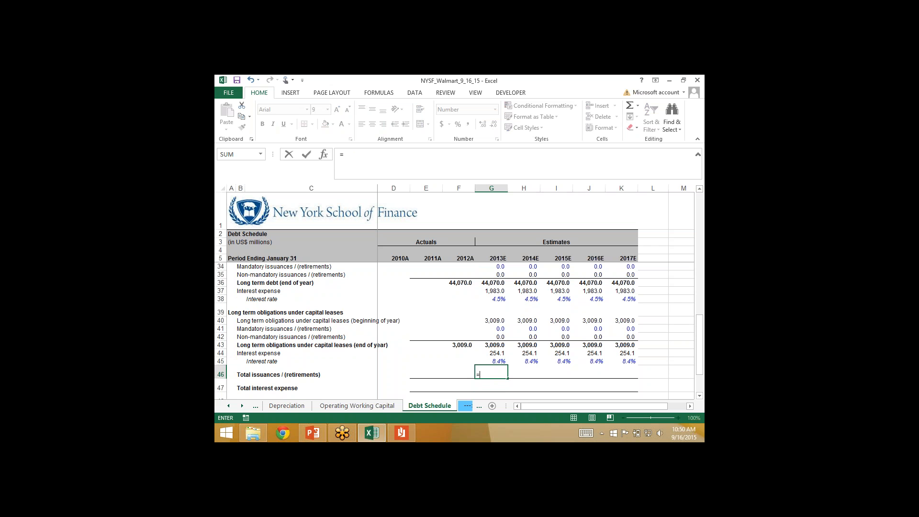
key("Up")
key("Up")
key("Up")
key("Up")
key("Up")
key("Up")
key("Up")
key("Up")
key("Up")
key("Up")
key("Up")
key("Up")
key("Up")
key("Up")
key("Up")
key("Up")
key("Up")
key("Up")
key("Up")
key("Up")
key("Up")
key("Up")
key("Up")
key("Up")
key("Up")
key("Up")
key("Up")
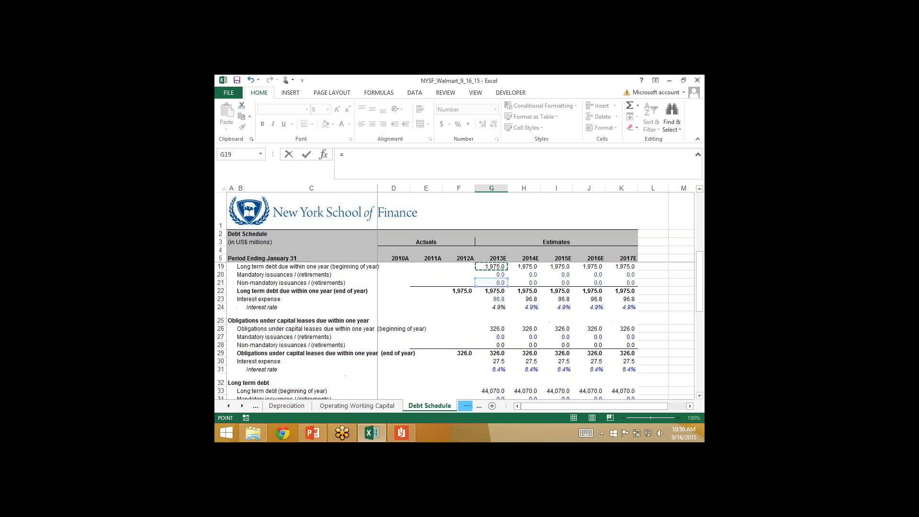
key("Up")
key("Up")
key("Up")
key("Up")
key("Up")
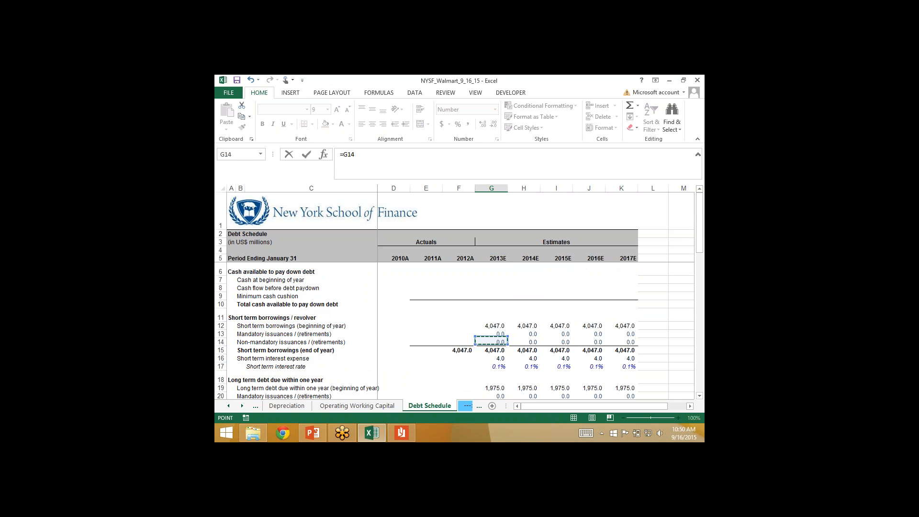
key("Up")
type("+")
key("Up")
- Extend the G46 total issuances formula with the issuances of long term debt due within one year, G20+G21
type("+")
key("Down")
key("Down")
key("Down")
key("Down")
key("Down")
key("Down")
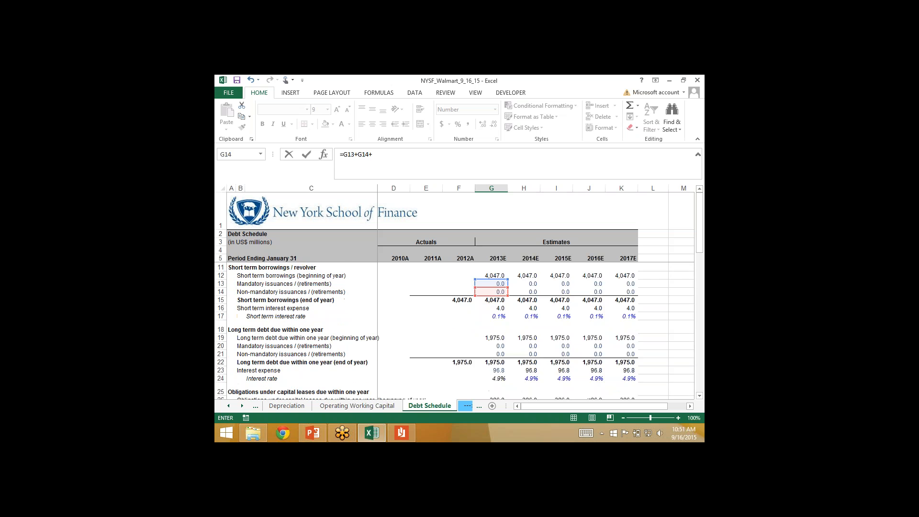
type("+")
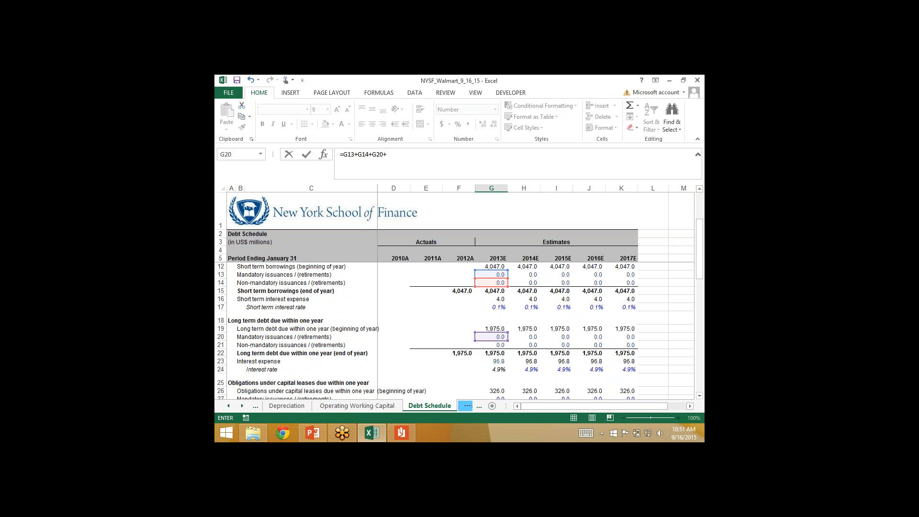
key("Down")
- Add the issuances of capital leases due within one year, G27+G28, to the G46 total issuances formula
type("+")
key("Down")
key("Down")
key("Down")
key("Down")
key("Down")
key("Down")
type("+")
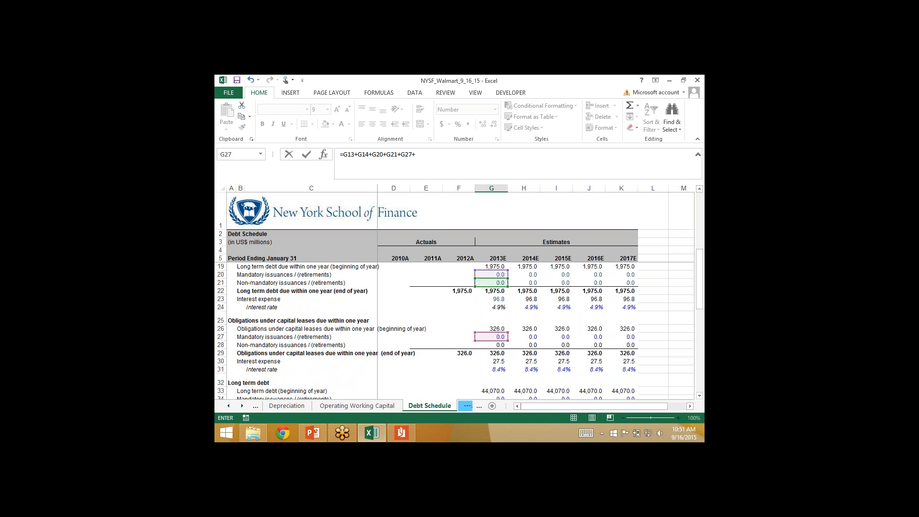
key("Down")
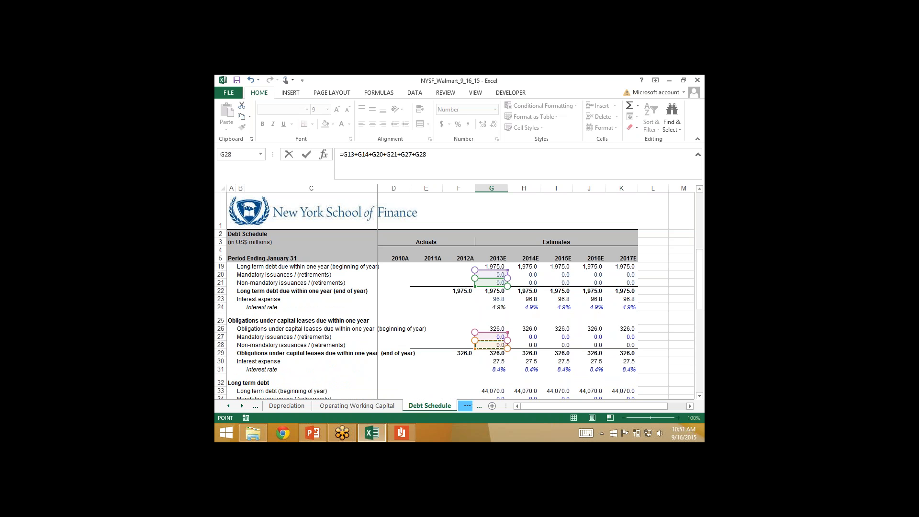
- Add the long term debt issuances, G34+G35, to the G46 total issuances formula
type("+")
scroll(455, 331, "down", 3)
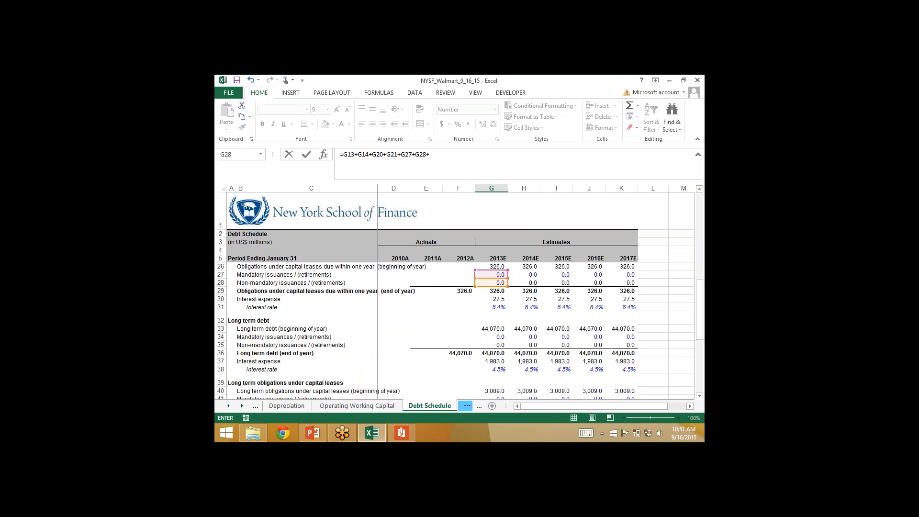
left_click(491, 337)
type("+")
key("Down")
scroll(455, 330, "down", 2)
scroll(455, 331, "down", 1)
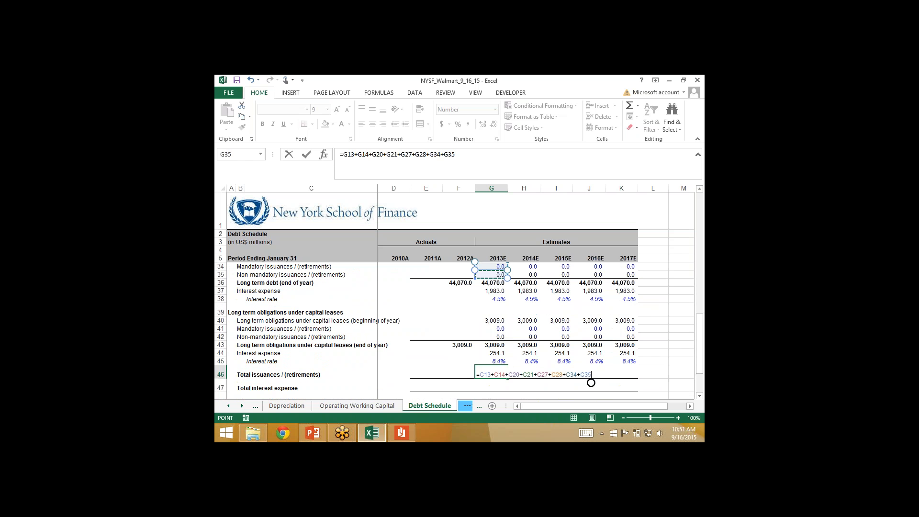
- Complete the G46 total issuances formula with the long term capital lease issuances, G42+G41
type("+")
left_click(492, 337)
type("+")
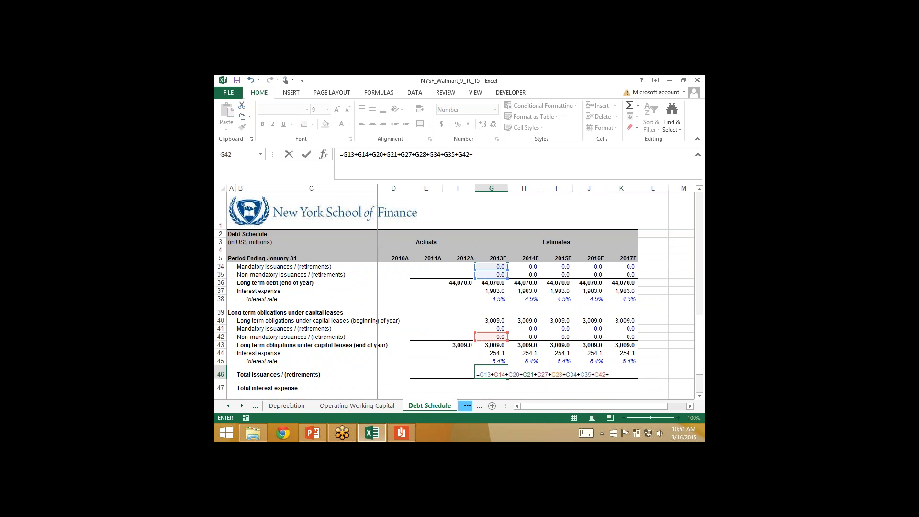
key("Up")
key("Up")
key("Up")
key("Up")
key("Up")
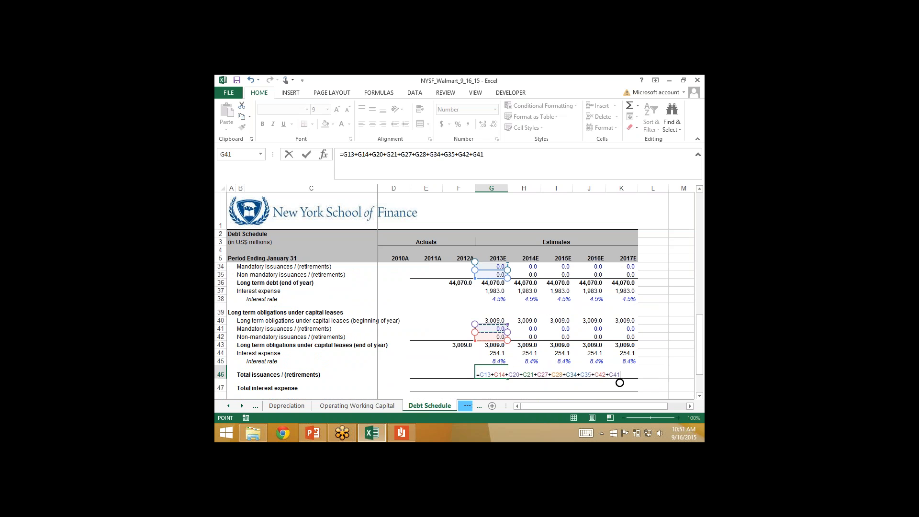
key("Return")
- Fill the total issuances / (retirements) formula in G46 across to 2017E in column K
left_click(493, 374)
left_click_drag(493, 374, 623, 376)
key("Down")
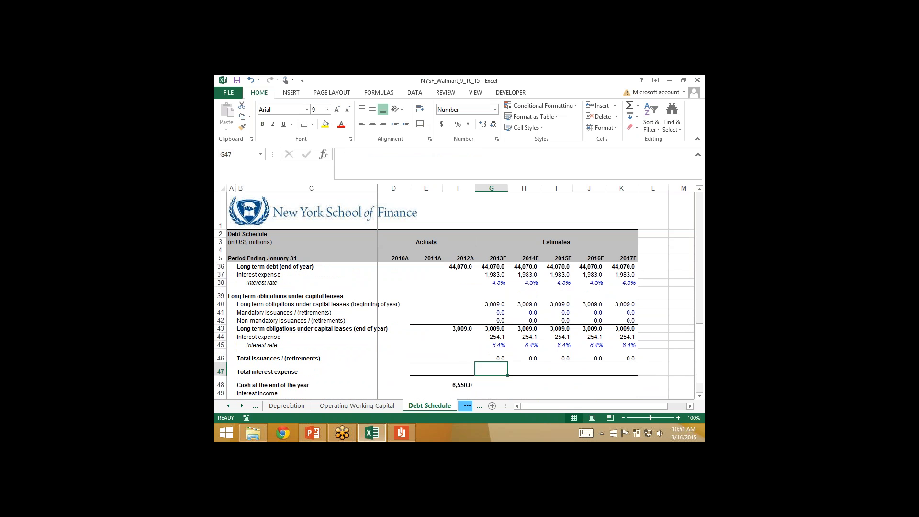
- Check the cell references of the total issuances / (retirements) formulas from G46 to K46
key("Up")
key("F2")
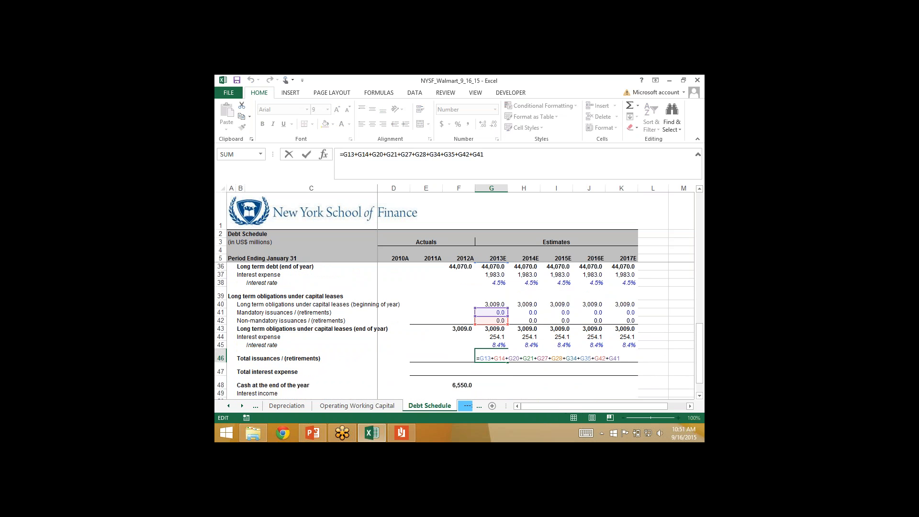
key("Escape")
key("Right")
key("F2")
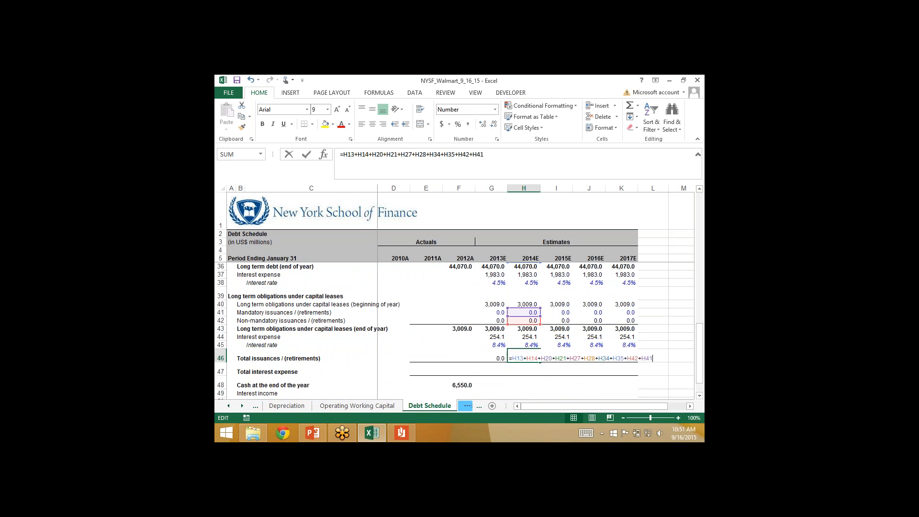
key("Escape")
key("Right")
key("F2")
key("Escape")
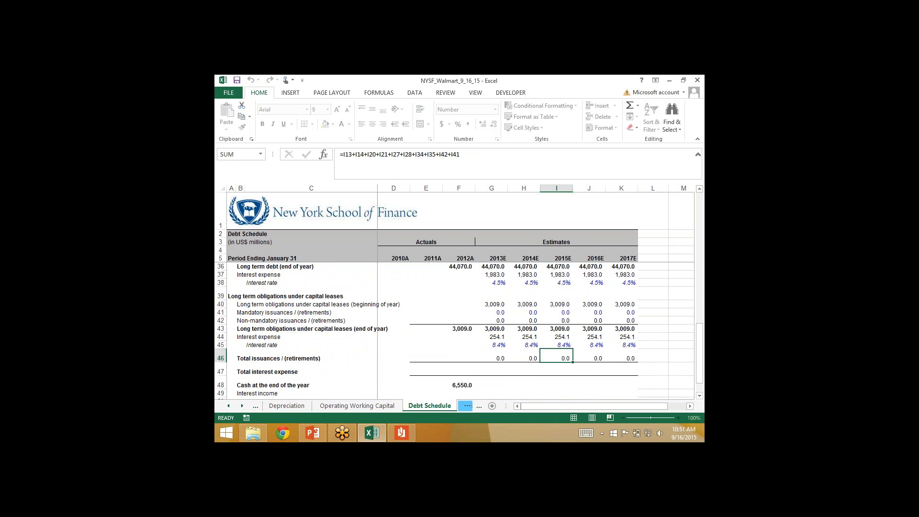
key("Right")
key("F2")
key("Escape")
key("Right")
key("F2")
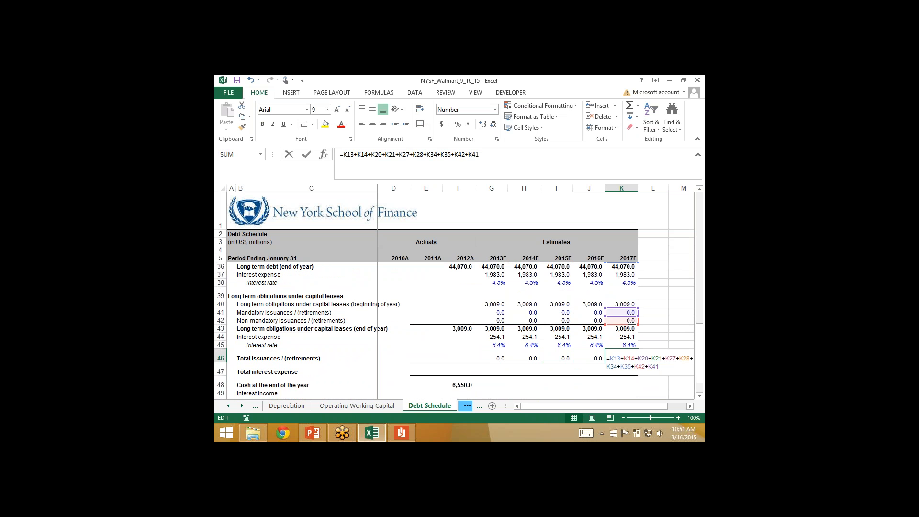
key("Escape")
- Start the 2013E total interest expense formula in G47 with short term and current long term debt interest, G16+G23
key("Left")
key("Left")
key("Left")
key("Left")
key("Down")
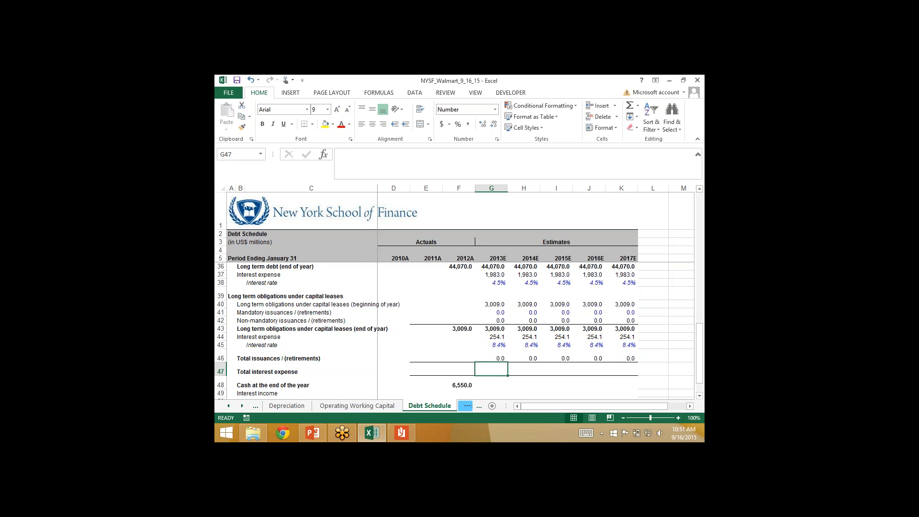
type("=")
scroll(458, 330, "up", 7)
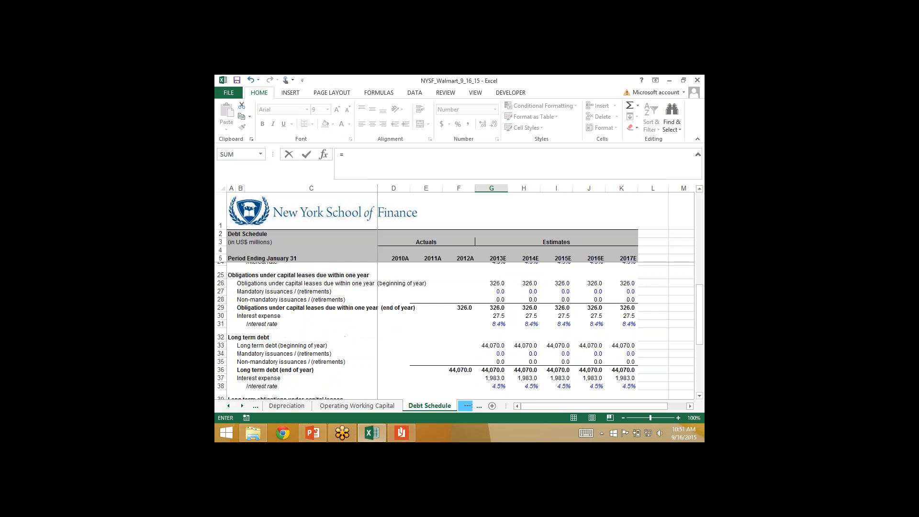
scroll(457, 330, "up", 1)
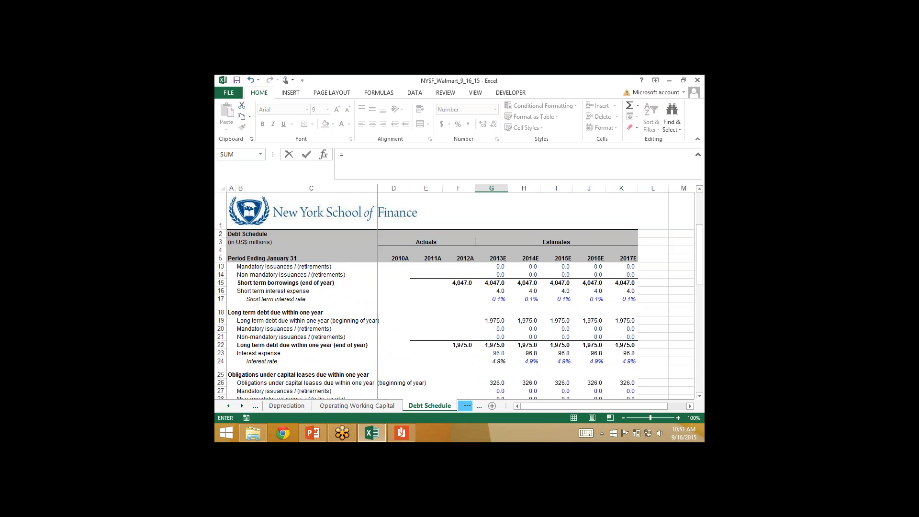
left_click(491, 290)
type("+")
left_click(491, 353)
type("+")
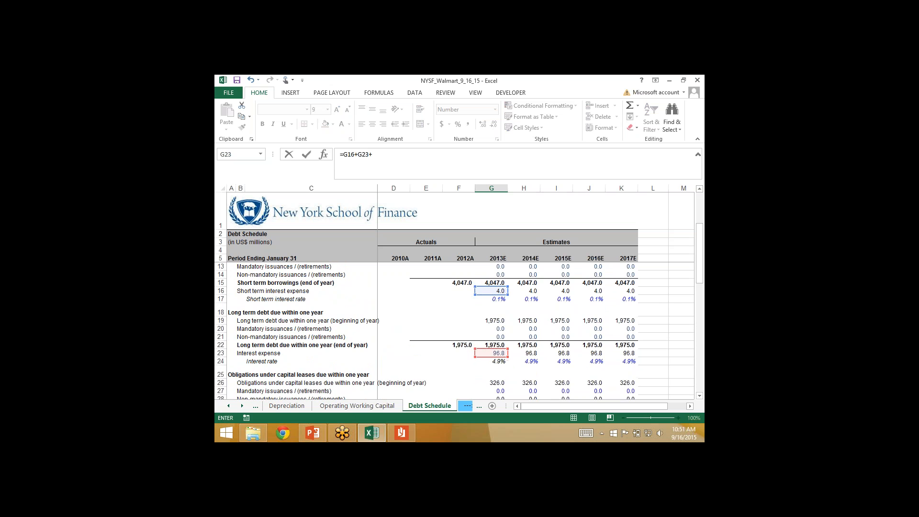
- Complete the G47 total interest expense formula by adding the capital lease and long term debt interest, G30+G37+G44
scroll(455, 330, "down", 4)
left_click(491, 321)
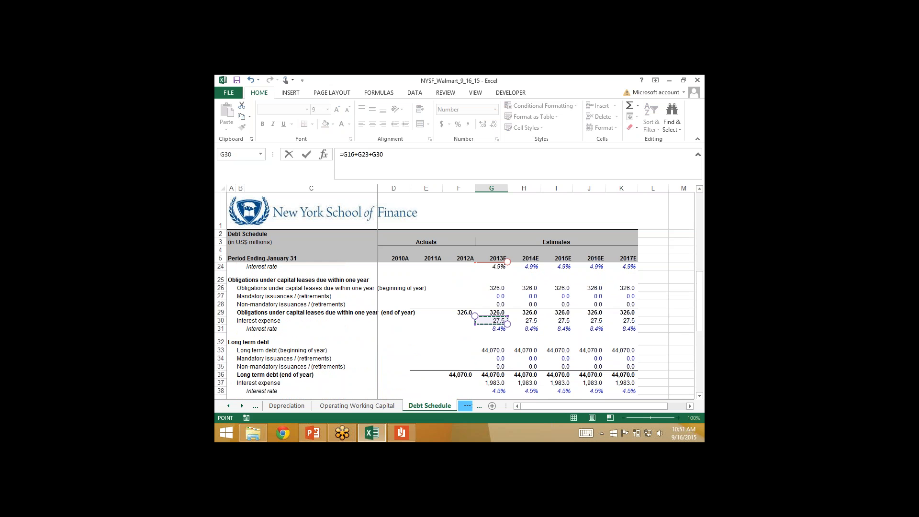
type("+")
left_click(492, 383)
type("+")
scroll(455, 330, "down", 3)
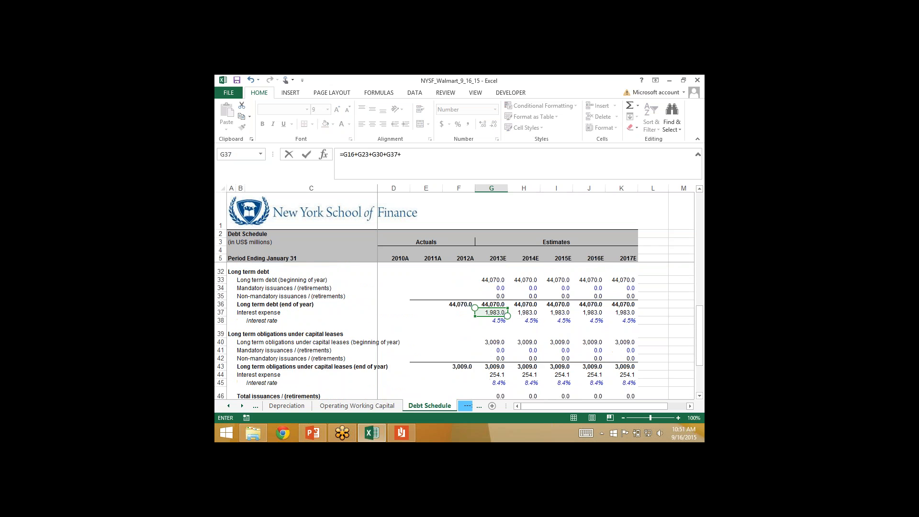
left_click(491, 374)
key("Return")
key("Up")
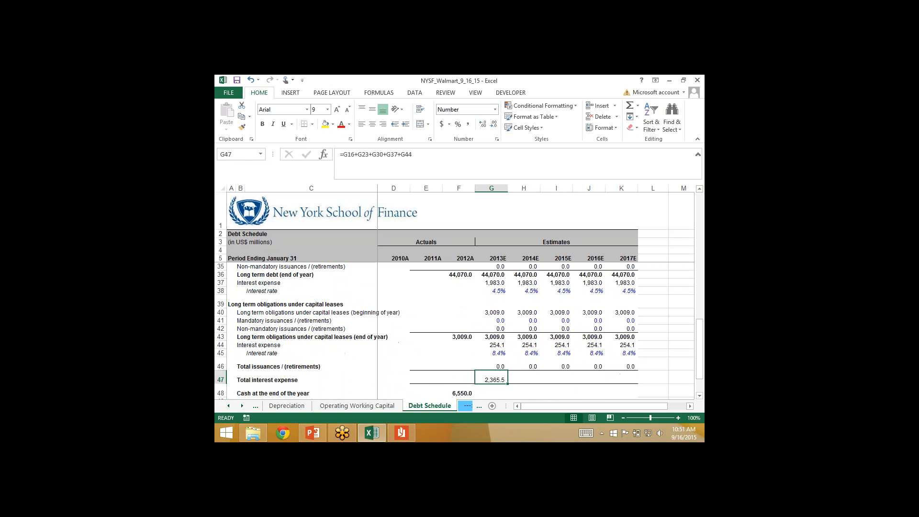
- Fill the total interest expense formula in G47 across to 2017E in column K
key("shift+Right")
key("shift+Right")
key("shift+Right")
key("shift+Right")
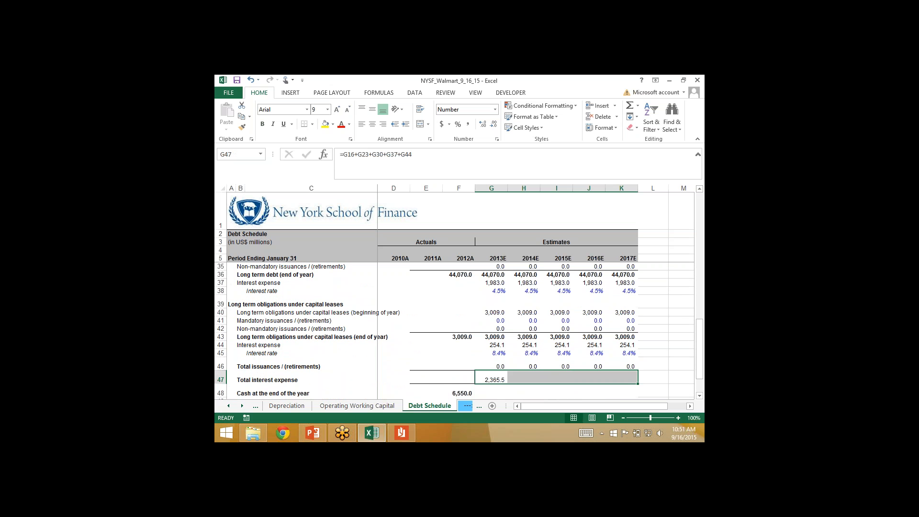
key("ctrl+r")
key("Down")
key("Up")
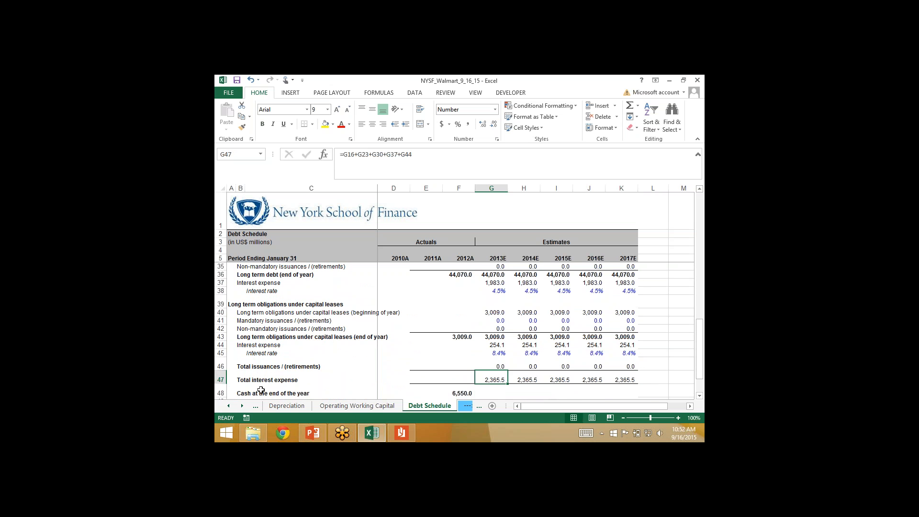
- On the Income Statement sheet, compare the historical net interest expense in row 30 with the 2013E estimate
left_click(229, 406)
left_click(229, 407)
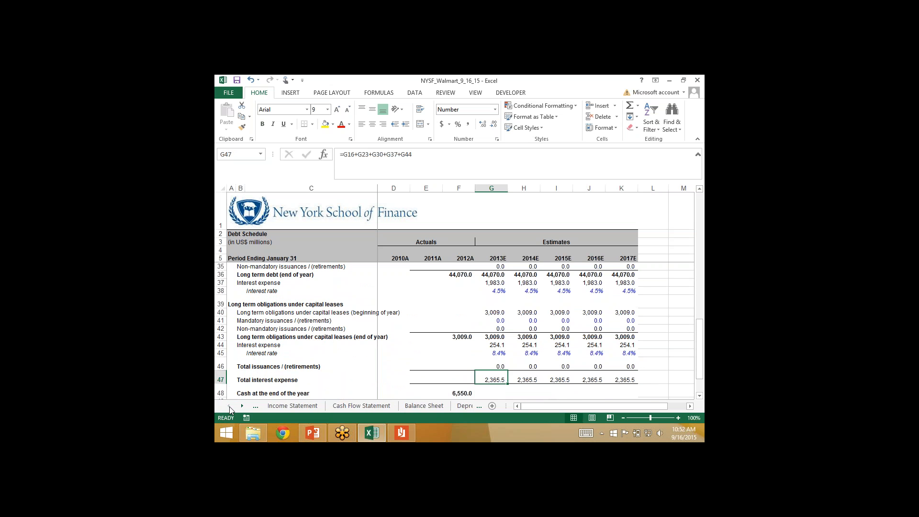
left_click(290, 406)
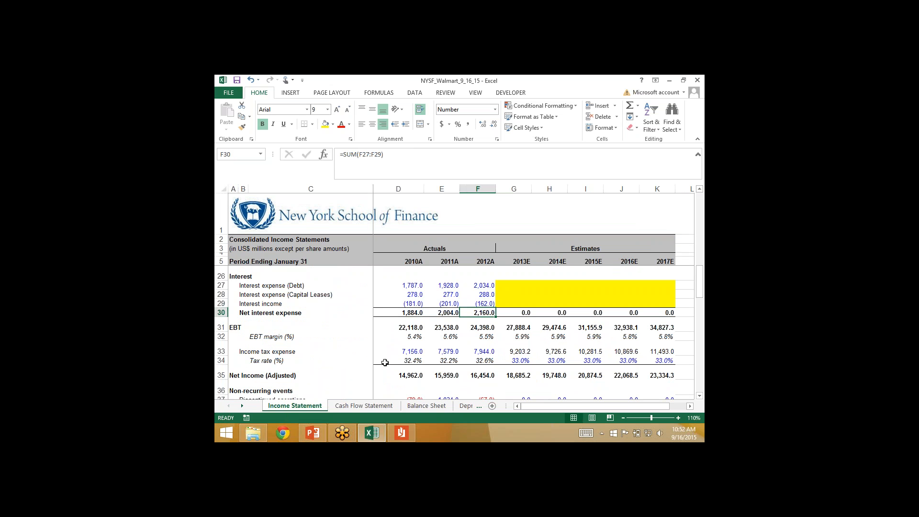
key("Right")
key("Left")
key("Left")
key("Left")
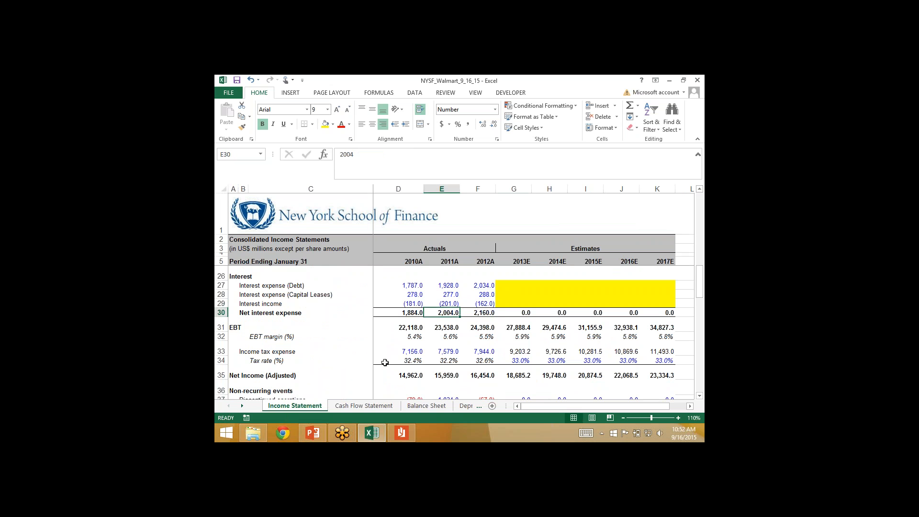
key("Right")
key("Right")
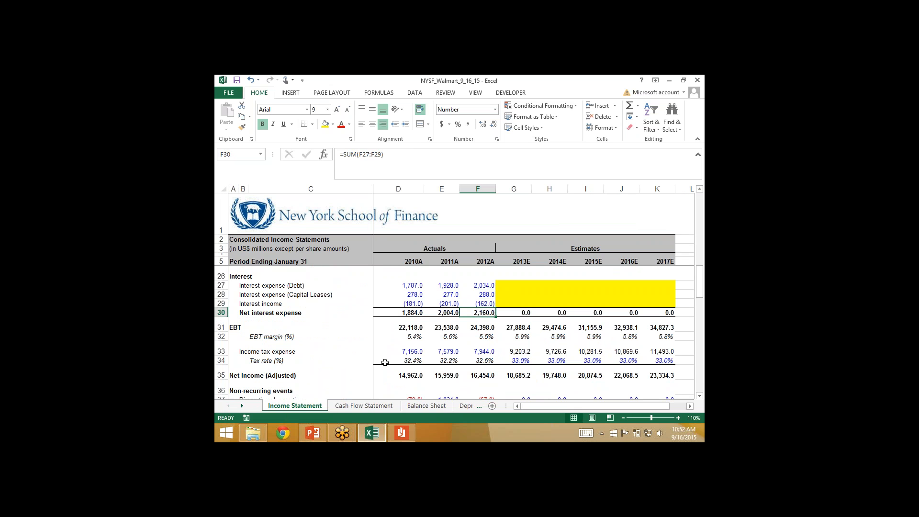
key("Right")
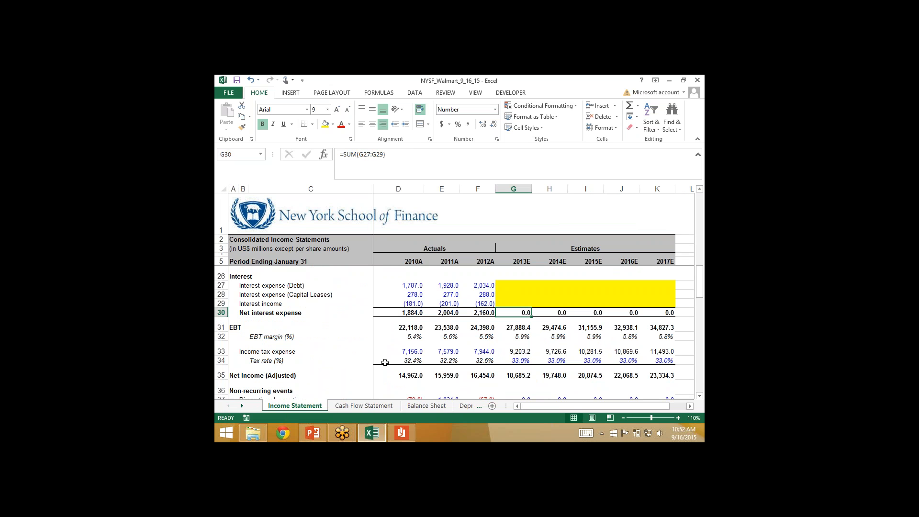
key("Left")
key("Right")
key("Left")
key("Right")
key("Left")
key("Right")
- Return to the Debt Schedule sheet and examine the cash at the end of the year and interest income rows
left_click(242, 406)
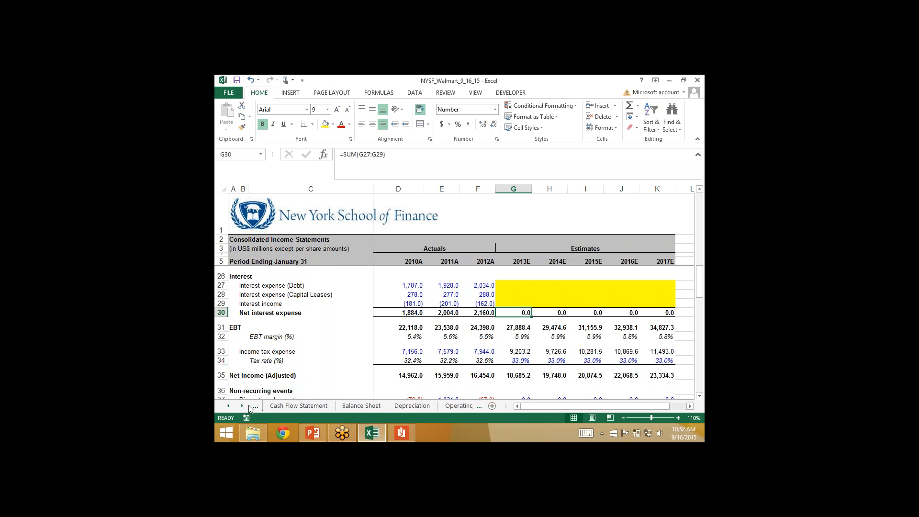
left_click(242, 406)
left_click(242, 406)
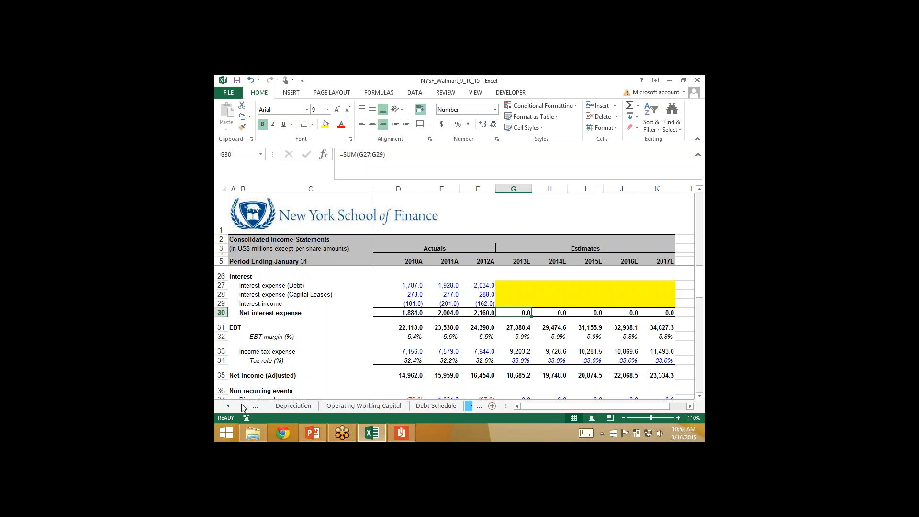
left_click(242, 406)
left_click(379, 406)
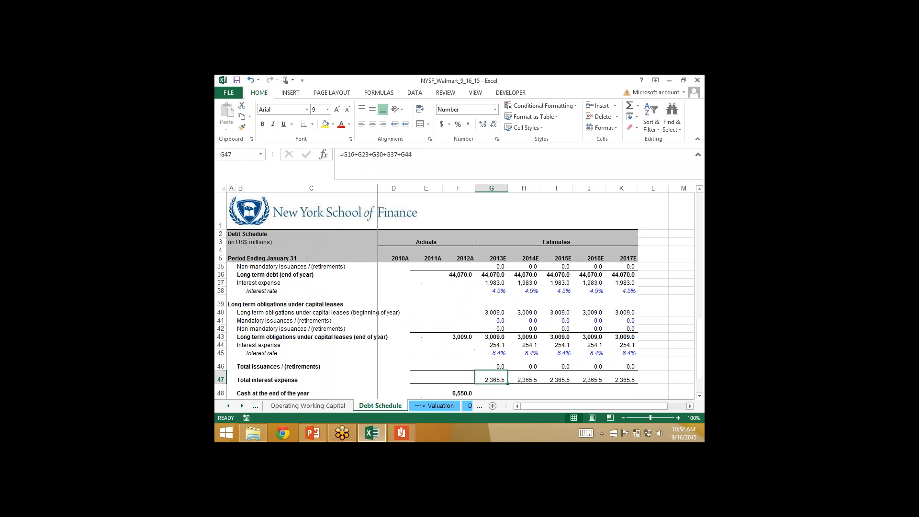
key("Down")
key("Down")
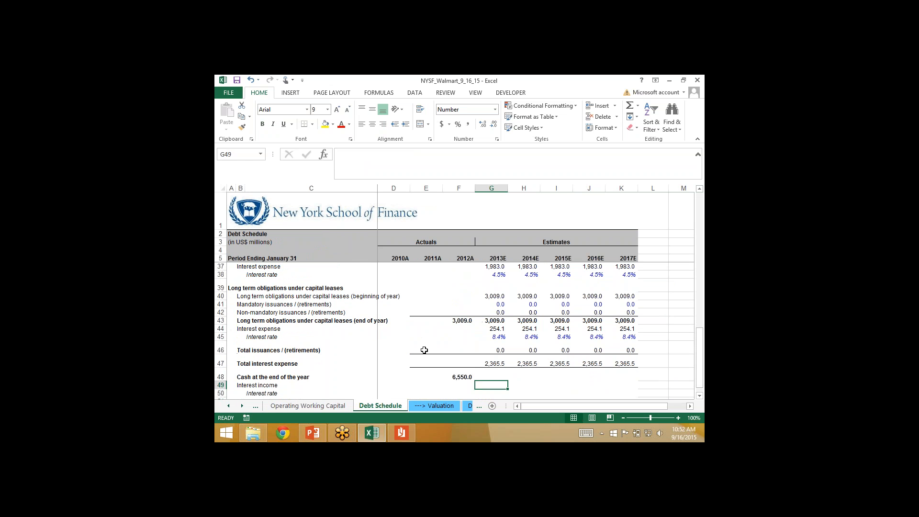
key("Up")
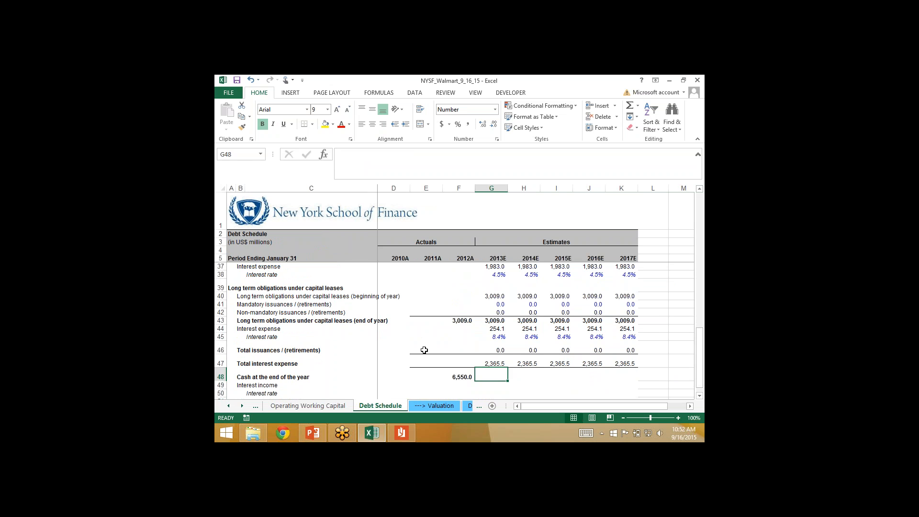
- Link the 2013E cash at beginning of year in G7 to the 2012A cash at the end of the year with =F48
scroll(425, 350, "up", 10)
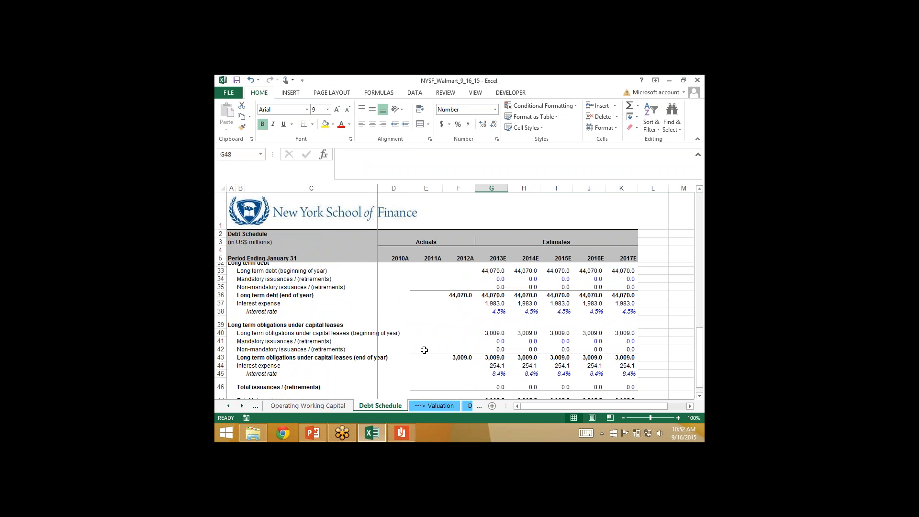
scroll(424, 350, "up", 3)
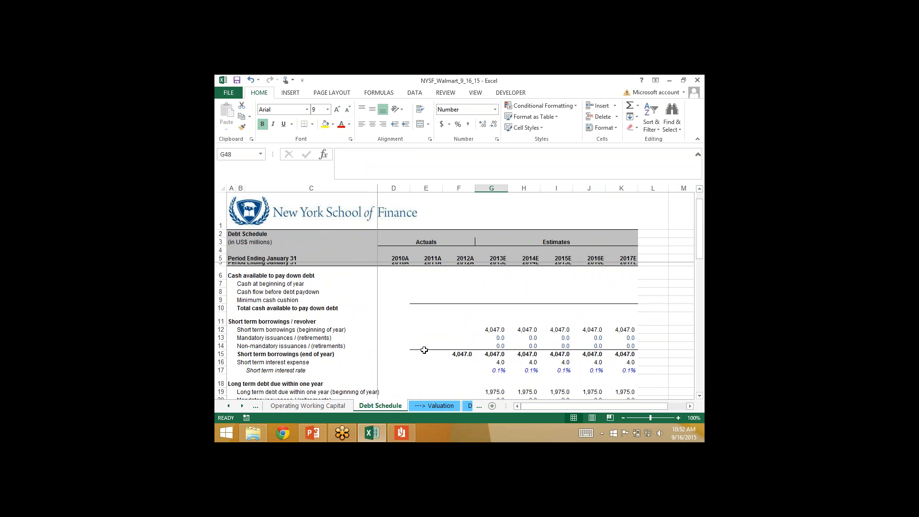
left_click(524, 281)
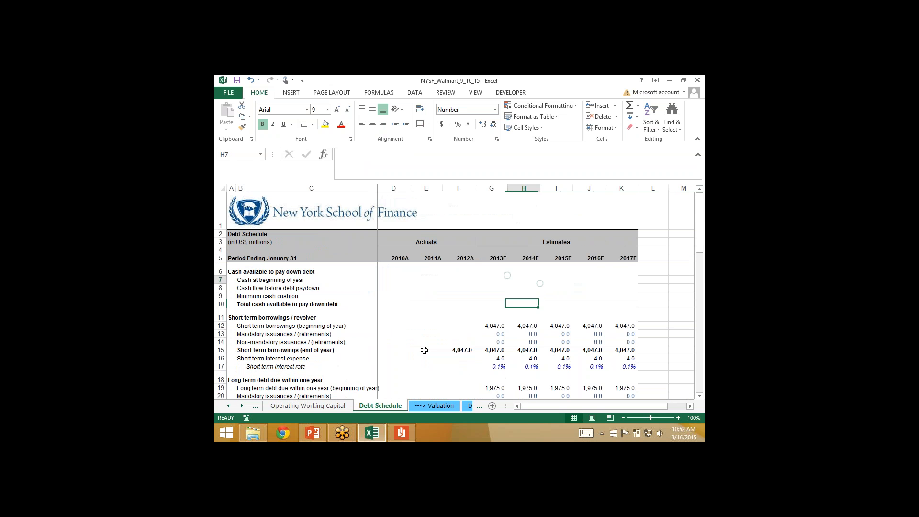
key("Left")
key("Up")
key("Down")
type("=")
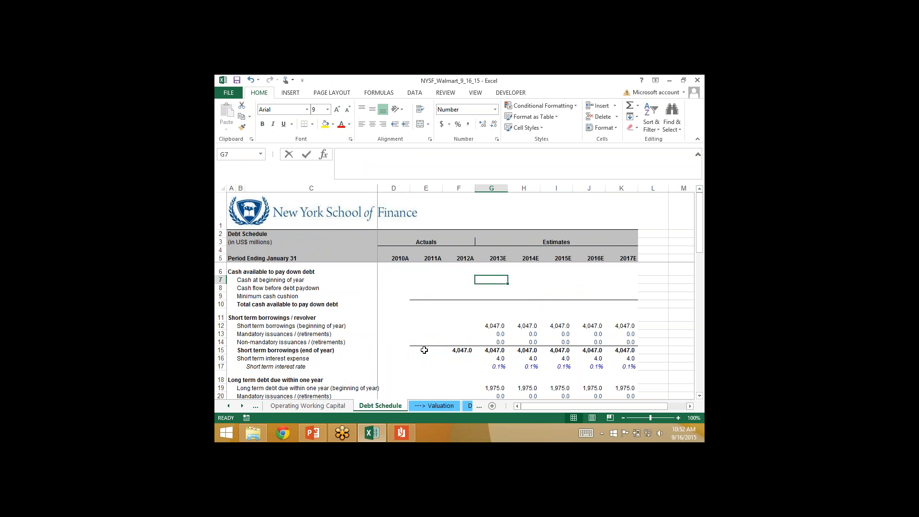
key("Left")
key("Down")
key("Down")
key("Down")
key("Down")
key("Down")
key("Down")
key("Down")
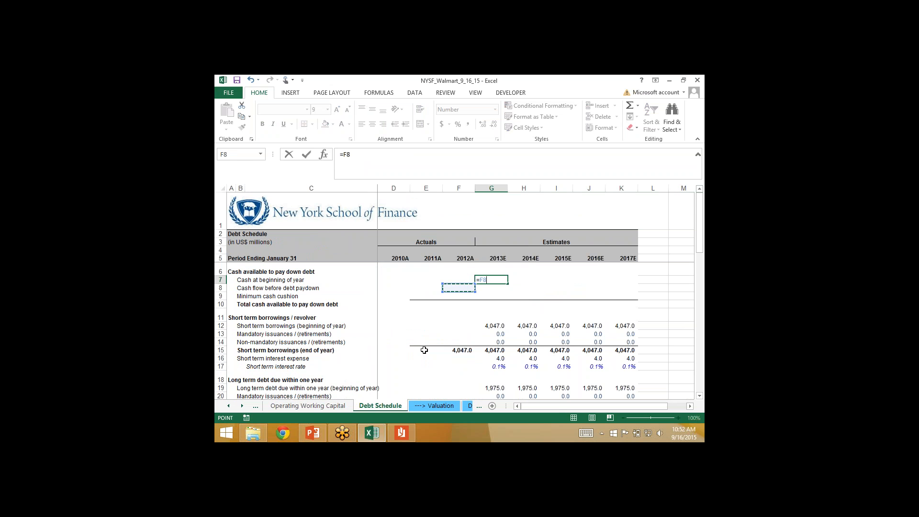
key("Down")
key("Down")
key("Down")
key("Down")
key("Down")
key("Down")
key("Down")
key("Down")
key("Down")
key("Down")
key("Down")
key("Down")
key("Down")
key("Down")
key("Down")
key("Down")
key("Down")
key("Down")
key("Down")
key("Down")
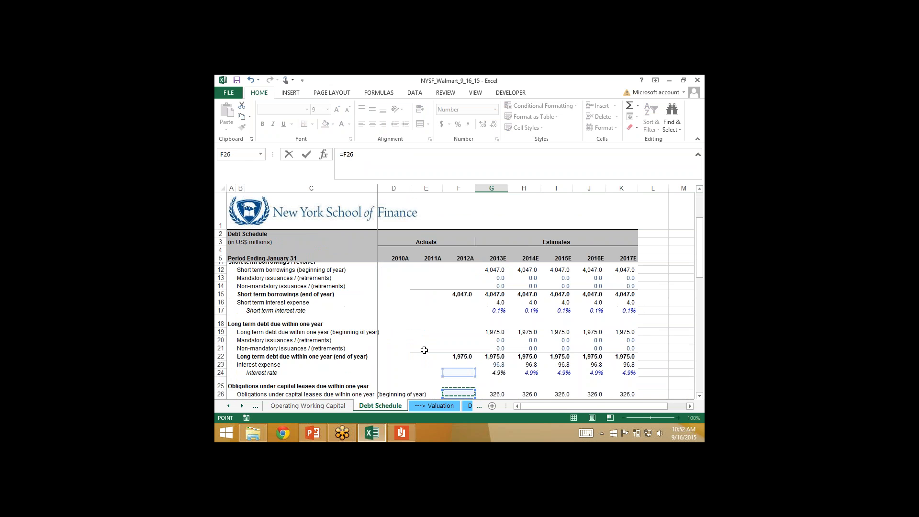
key("Down")
key("Down")
key("Down")
key("Down")
key("Down")
key("Down")
key("Down")
key("Down")
key("Down")
key("Down")
key("Down")
key("Down")
key("Down")
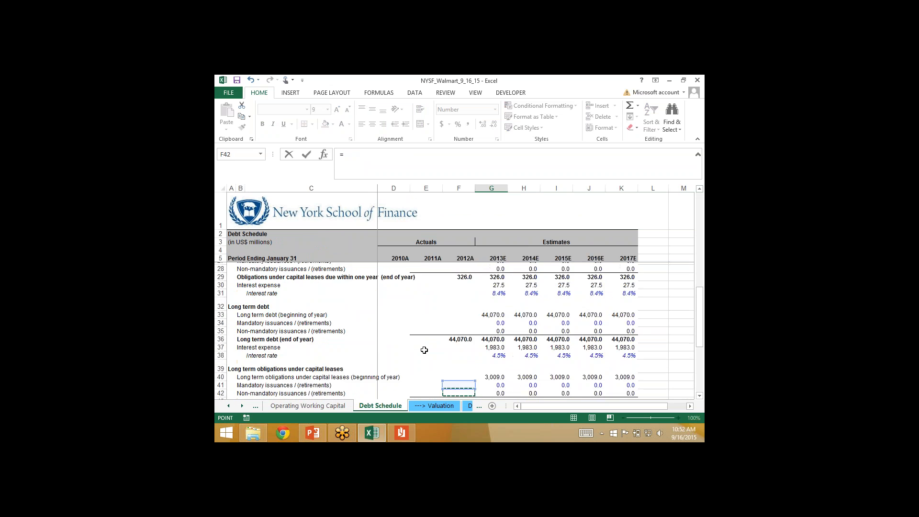
key("Up")
key("Up")
key("Up")
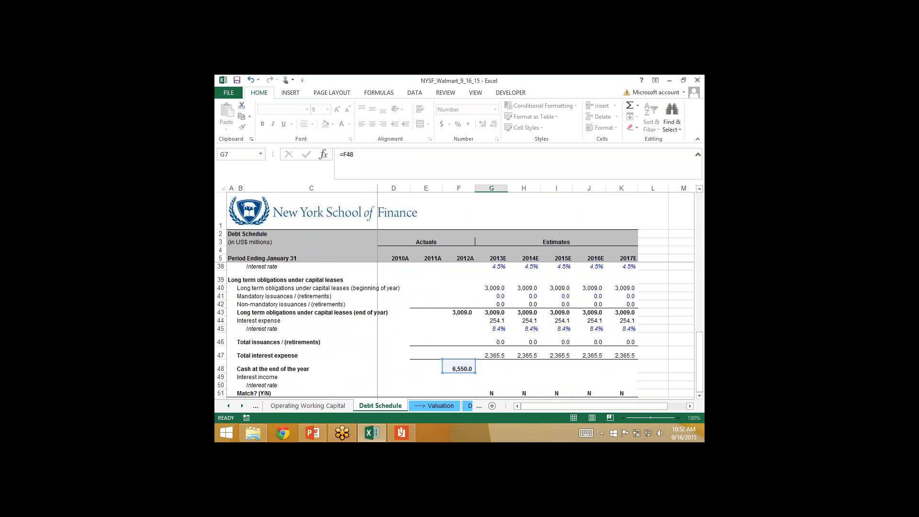
key("ctrl+Return")
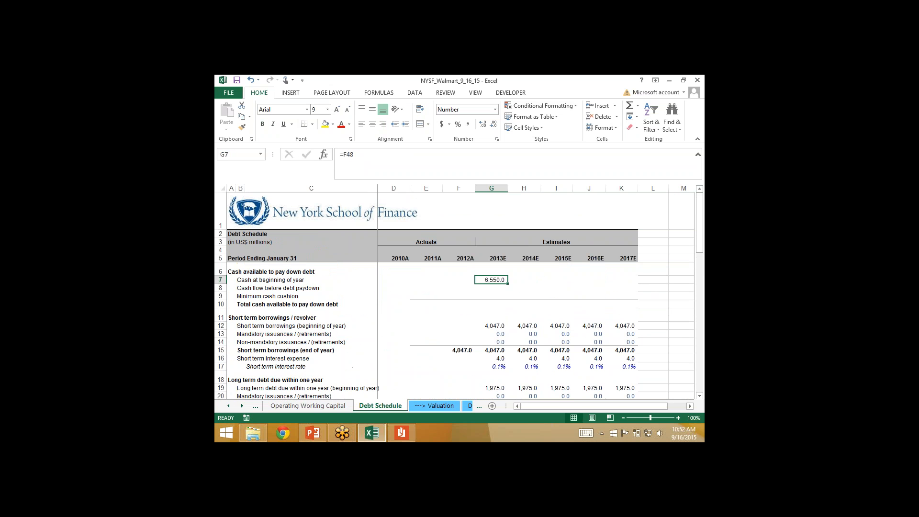
- Fill the cash at beginning of year formula from G7 across to 2017E in column K and save the workbook
key("shift+Right")
key("shift+Right")
key("shift+Right")
key("shift+Right")
key("ctrl+r")
left_click(426, 351)
key("Right")
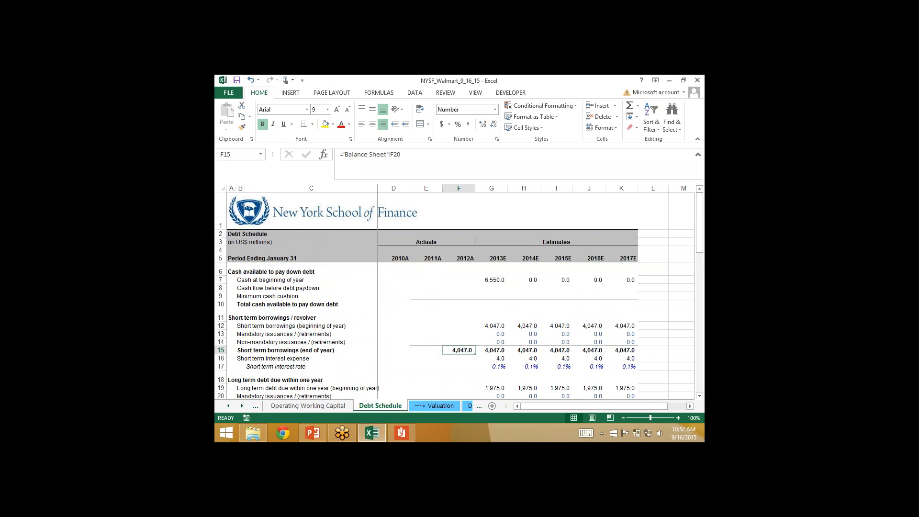
key("Up")
key("Up")
key("Up")
key("Up")
key("Up")
key("Up")
key("Up")
key("Up")
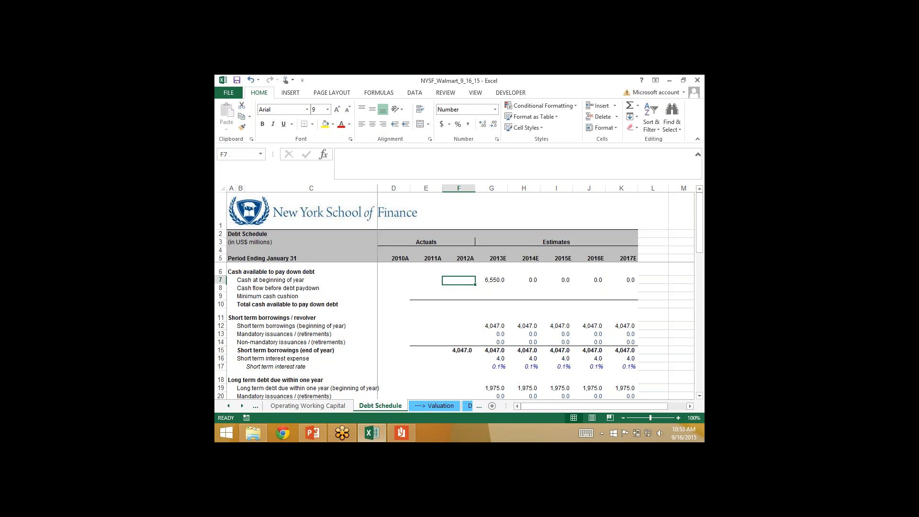
key("Right")
key("ctrl+s")
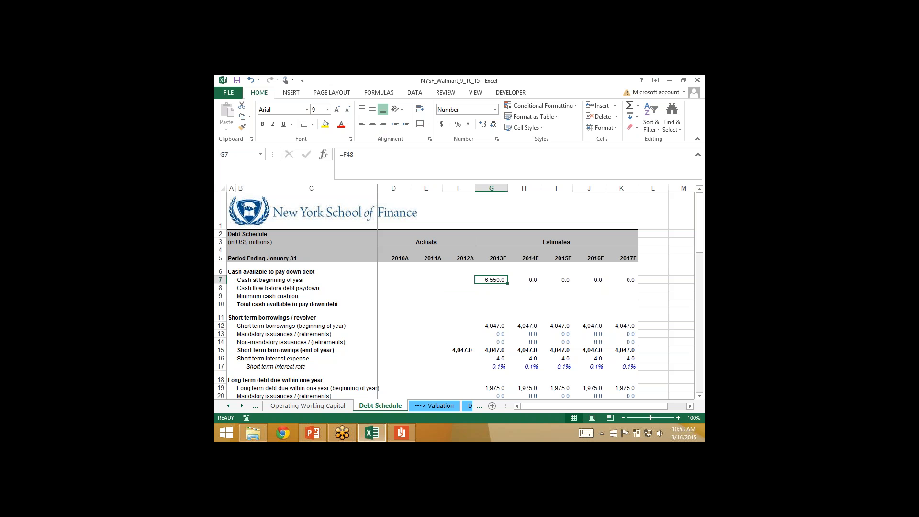
- On the Cash Flow Statement sheet, locate the Cash flow before debt paydown row under Supplemental Data
key("Down")
left_click(228, 406)
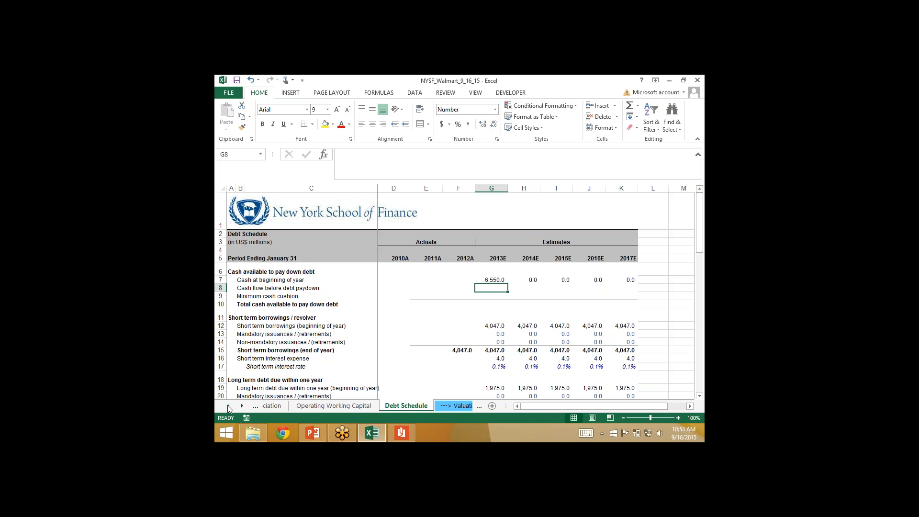
left_click(228, 405)
left_click(229, 405)
left_click(229, 405)
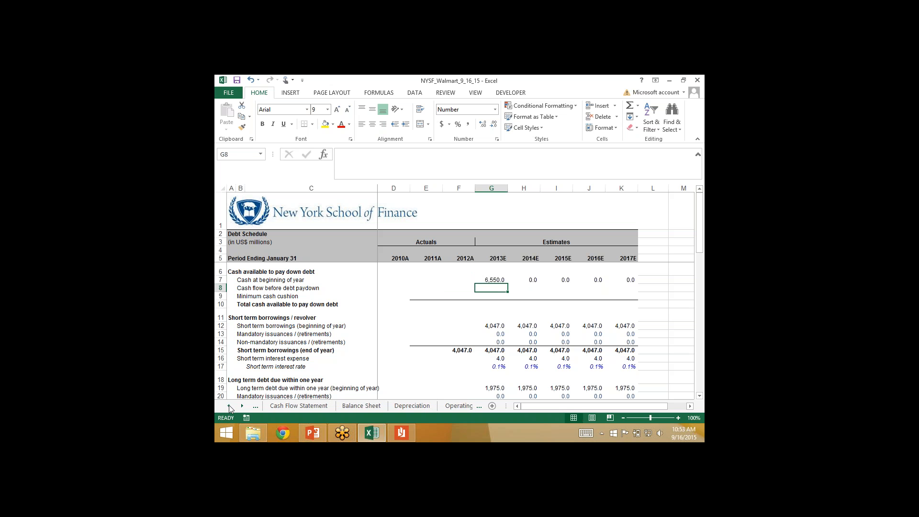
left_click(299, 406)
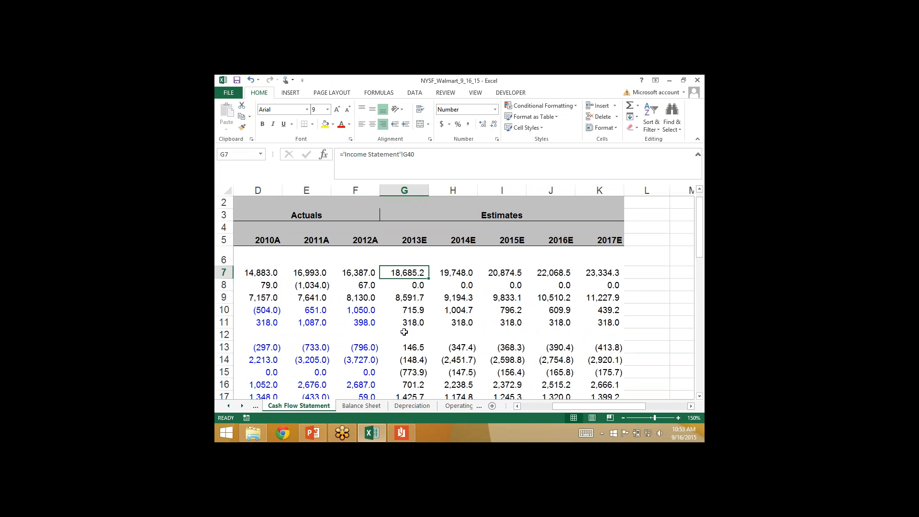
scroll(405, 332, "down", 9)
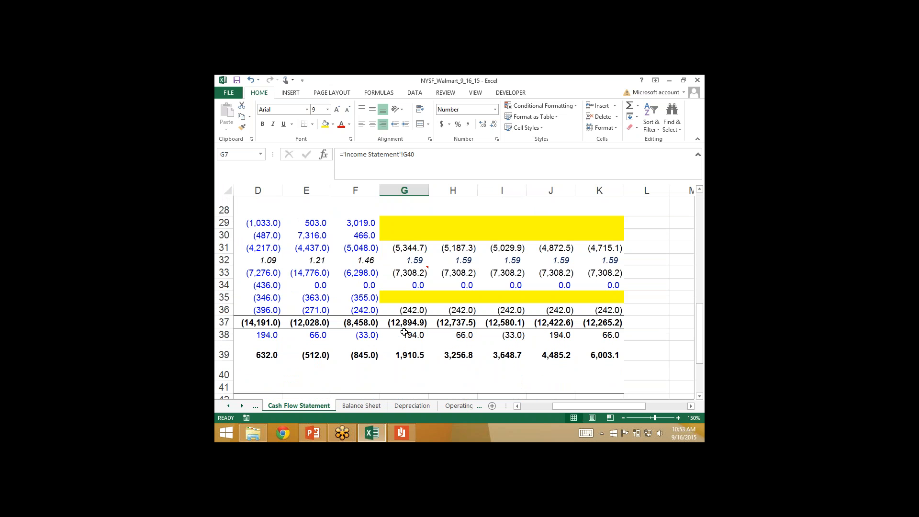
key("Left")
key("Left")
key("Left")
key("Left")
key("Left")
key("Left")
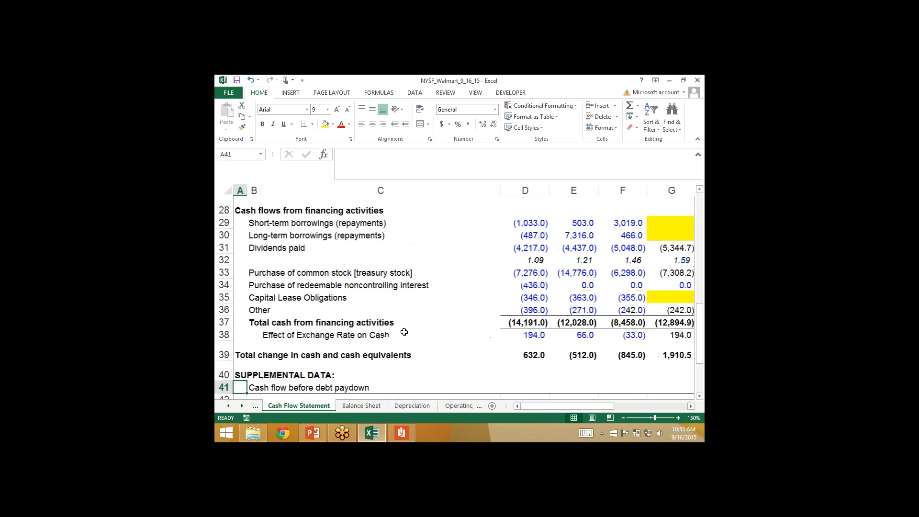
- Start the 2013E cash flow before debt paydown formula in G41 by adding the operating and investing totals, G20+G27
key("Right")
key("Right")
key("Right")
key("Right")
key("Right")
key("Right")
key("Right")
key("Left")
key("Left")
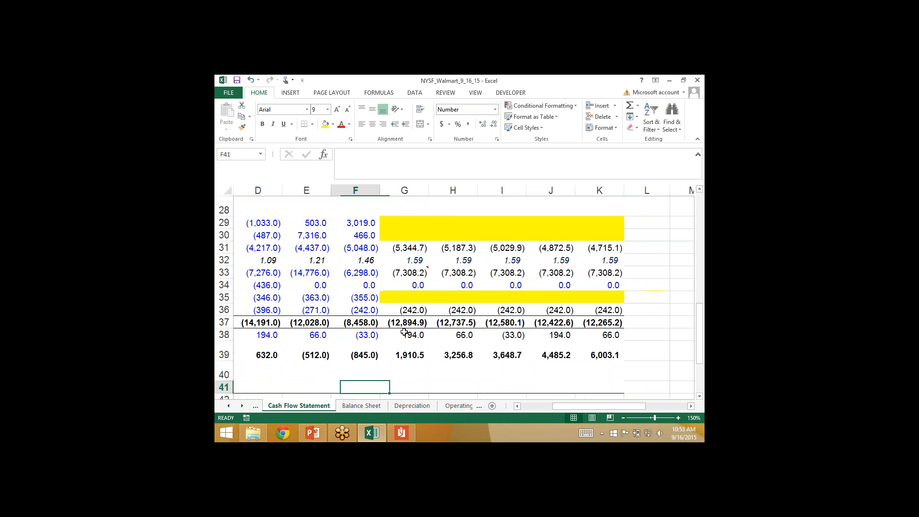
key("Right")
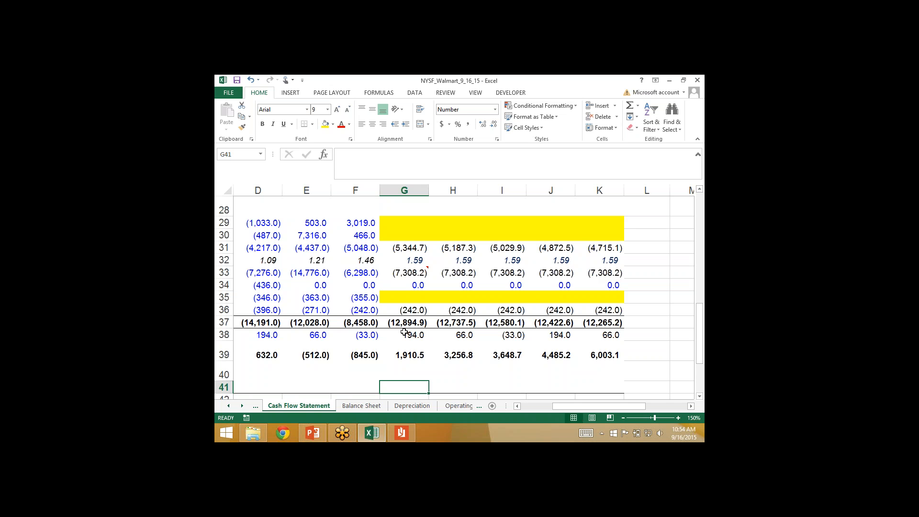
type("=")
scroll(404, 332, "up", 4)
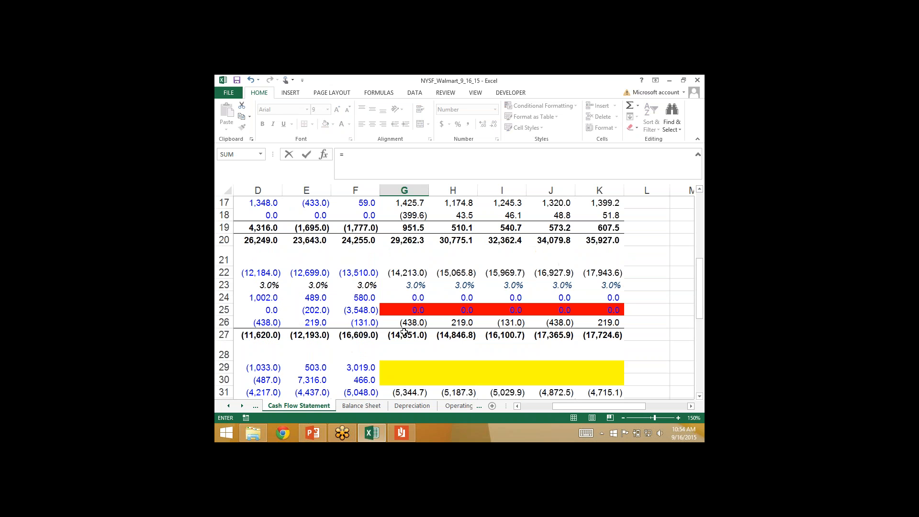
left_click(404, 239)
type("+")
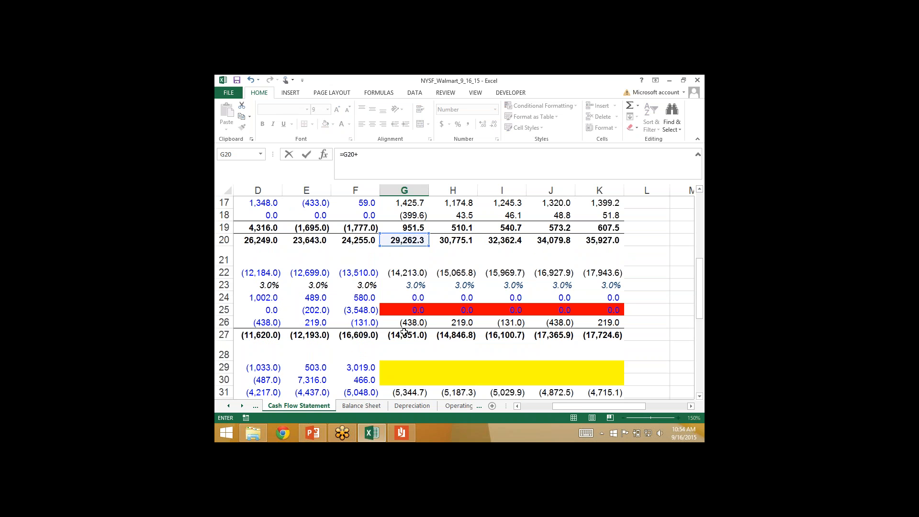
left_click(405, 334)
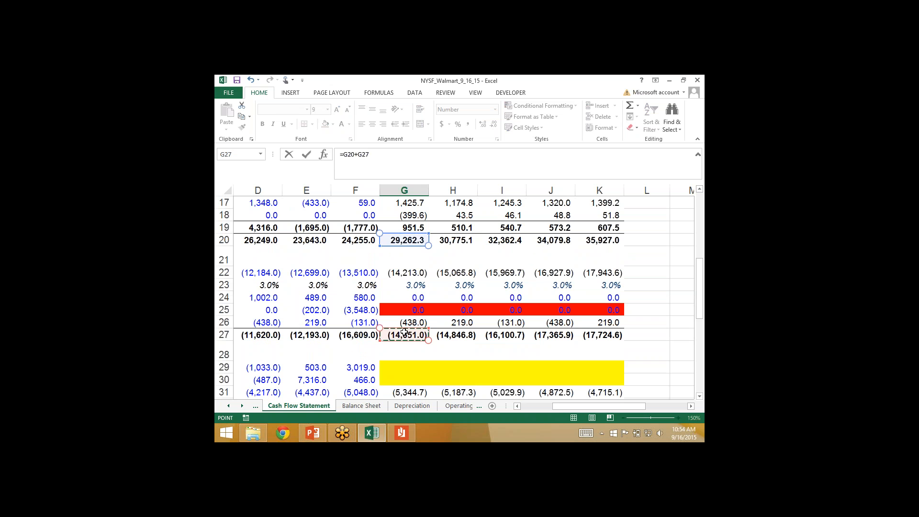
- Extend the G41 formula with dividends paid, purchase of common stock and other financing, +G31+G33+G36
type("+")
scroll(404, 332, "down", 3)
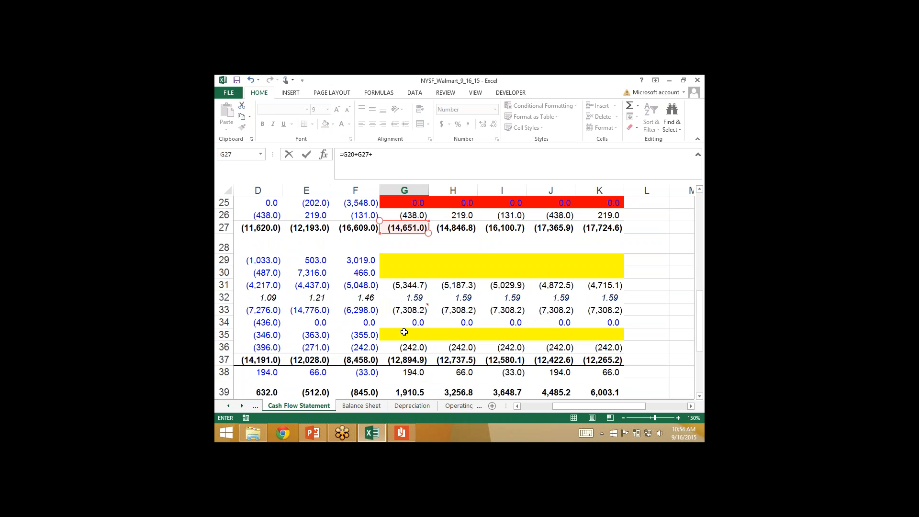
left_click(404, 286)
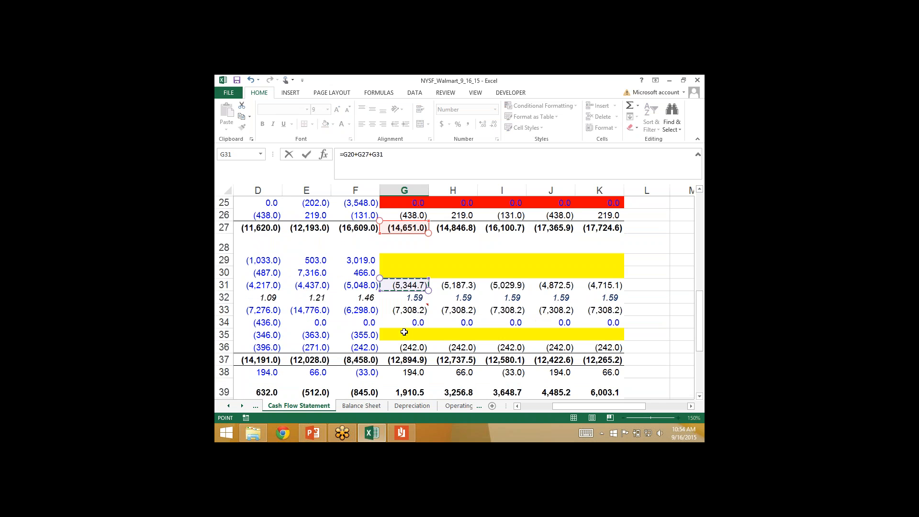
type("+")
key("Down")
key("Down")
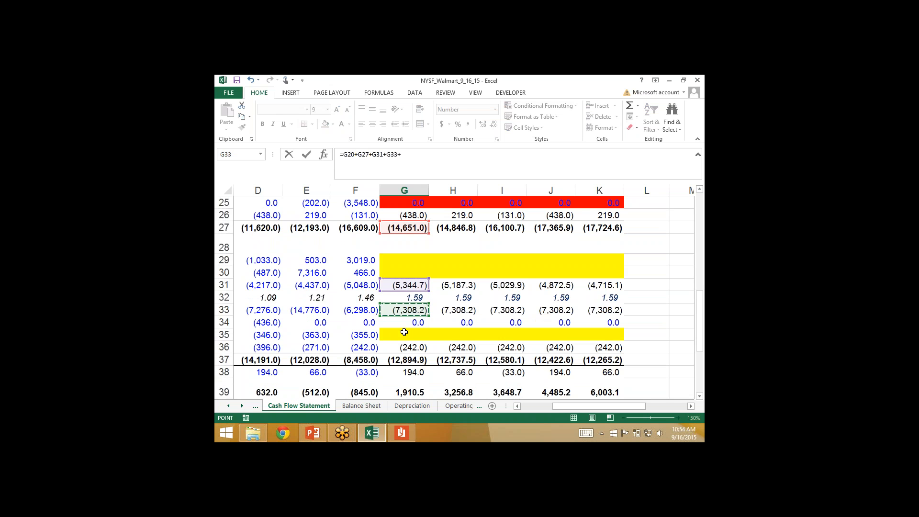
type("+")
key("Down")
key("Down")
key("Down")
- Complete the G41 formula by adding the exchange rate effect and the redeemable noncontrolling interest purchase, +G38+G34
type("+")
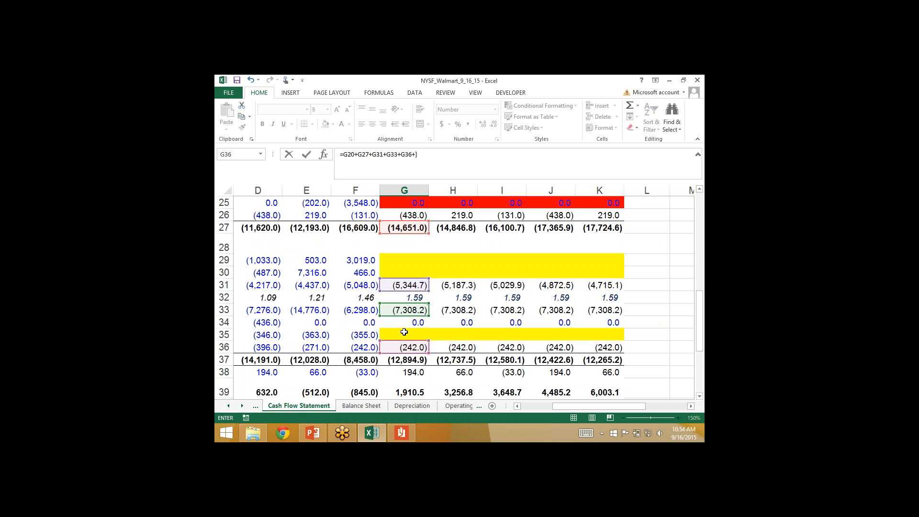
type("}")
key("Return")
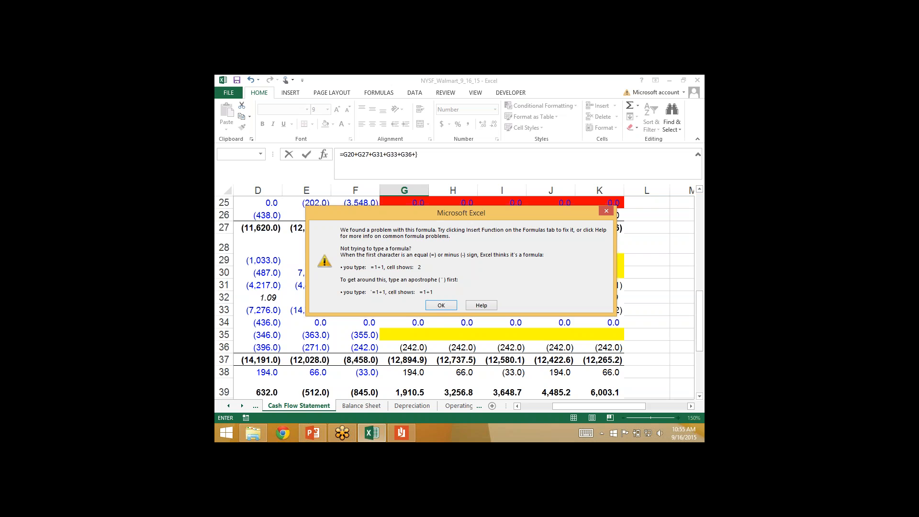
key("Return")
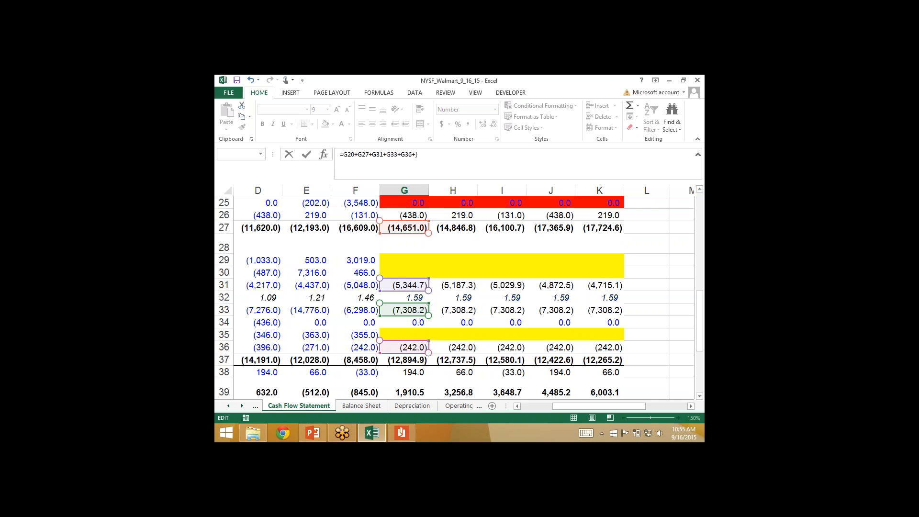
key("BackSpace")
left_click(404, 372)
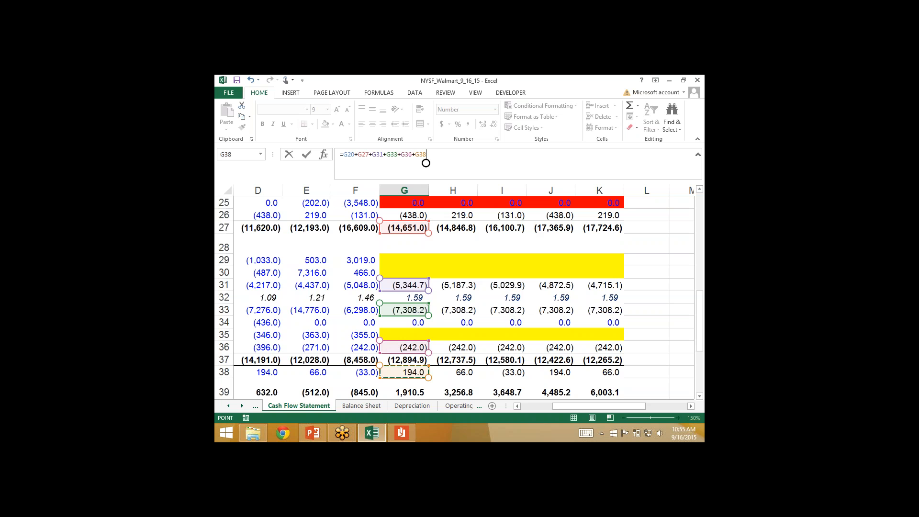
type("+")
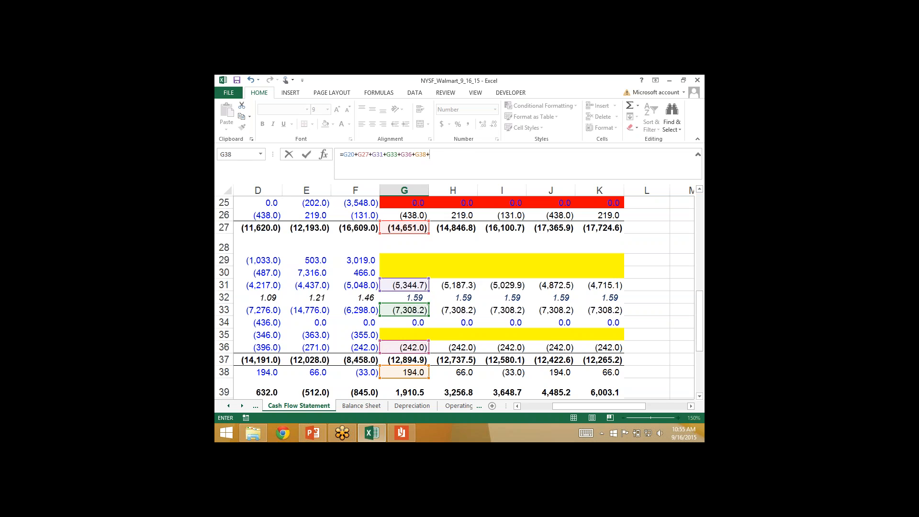
left_click(405, 322)
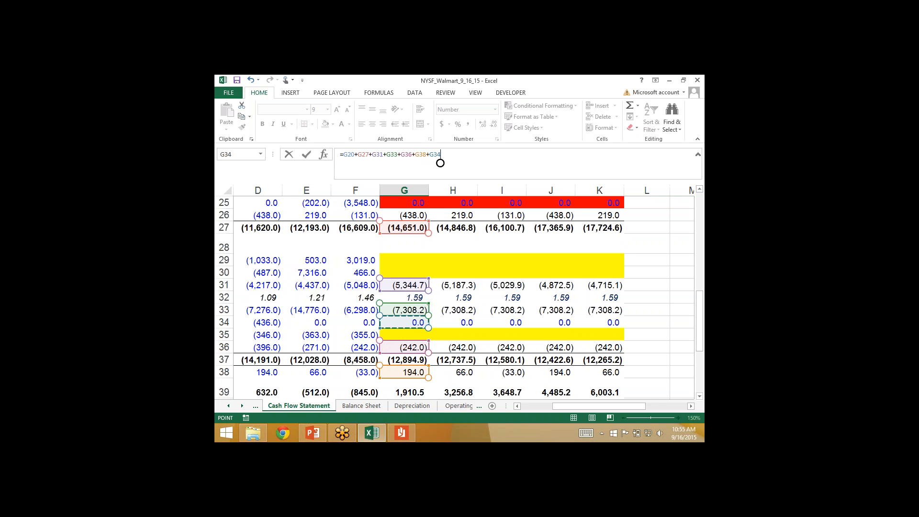
key("Return")
key("Up")
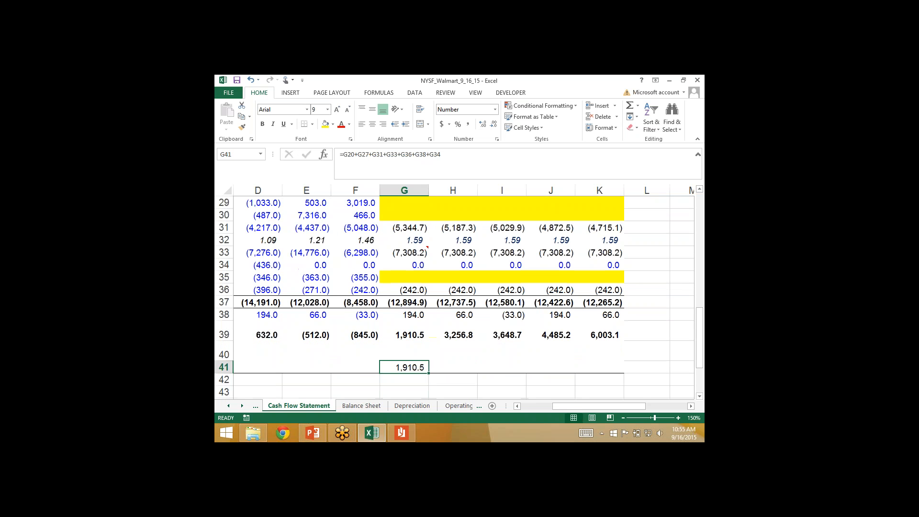
- Fill the cash flow before debt paydown formula from G41 across to 2017E in column K
key("shift+Right")
key("shift+Right")
key("shift+Right")
key("shift+Right")
key("ctrl+r")
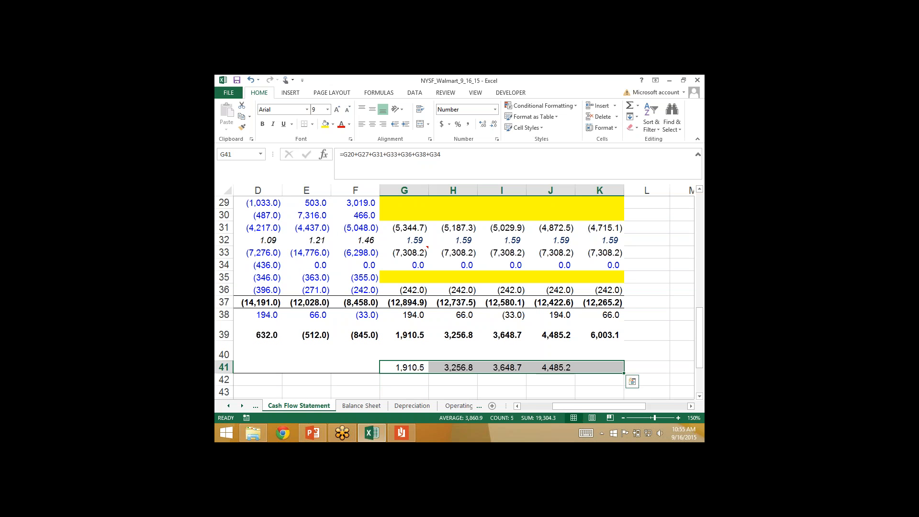
- Inspect which Cash Flow Statement rows the 2013E cash flow before debt paydown formula in G41 references
key("shift+Left")
key("shift+Left")
key("shift+Left")
key("shift+Left")
key("F2")
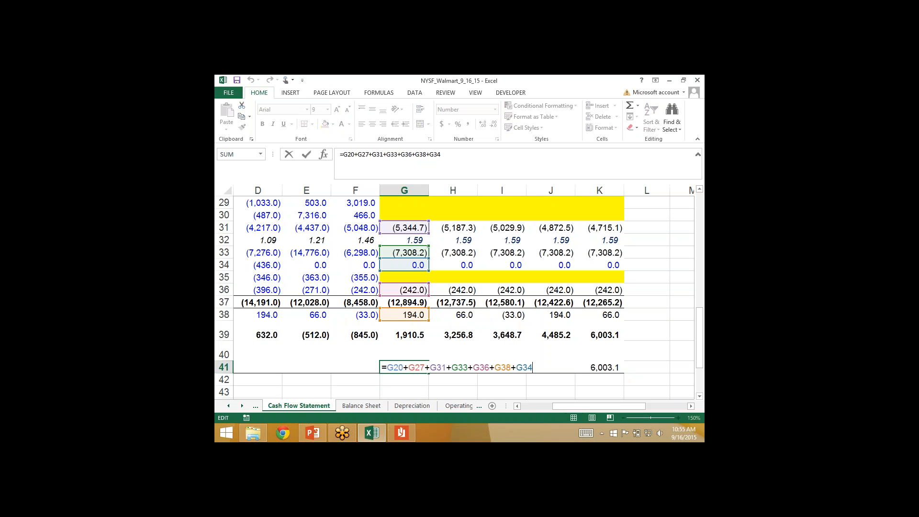
scroll(455, 297, "up", 1)
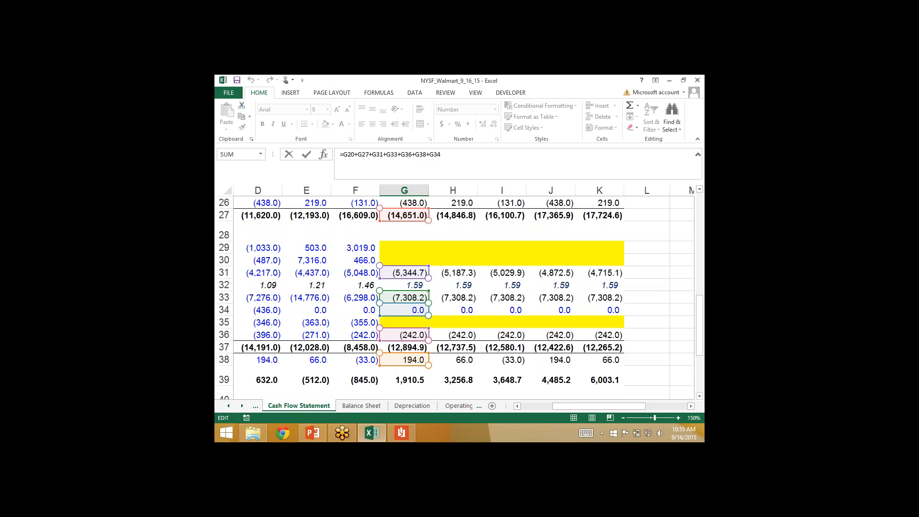
scroll(455, 297, "down", 1)
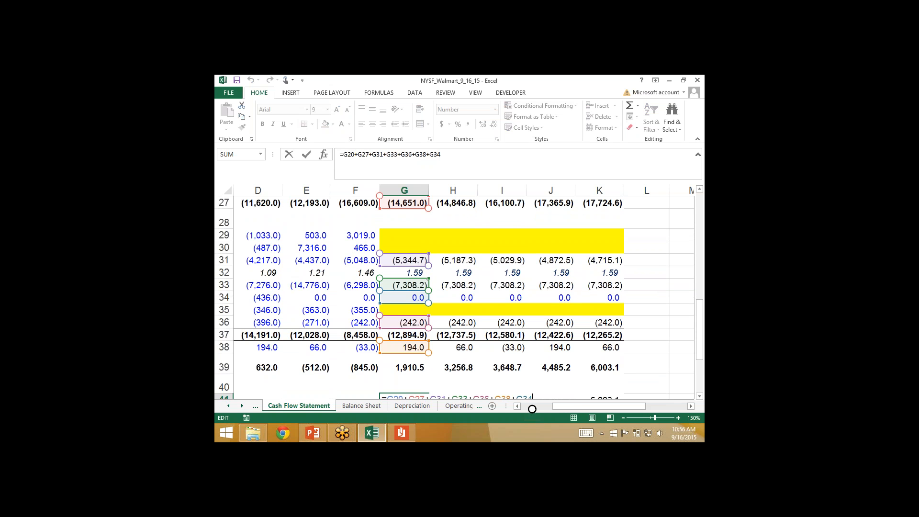
key("ctrl+Return")
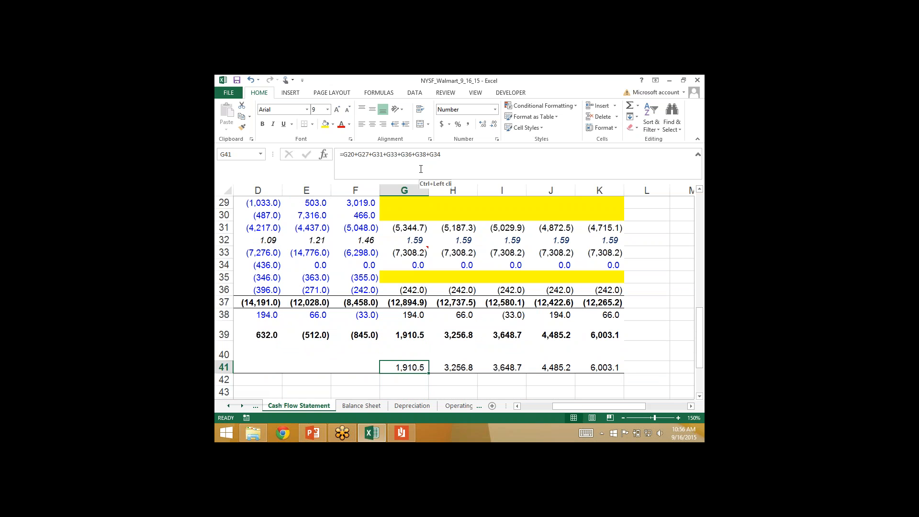
- Link the Debt Schedule's 2013E cash flow before debt paydown in G8 to 'Cash Flow Statement'!G41
left_click(244, 406)
left_click(243, 406)
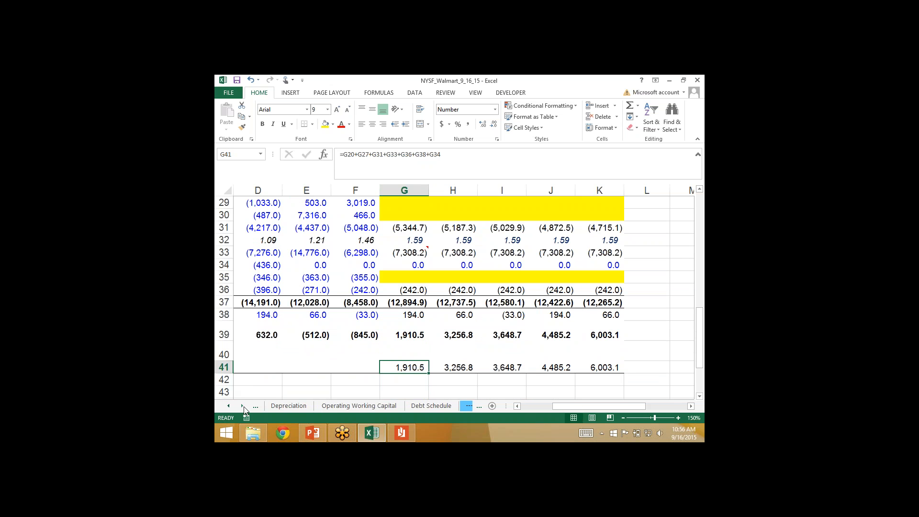
left_click(425, 406)
type("=")
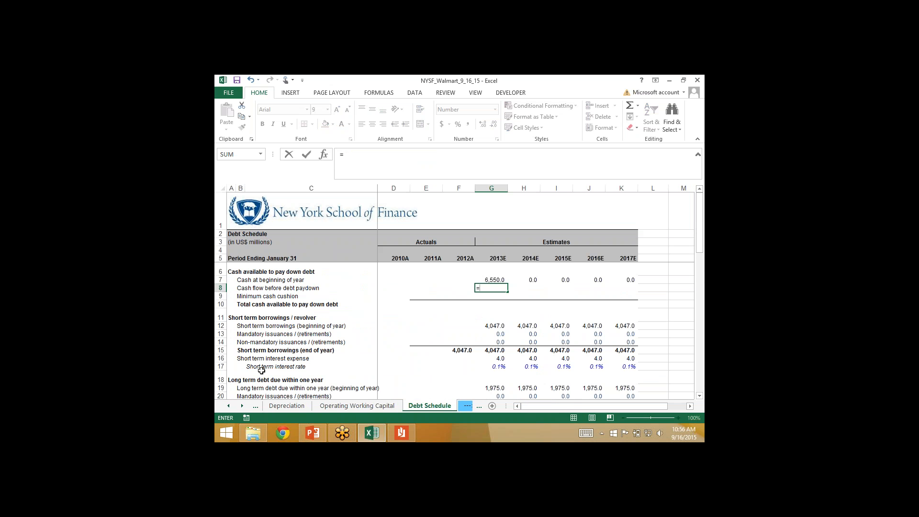
left_click(230, 407)
left_click(230, 406)
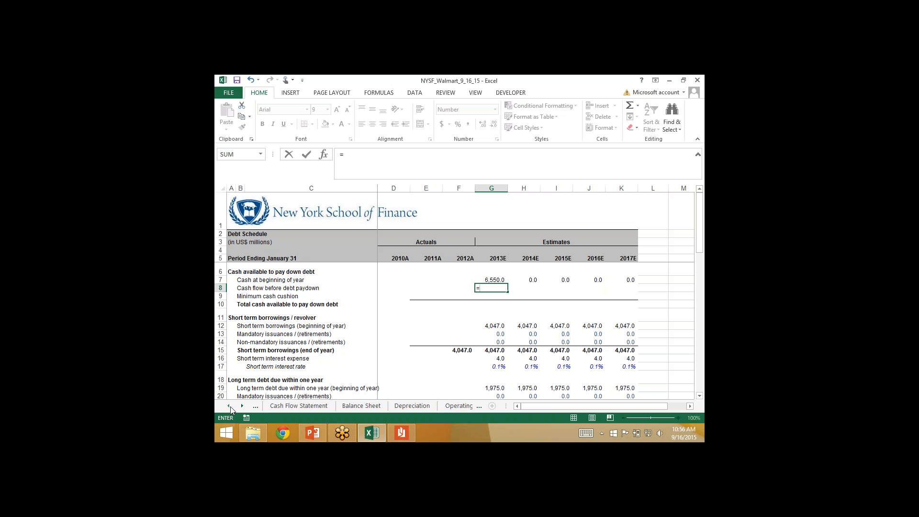
left_click(284, 407)
left_click(406, 370)
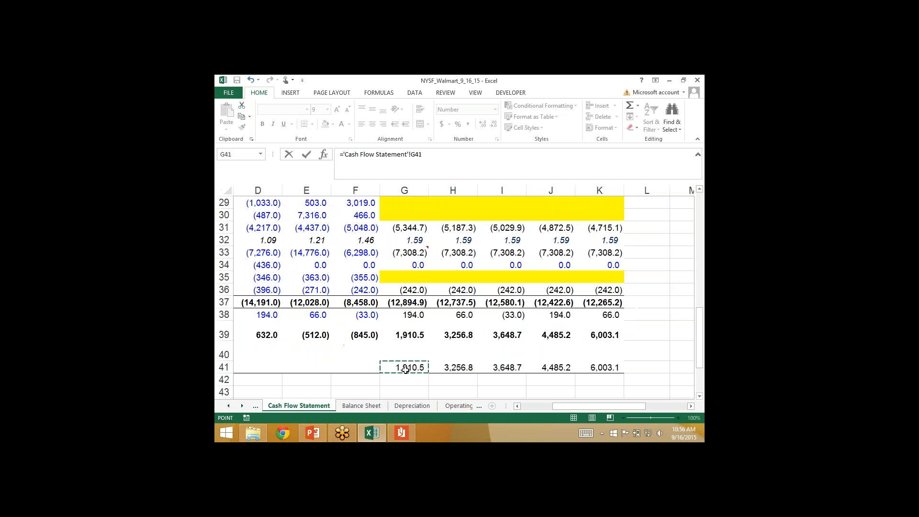
key("Return")
- Fill the cash flow before debt paydown link from G8 across to 2017E in column K
key("shift+Right")
key("shift+Right")
key("shift+Right")
key("shift+Right")
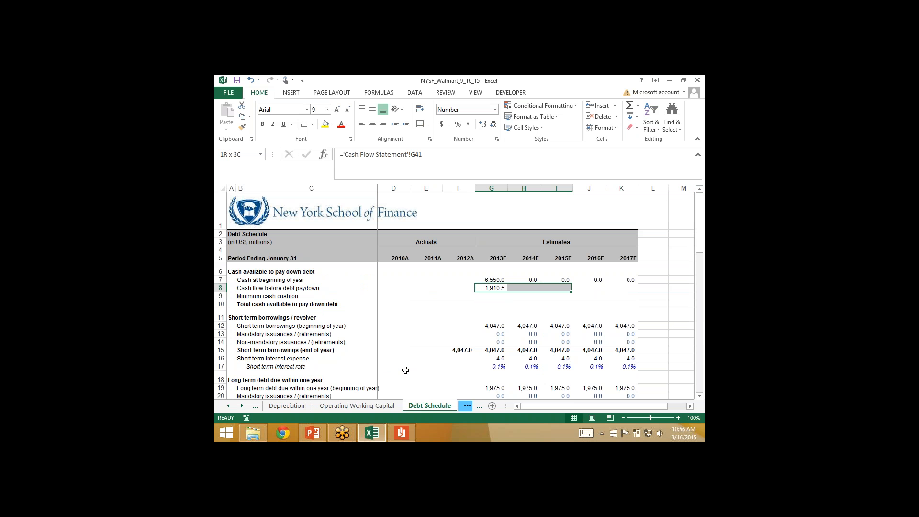
key("ctrl+r")
key("Down")
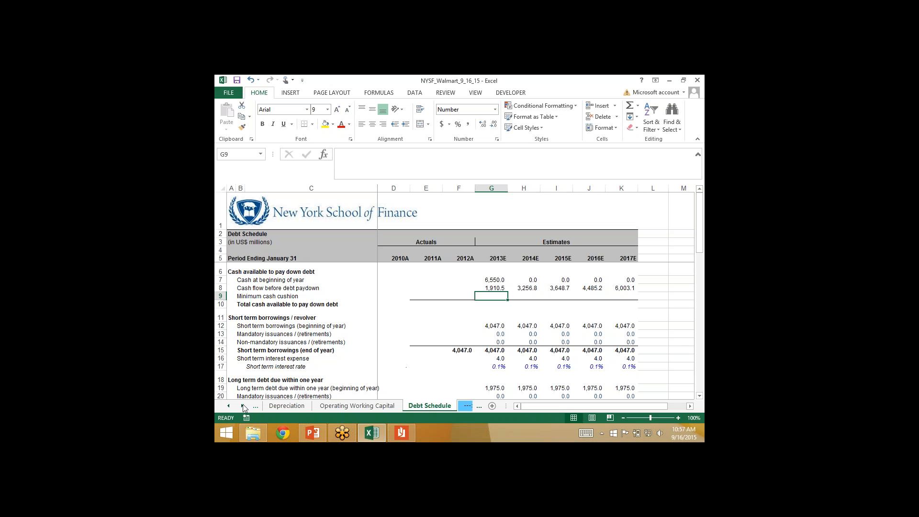
- Examine the 2012A and 2013E cash and cash equivalents in row 8 of the Balance Sheet
left_click(226, 405)
left_click(226, 405)
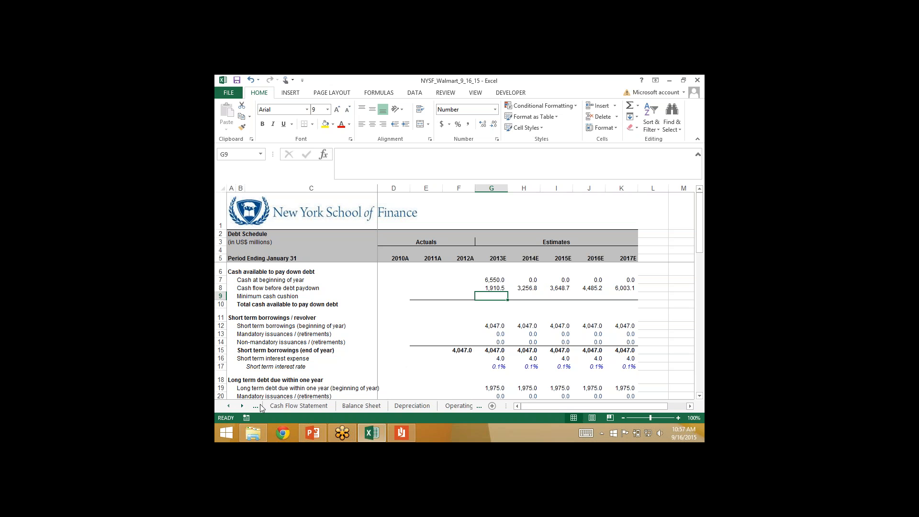
left_click(362, 405)
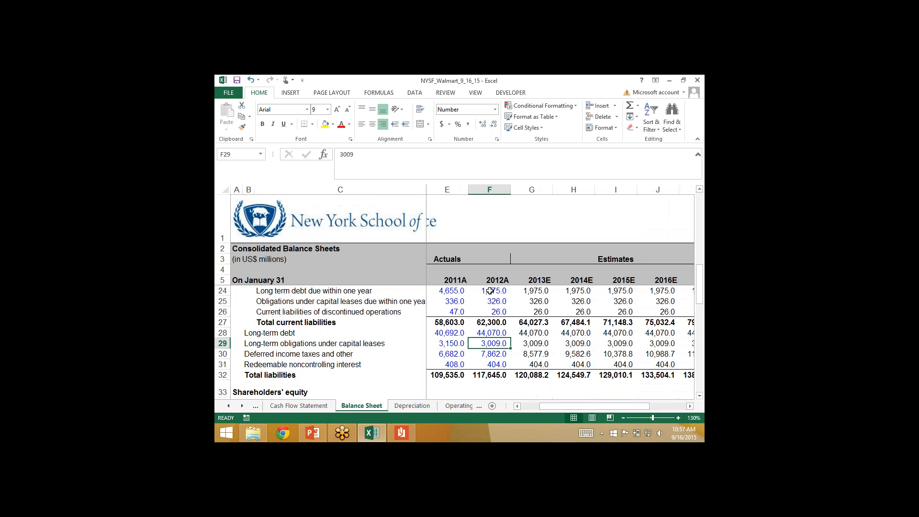
left_click(491, 292)
scroll(490, 292, "up", 6)
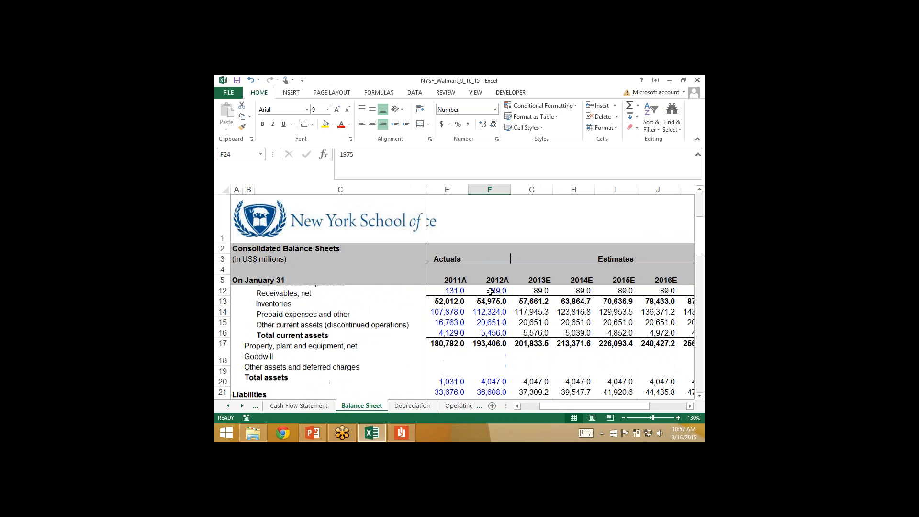
key("ctrl+Up")
key("Right")
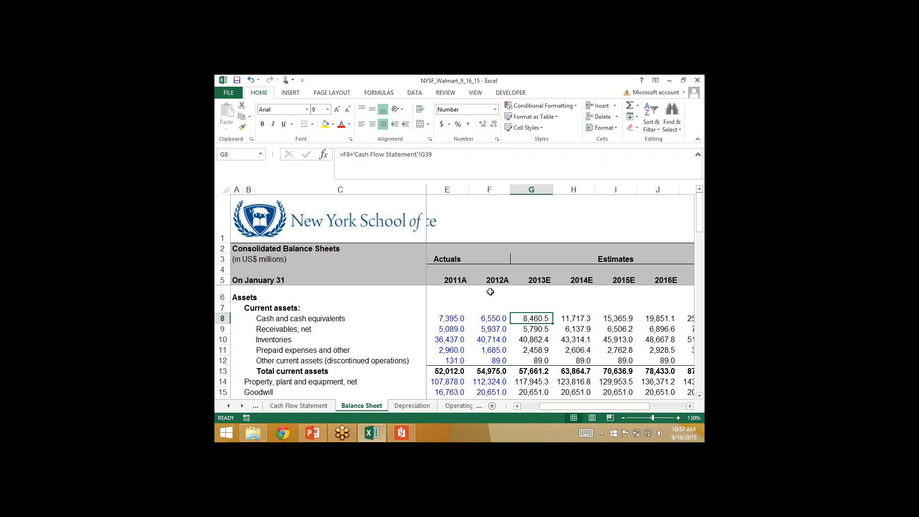
key("Left")
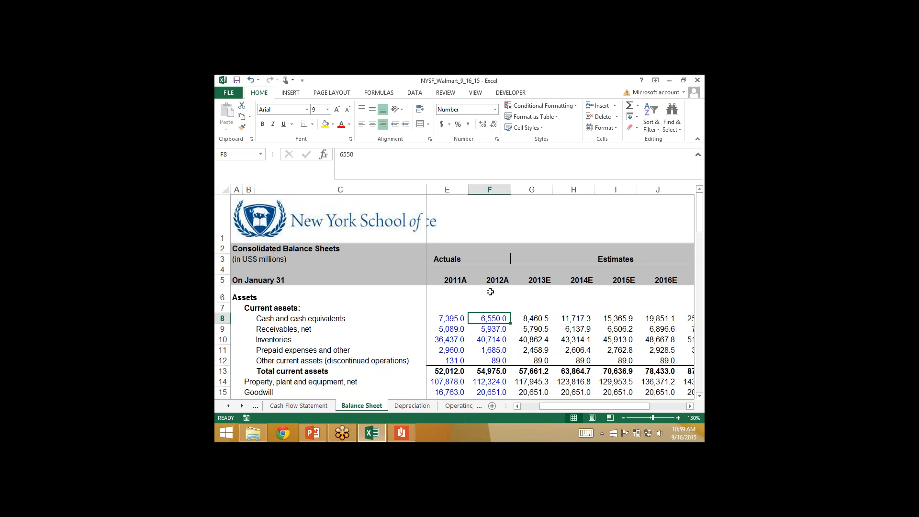
- Set the 2013E minimum cash cushion in G9 of the Debt Schedule to -1000
left_click(243, 406)
left_click(243, 406)
left_click(376, 407)
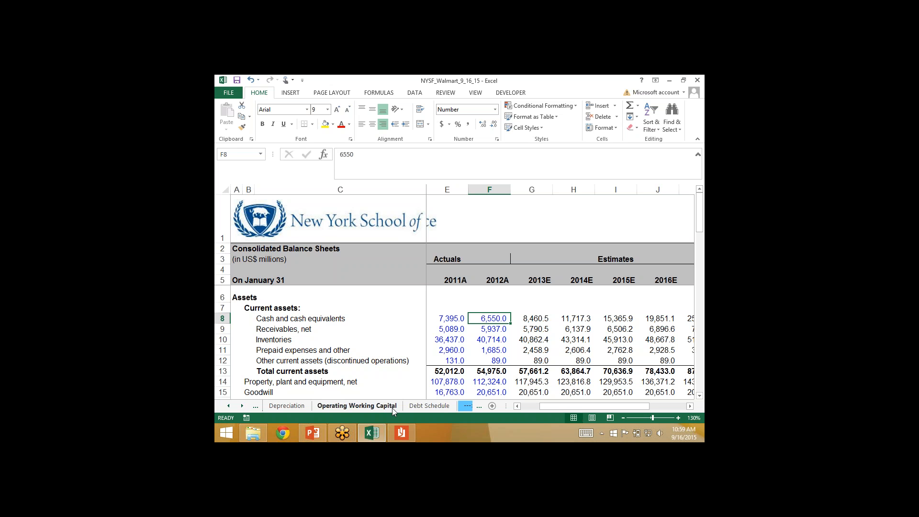
left_click(421, 406)
left_click(376, 405)
left_click(425, 407)
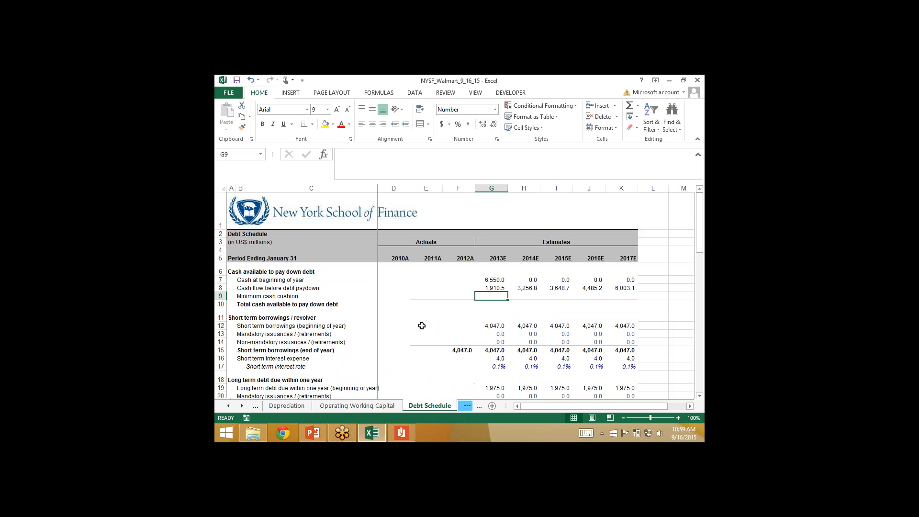
type("-1000")
key("Return")
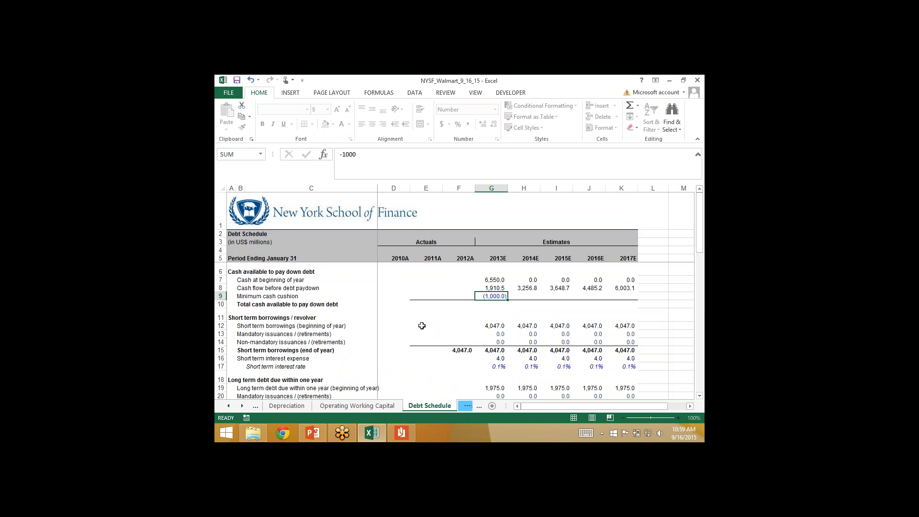
- Fill the minimum cash cushion from G9 across to 2017E in column K
key("Up")
key("shift+Right")
key("shift+Right")
key("shift+Right")
key("shift+Right")
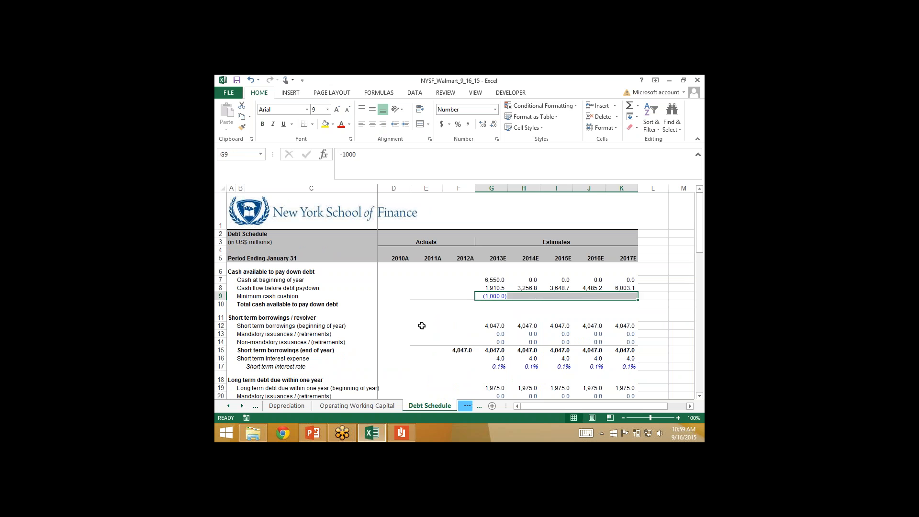
key("ctrl+r")
key("Down")
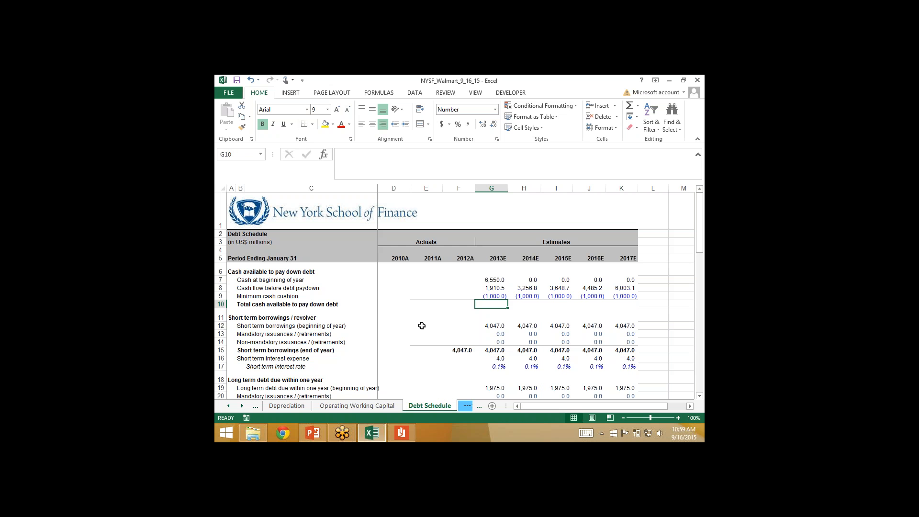
- Calculate the 2013E total cash available to pay down debt in G10 as =SUM(G7:G9)
key("alt+equal")
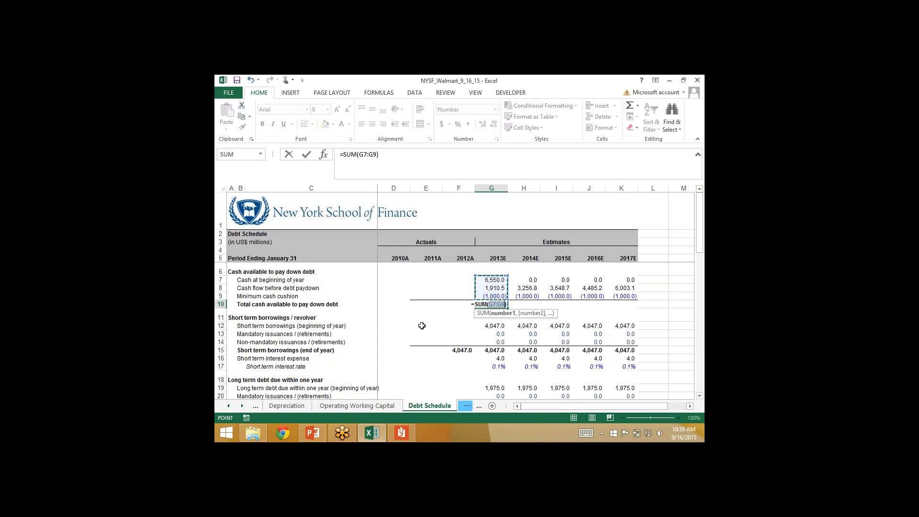
key("Return")
key("Up")
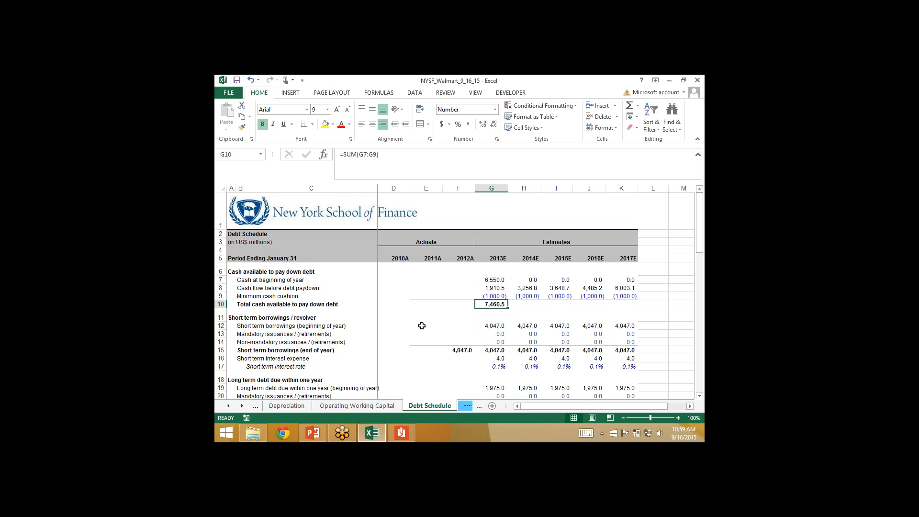
- Fill the total cash available to pay down debt formula from G10 across to 2017E in column K
key("shift+Right")
key("shift+Right")
key("shift+Right")
key("shift+Right")
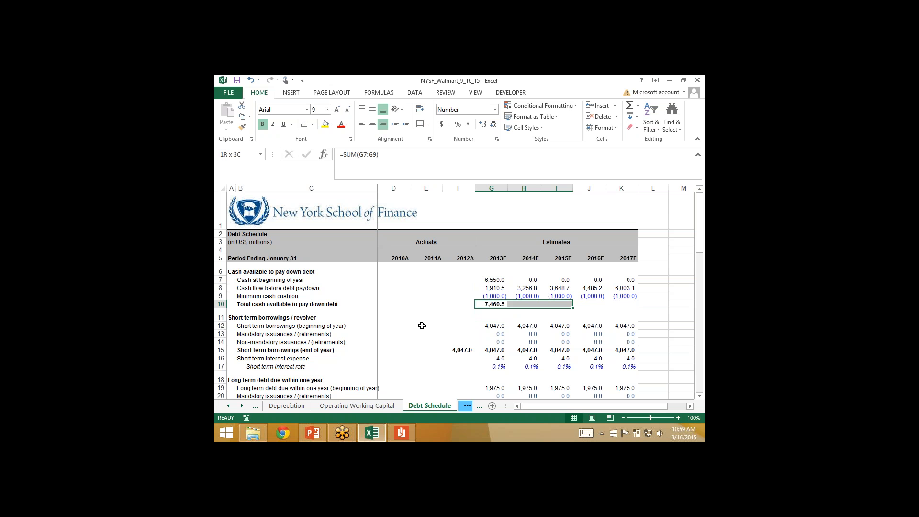
key("ctrl+r")
key("shift+Left")
key("shift+Left")
key("shift+Left")
key("shift+Left")
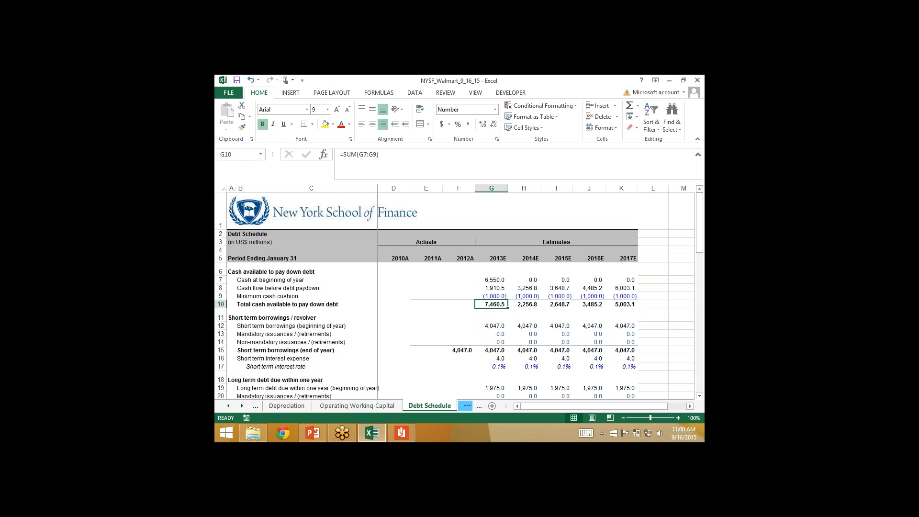
left_click(697, 85)
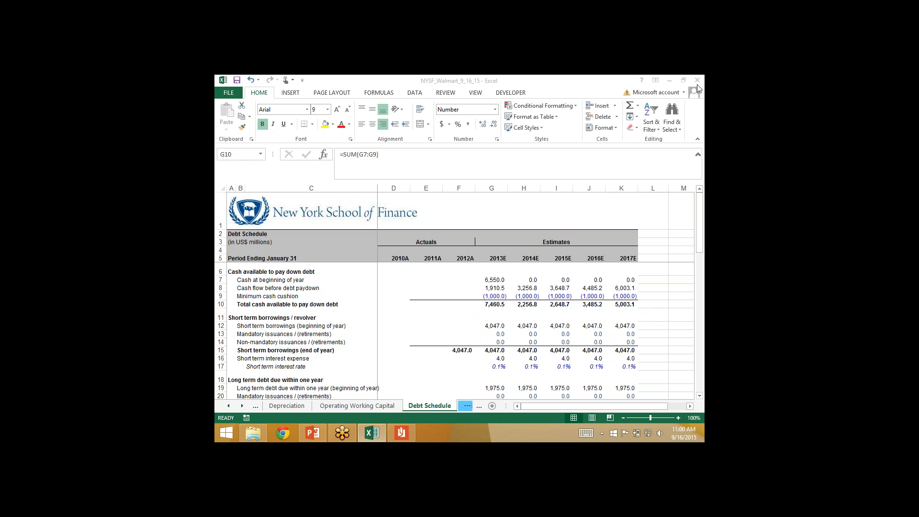